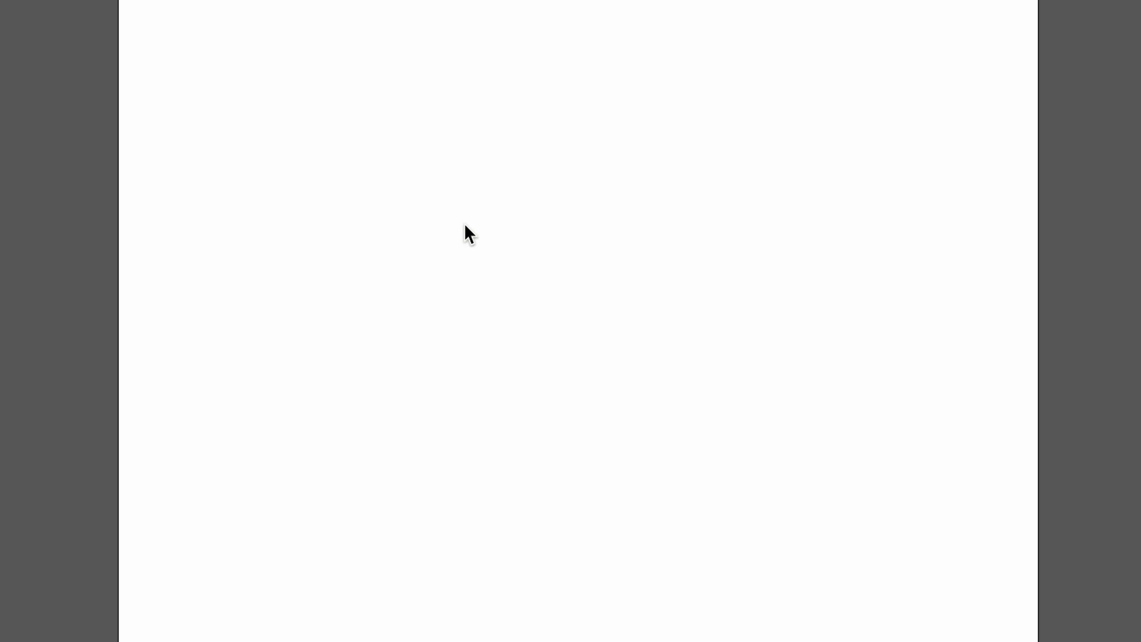
# Create a five-sided polygon with a 150 px radius and stretch its bottom edge down until the shape is about 805 px tall
pyautogui.click(465, 225)
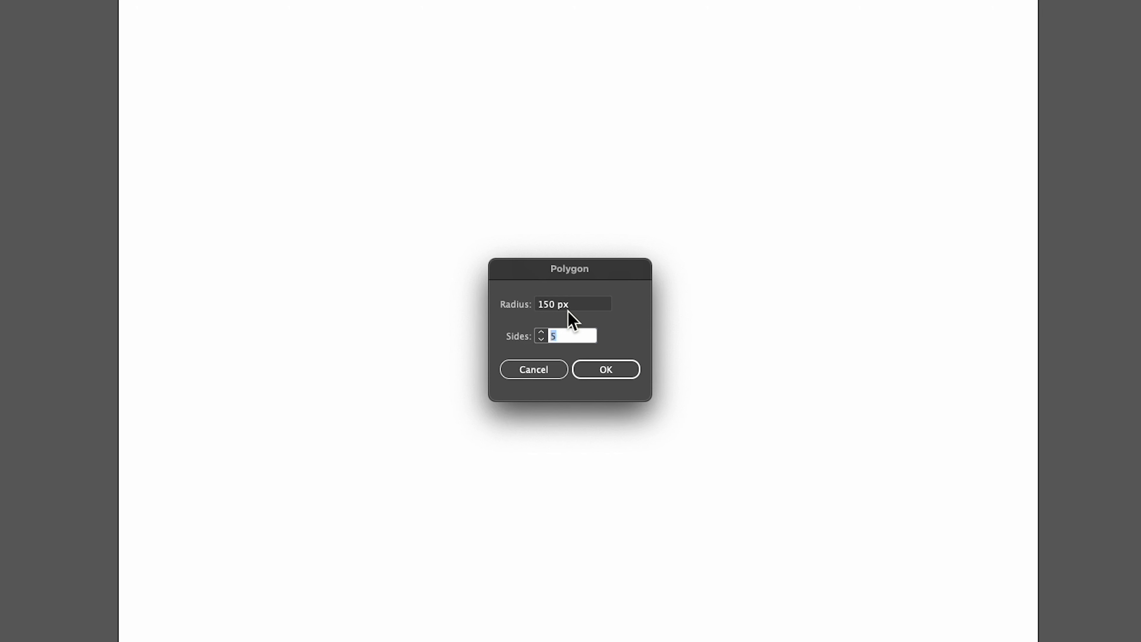
pyautogui.click(593, 369)
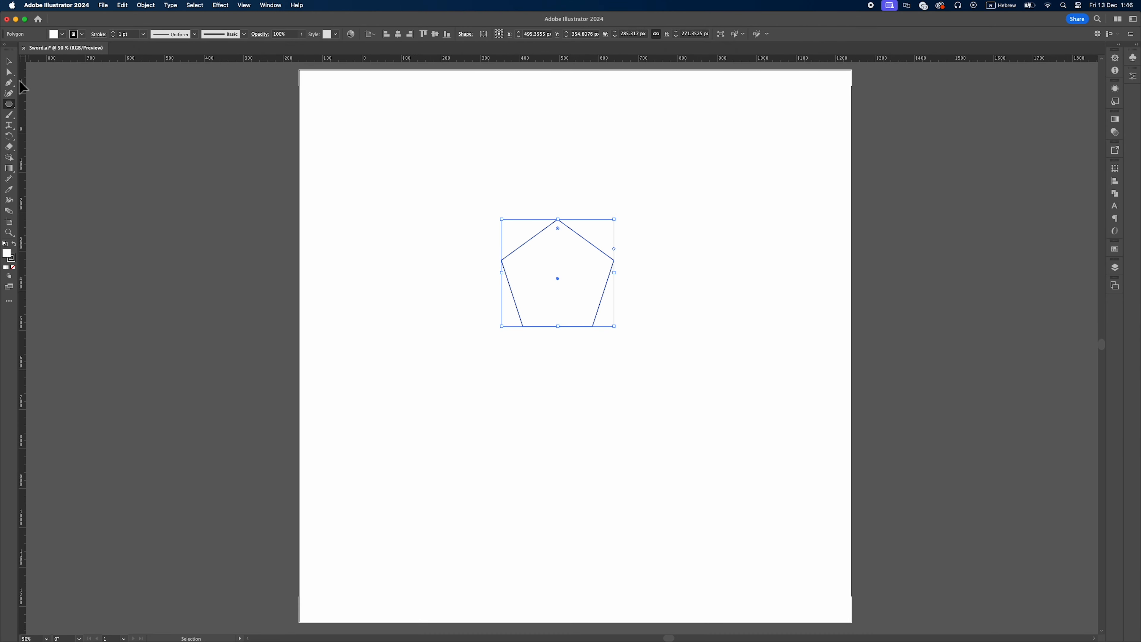
pyautogui.press('a')
pyautogui.moveTo(634, 309); pyautogui.dragTo(529, 538)
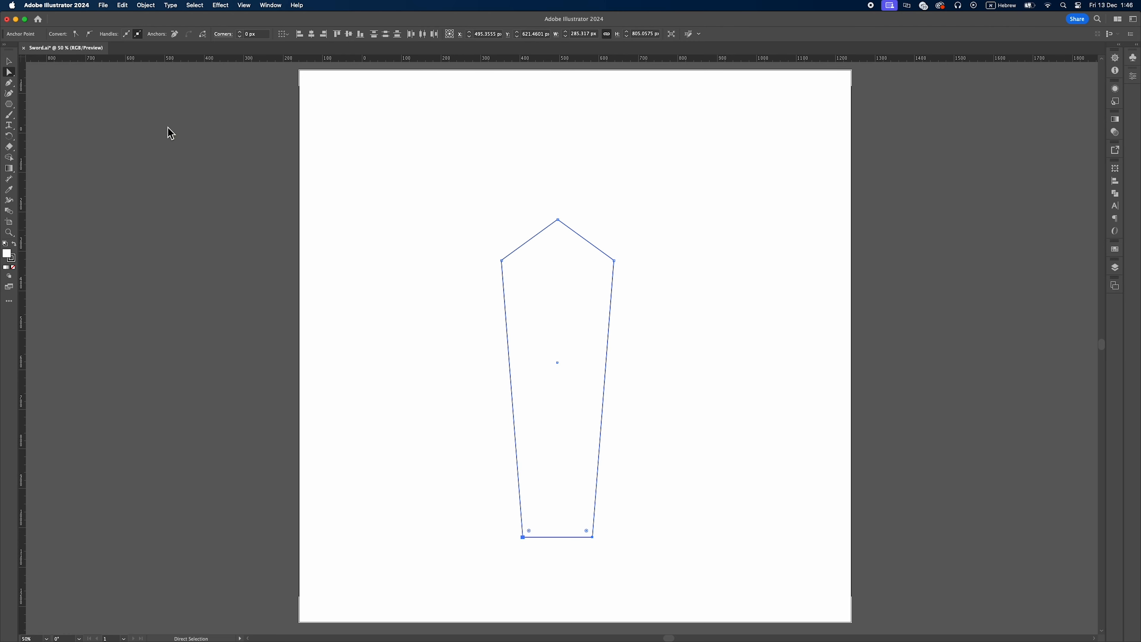
pyautogui.click(43, 79)
pyautogui.press('v')
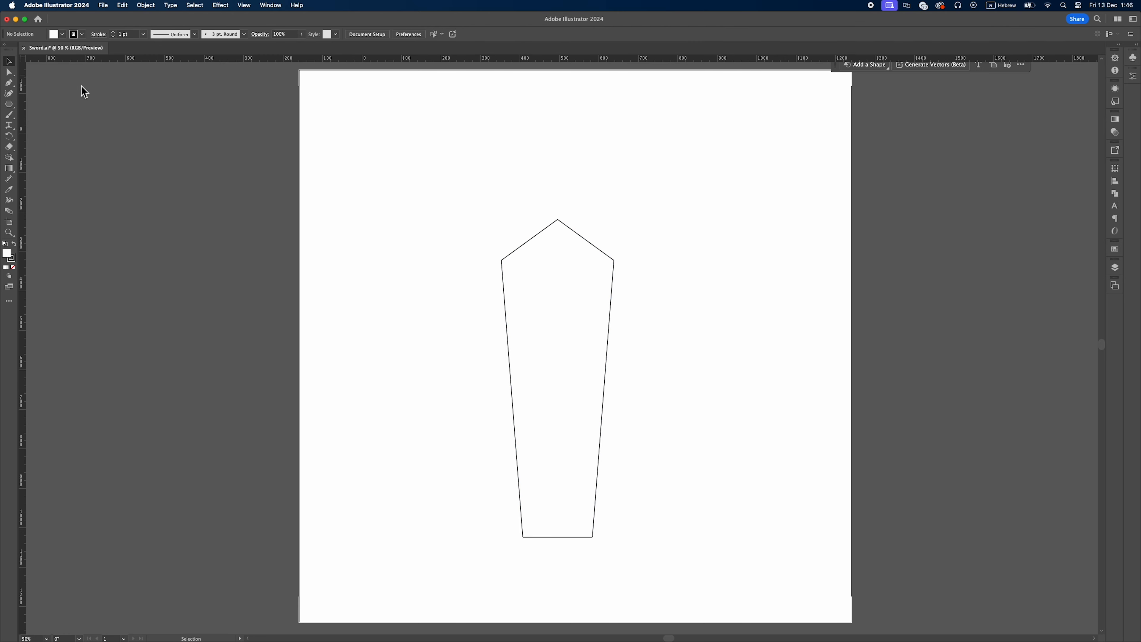
# Centre the blade shape horizontally on the artboard and move it straight up near the artboard's upper edge
pyautogui.click(572, 230)
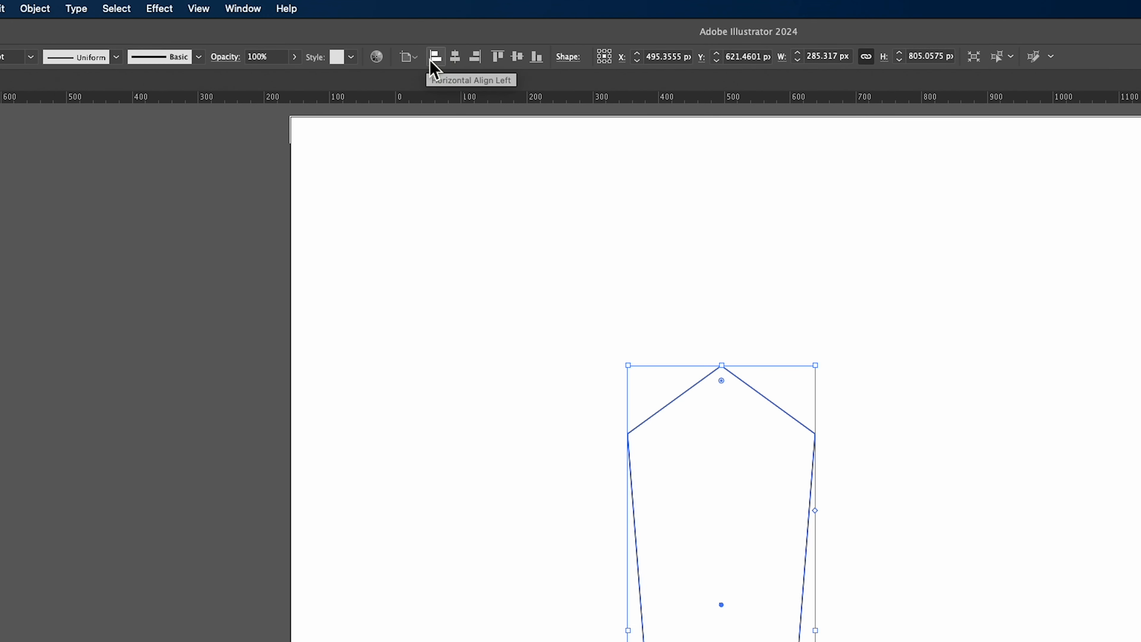
pyautogui.click(455, 60)
pyautogui.click(764, 273)
pyautogui.moveTo(776, 384); pyautogui.dragTo(780, 293)
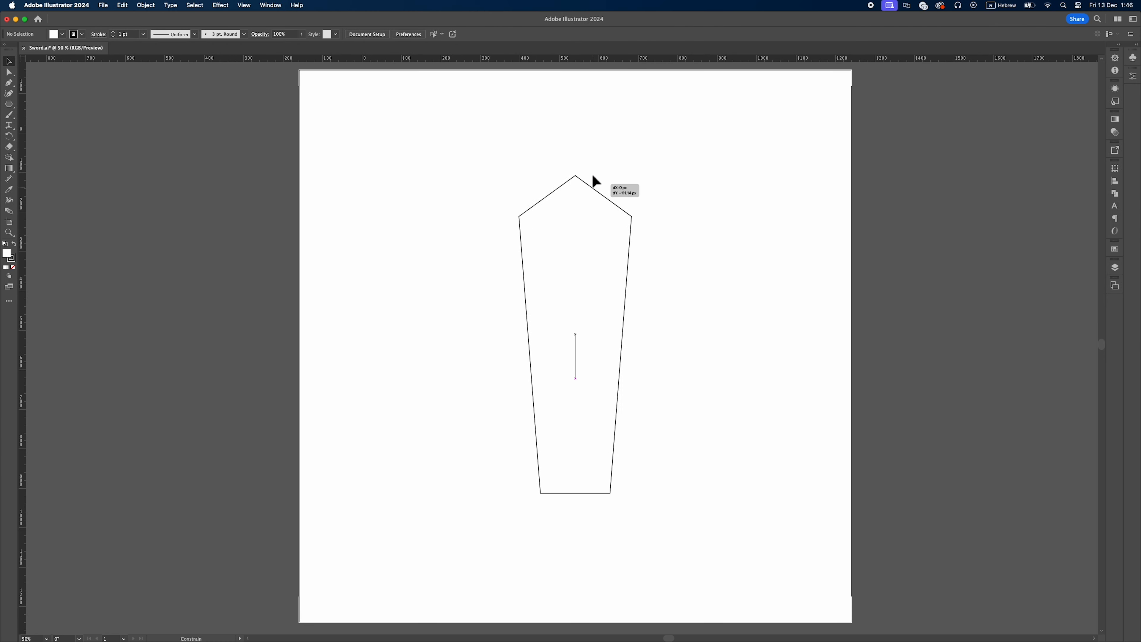
pyautogui.moveTo(593, 176); pyautogui.dragTo(588, 110)
pyautogui.click(676, 156)
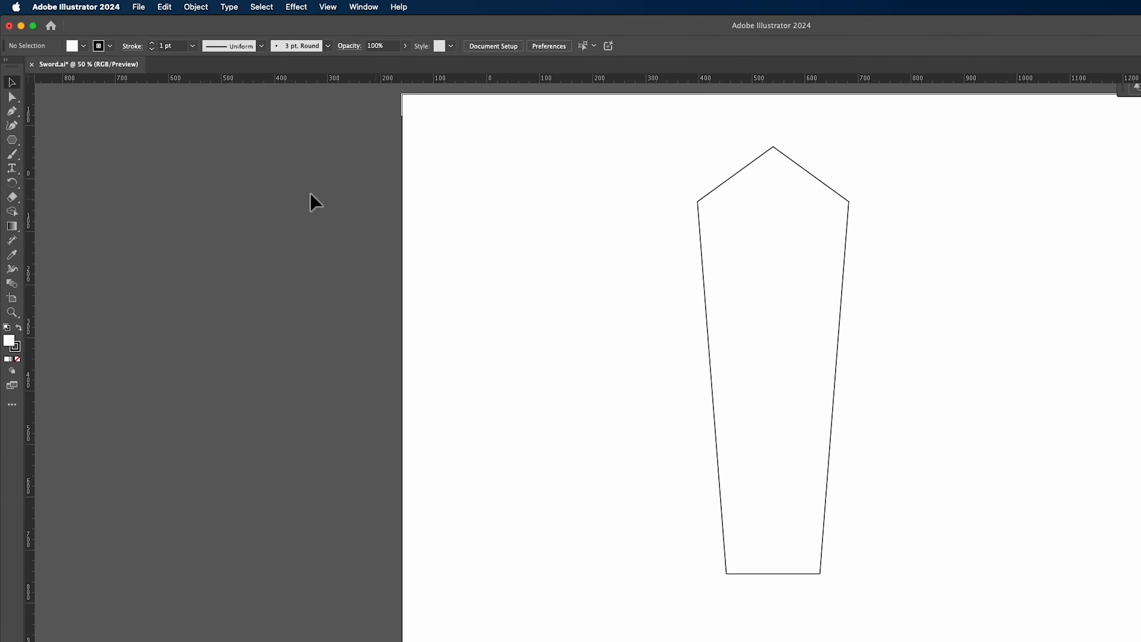
# Create a 400 × 150 px rectangle below the blade for the sword's guard
pyautogui.click(12, 106)
pyautogui.click(90, 174)
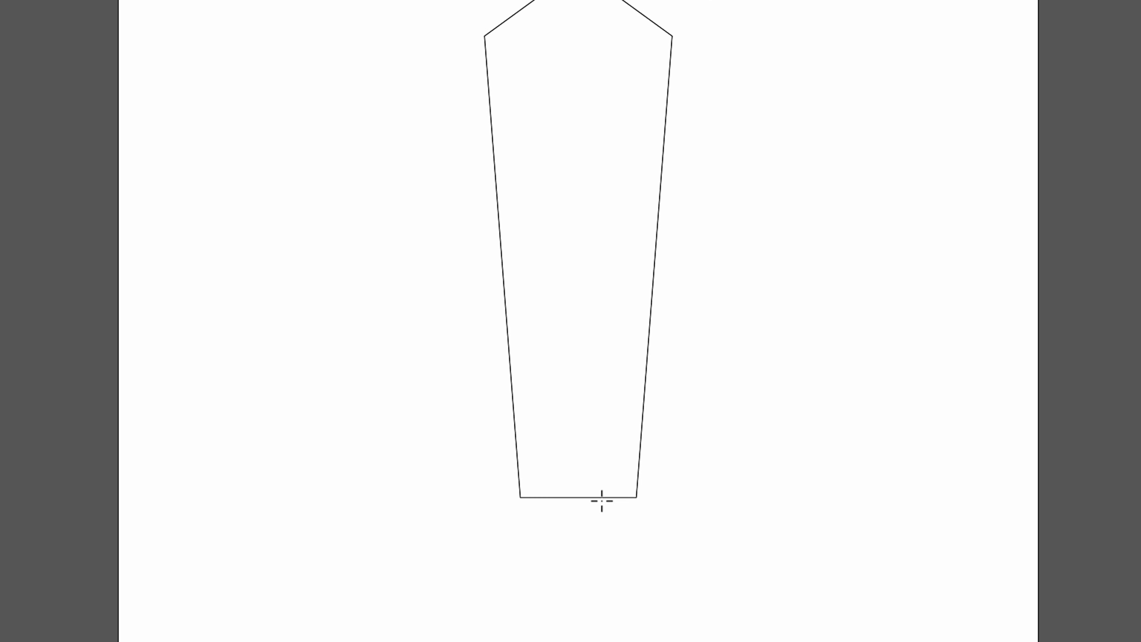
pyautogui.click(558, 518)
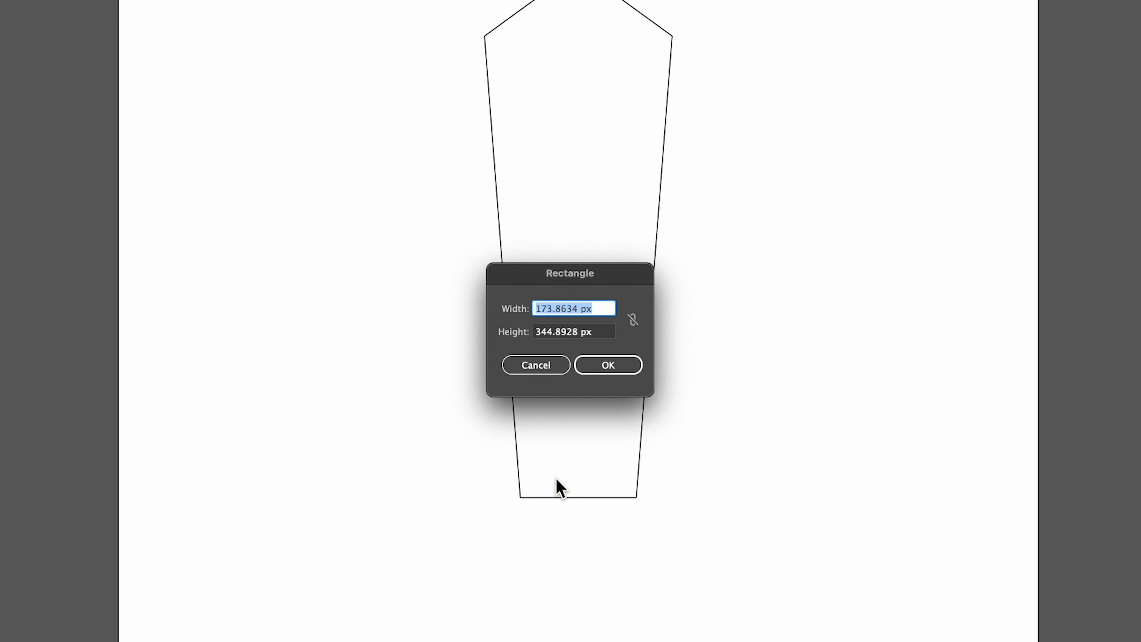
pyautogui.write('400')
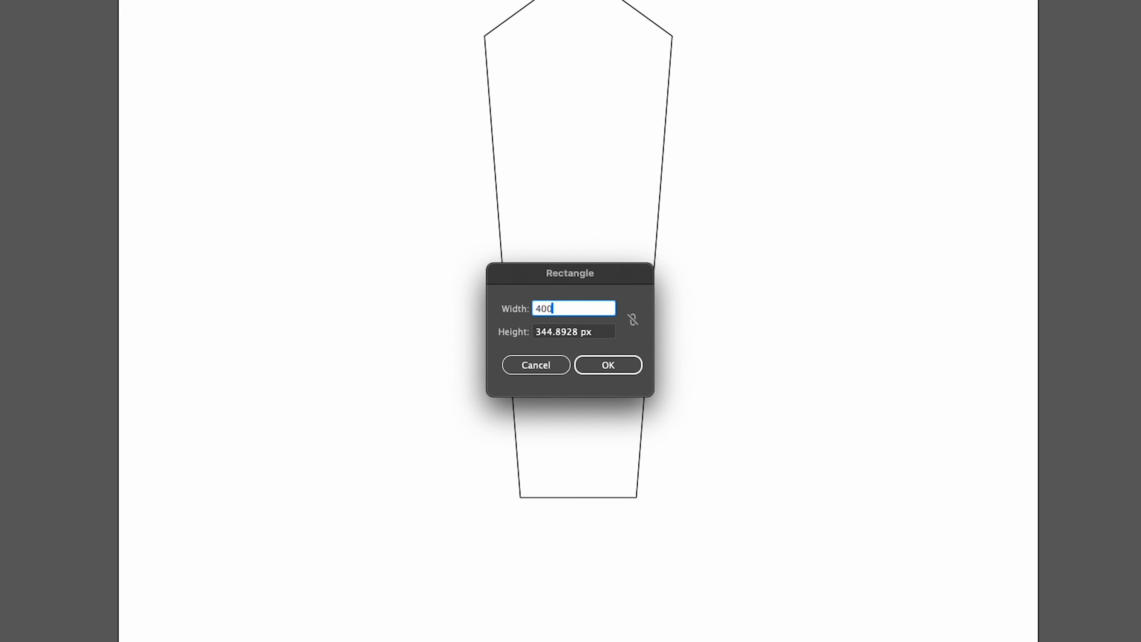
pyautogui.press('Tab')
pyautogui.write('150')
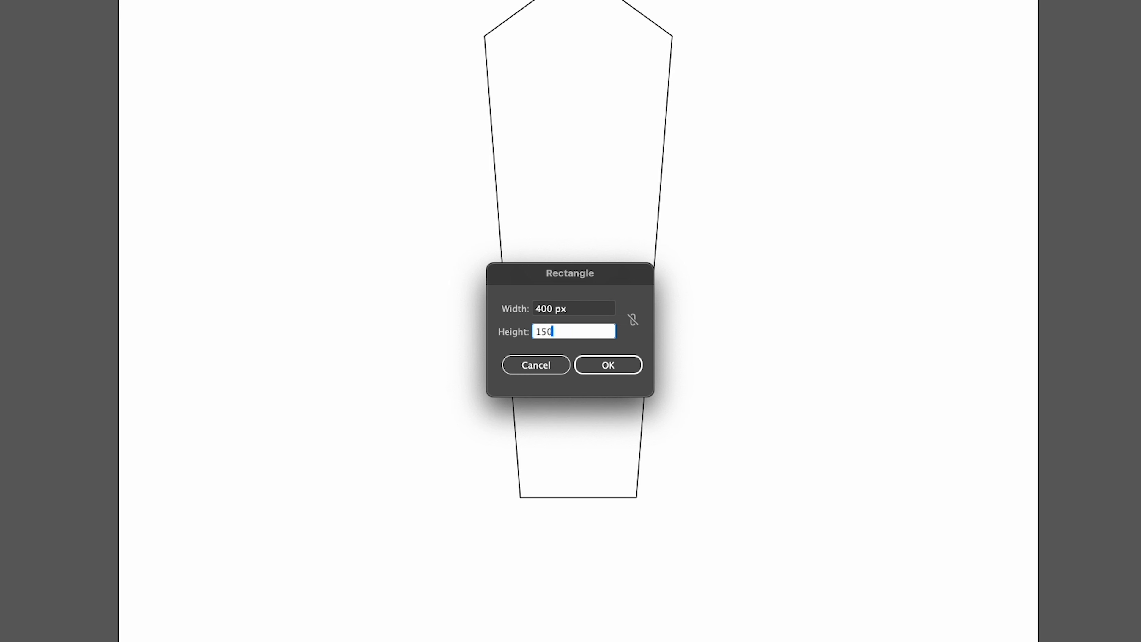
pyautogui.press('Return')
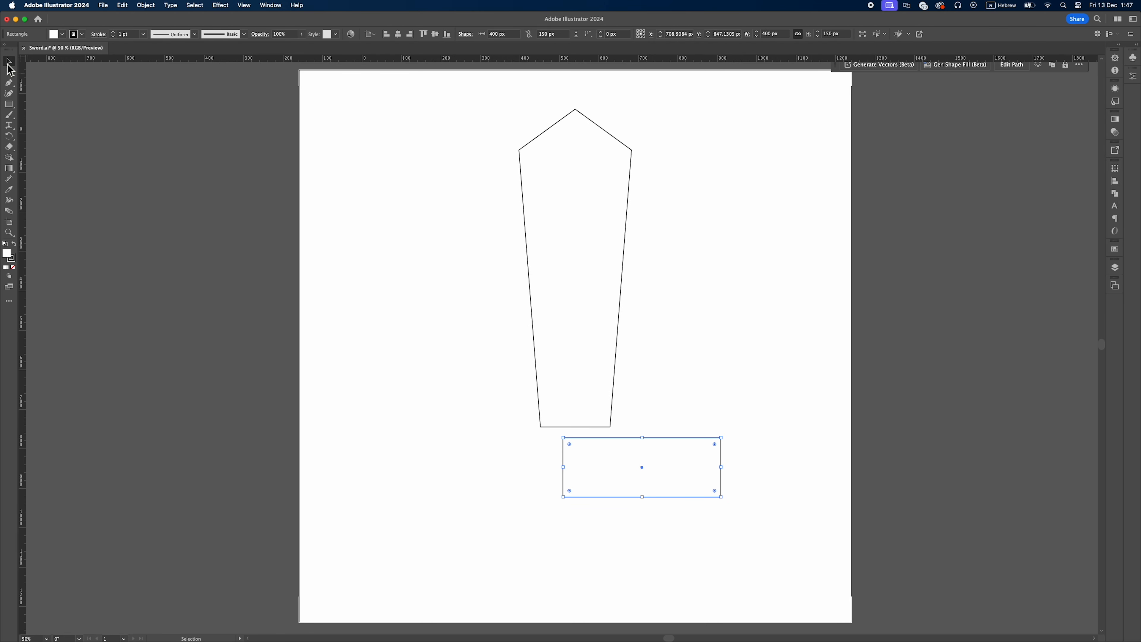
# Centre the guard rectangle horizontally on the artboard and move it up against the blade's bottom edge
pyautogui.click(397, 34)
pyautogui.moveTo(634, 453); pyautogui.dragTo(627, 443)
pyautogui.click(662, 407)
# Apply a vertical Bulge warp with a -40% bend to the guard rectangle
pyautogui.click(639, 448)
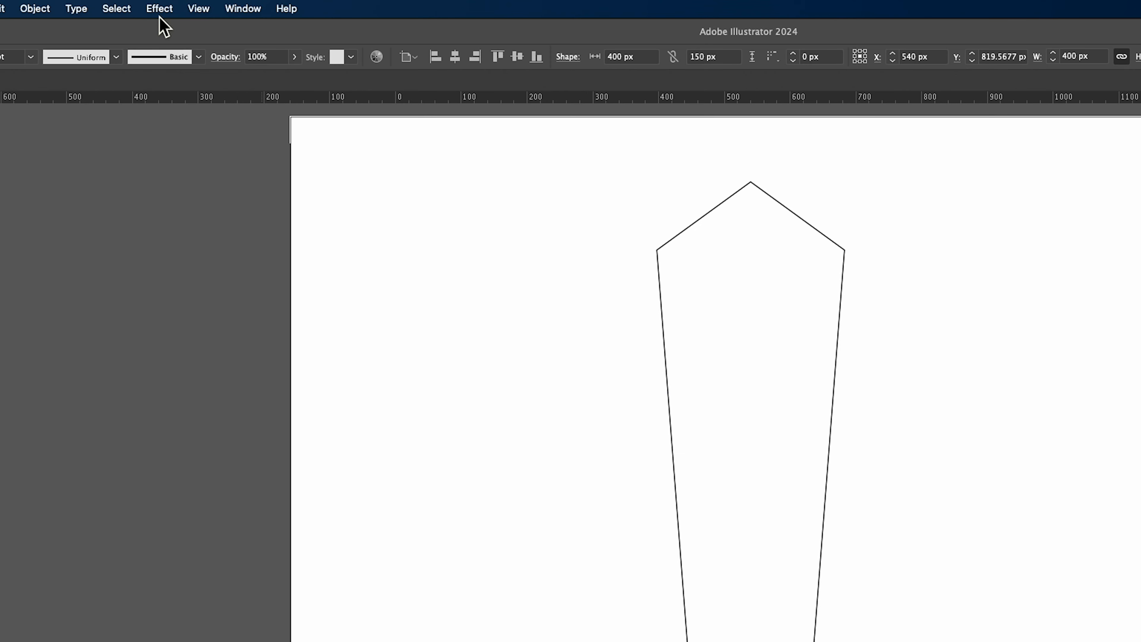
pyautogui.click(220, 5)
pyautogui.moveTo(345, 259)
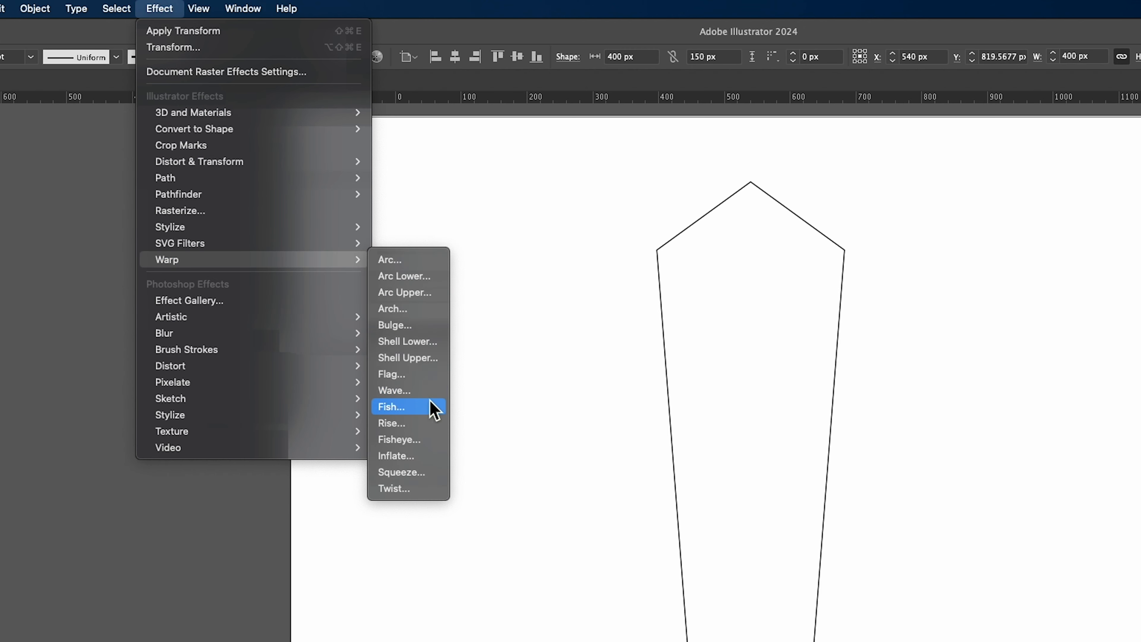
pyautogui.click(425, 325)
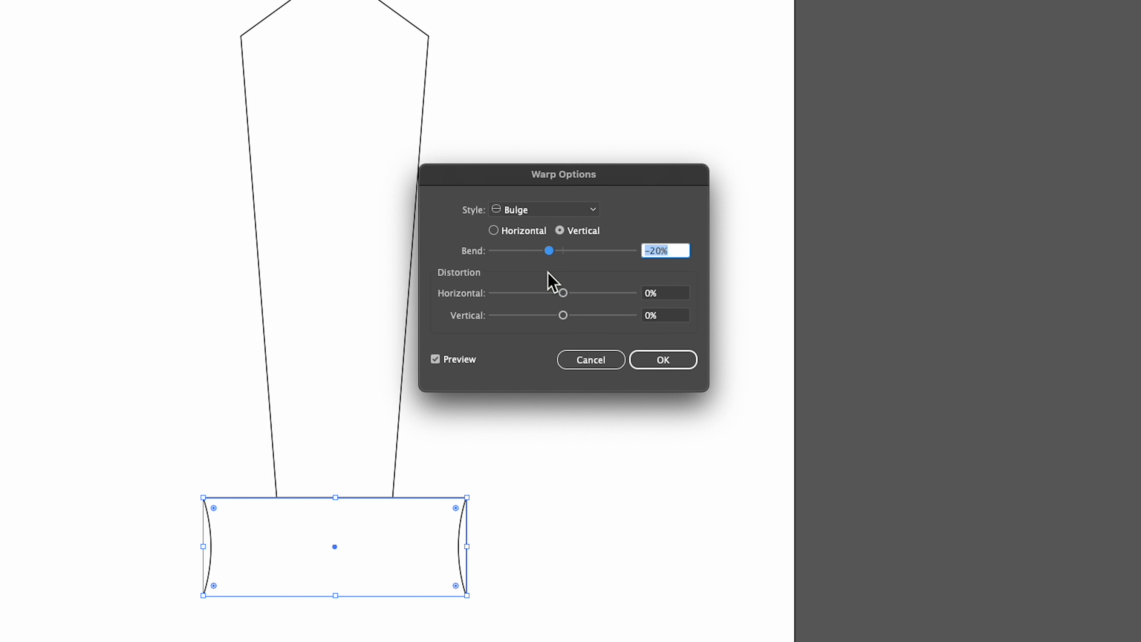
pyautogui.write('-40')
pyautogui.press('Return')
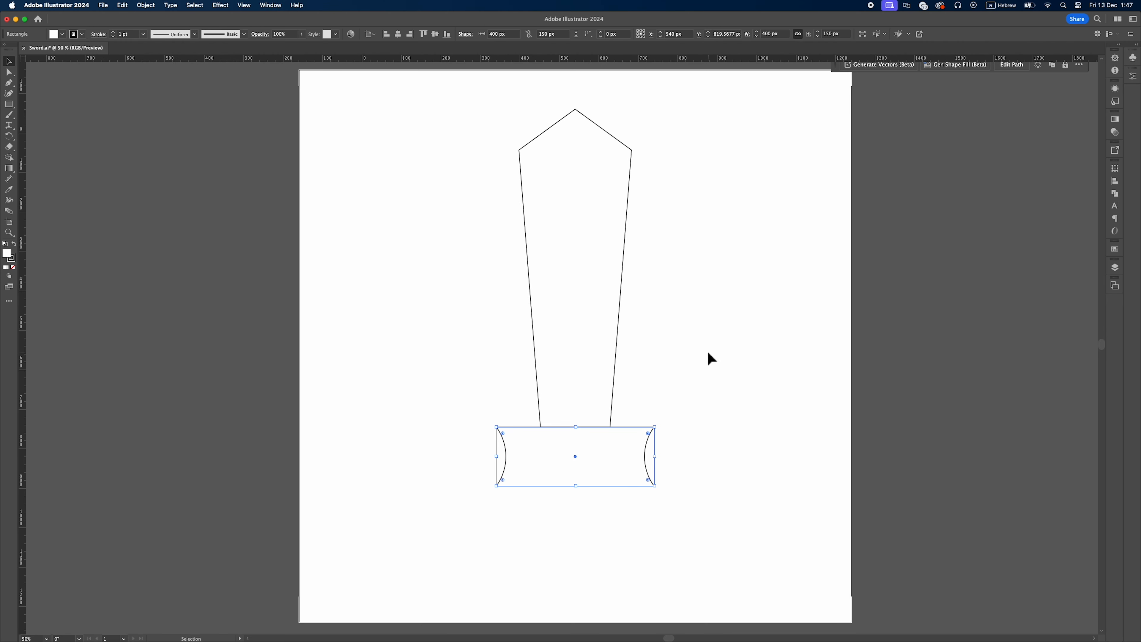
pyautogui.click(710, 359)
# Create a 150 × 250 px rectangle below the guard for the sword's handle
pyautogui.click(10, 105)
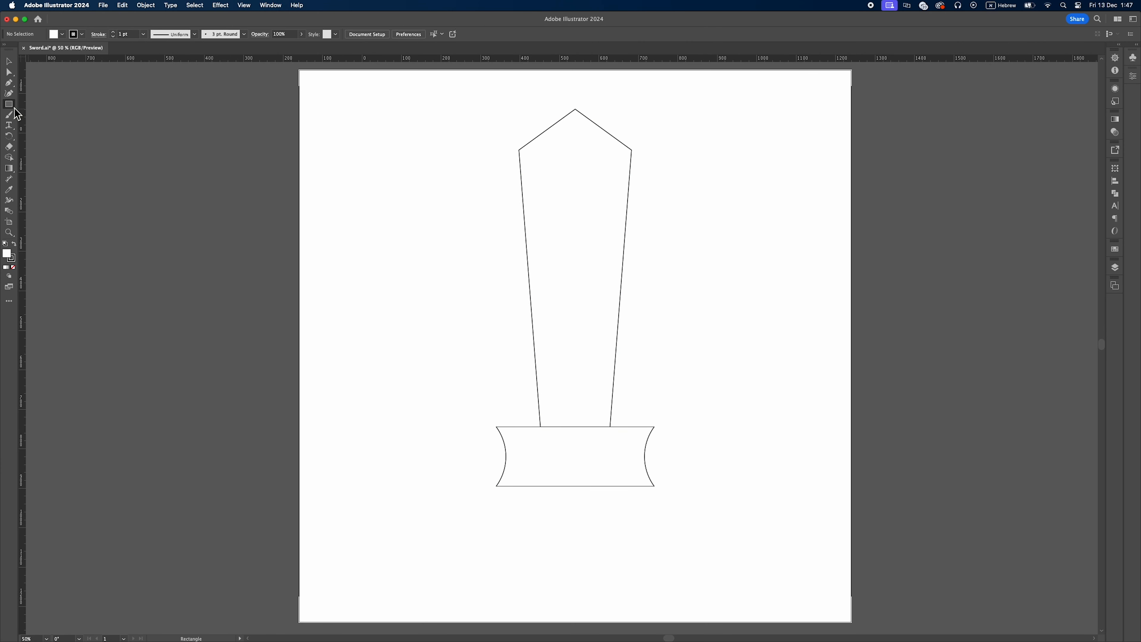
pyautogui.click(573, 521)
pyautogui.write('150')
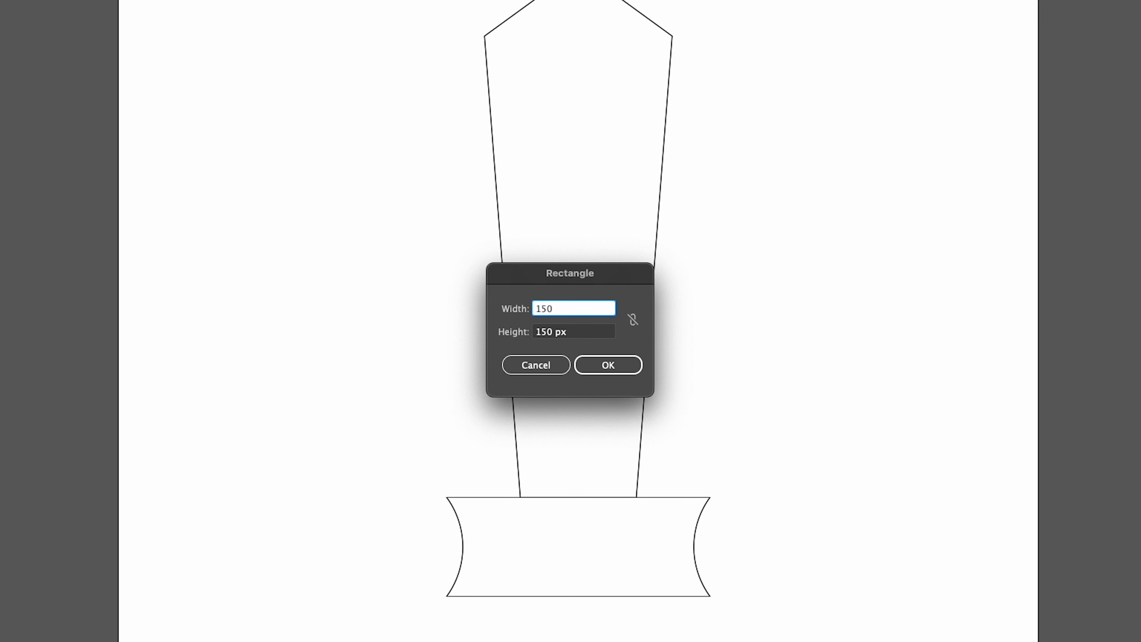
pyautogui.press('Tab')
pyautogui.write('250')
pyautogui.press('Return')
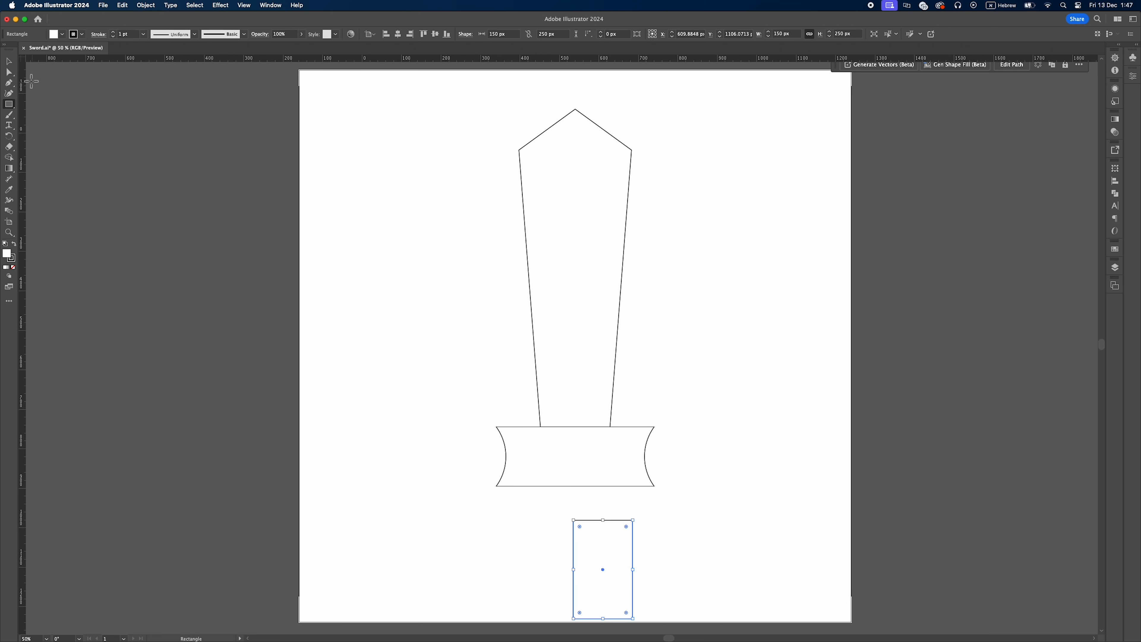
# Move the handle rectangle so it is centred under the guard and touches its bottom edge
pyautogui.click(9, 61)
pyautogui.moveTo(602, 539); pyautogui.dragTo(572, 503)
pyautogui.click(684, 392)
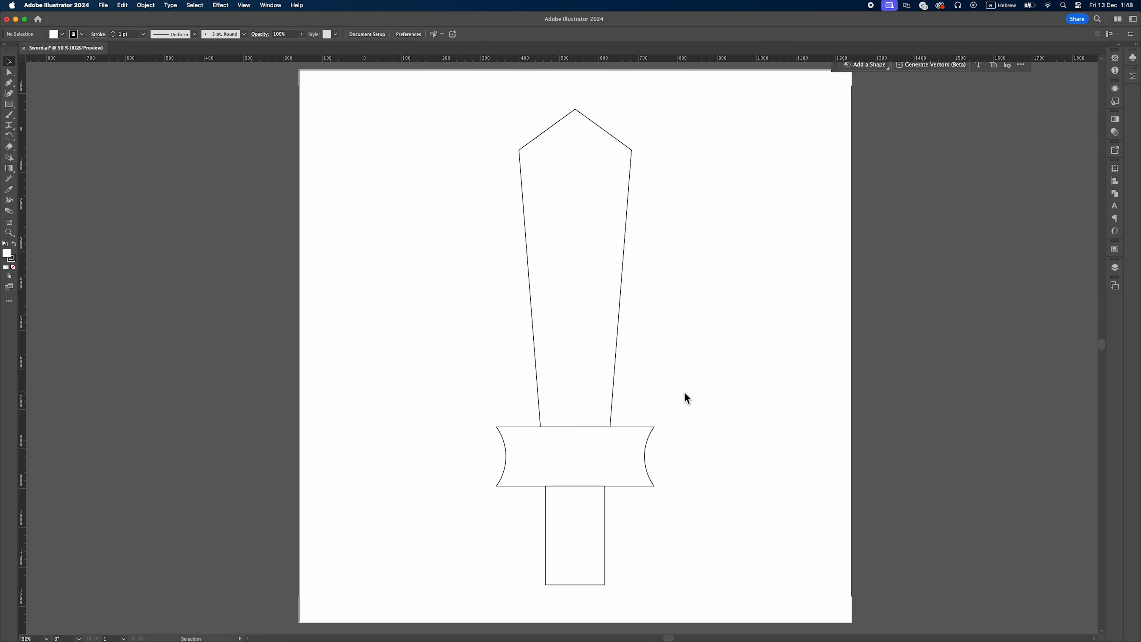
# Apply a vertical Fish warp with a -20% bend to the handle rectangle
pyautogui.click(596, 551)
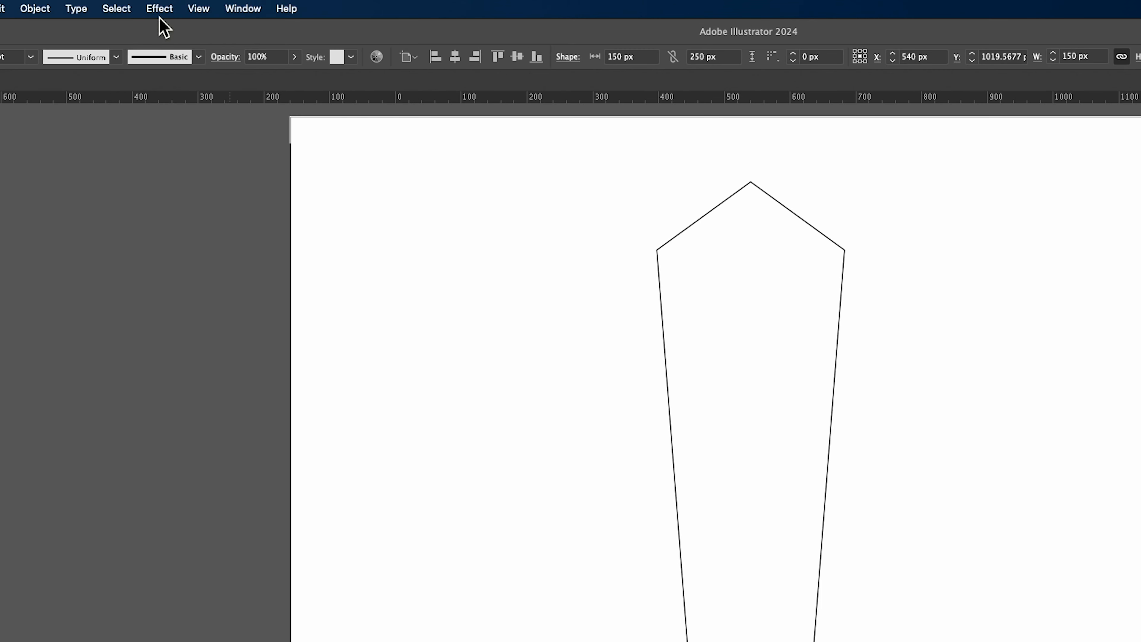
pyautogui.click(160, 9)
pyautogui.moveTo(199, 262)
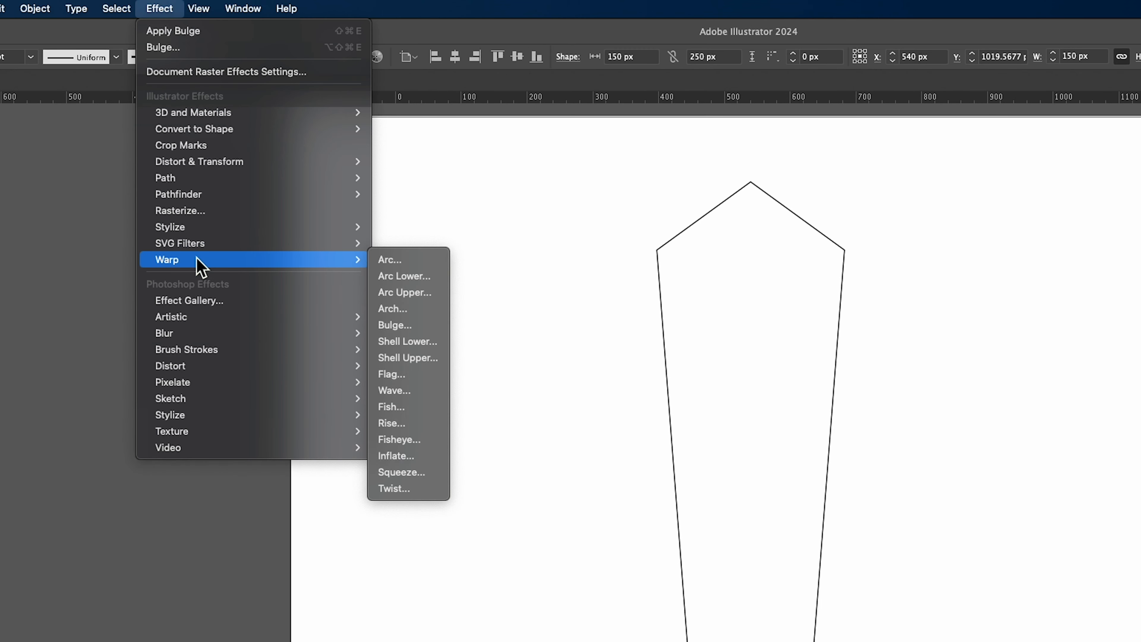
pyautogui.click(397, 412)
pyautogui.write('-20')
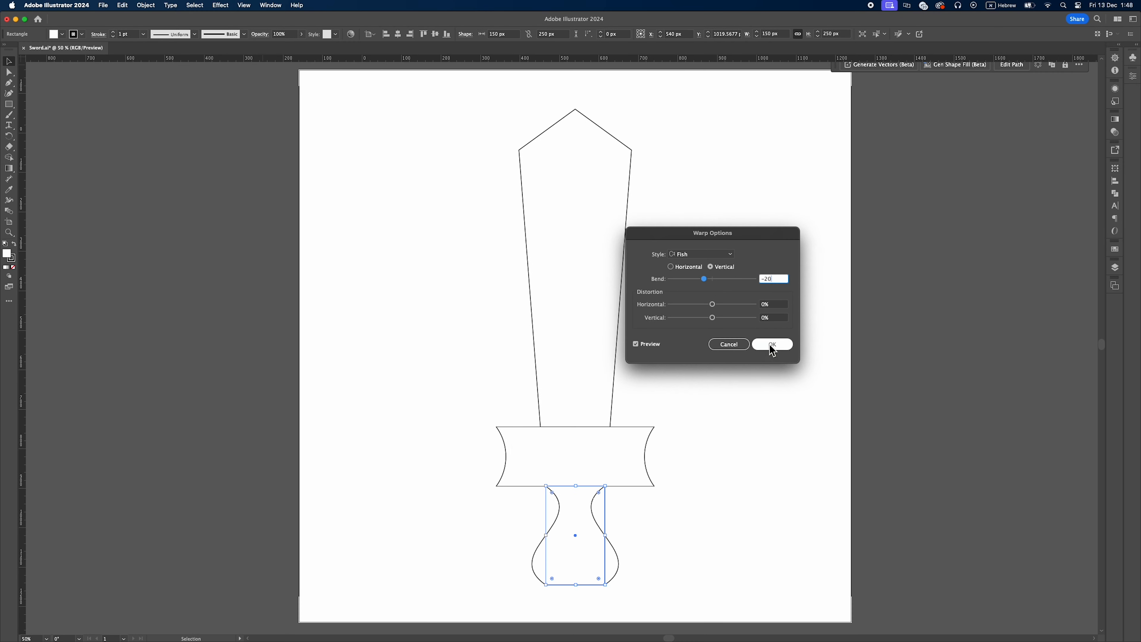
pyautogui.click(663, 359)
pyautogui.click(759, 424)
# Select all the sword parts and move them together slightly up the artboard
pyautogui.press('super+a')
pyautogui.moveTo(575, 520); pyautogui.dragTo(579, 498)
pyautogui.click(721, 352)
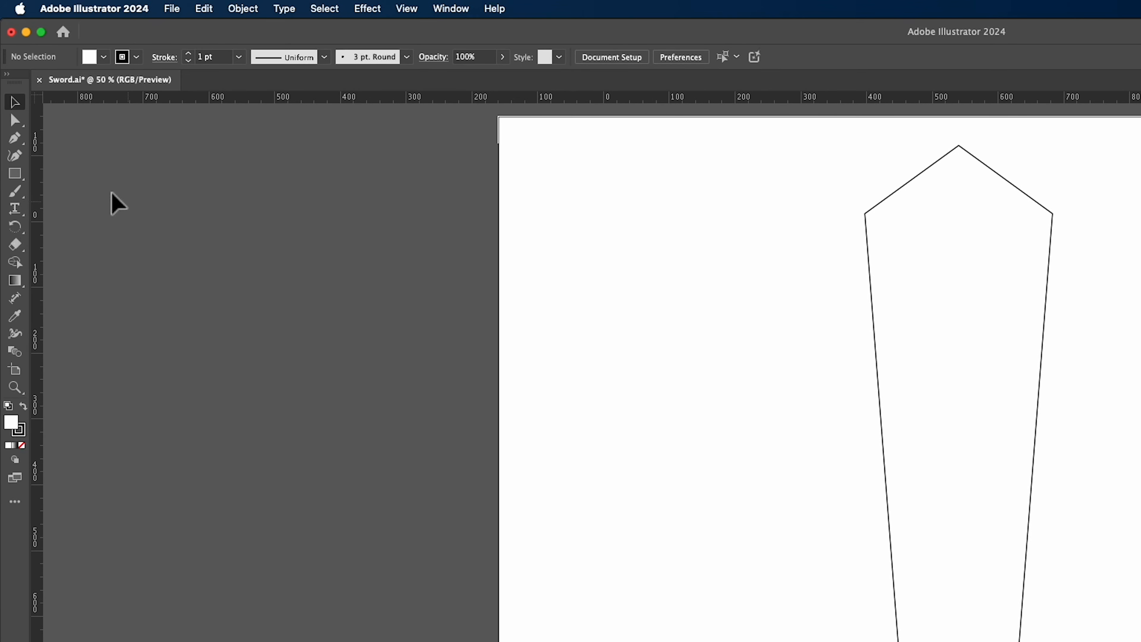
# Create a 200 × 200 px circle over the lower end of the handle as the pommel
pyautogui.moveTo(6, 104); pyautogui.dragTo(40, 113)
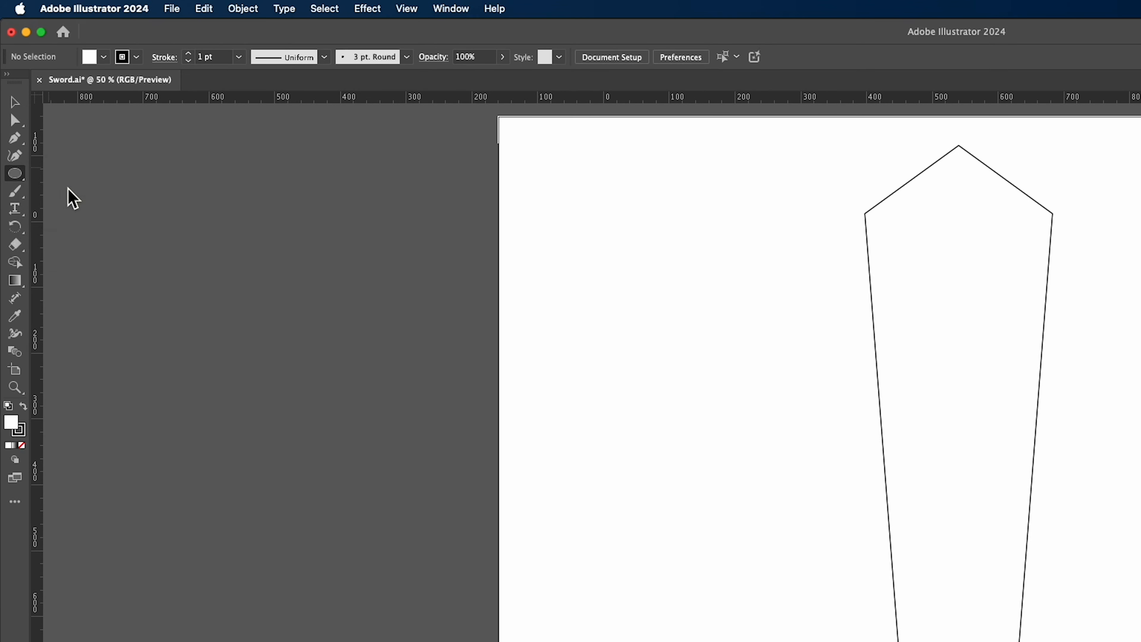
pyautogui.click(526, 605)
pyautogui.write('2')
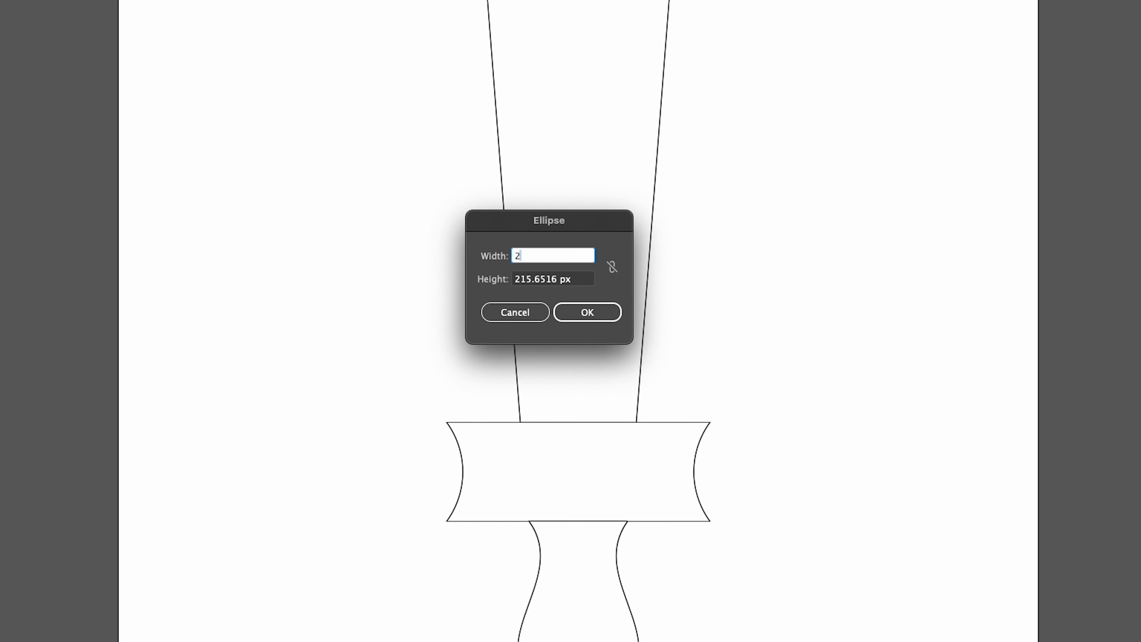
pyautogui.write('00')
pyautogui.press('Tab')
pyautogui.write('200')
pyautogui.press('Return')
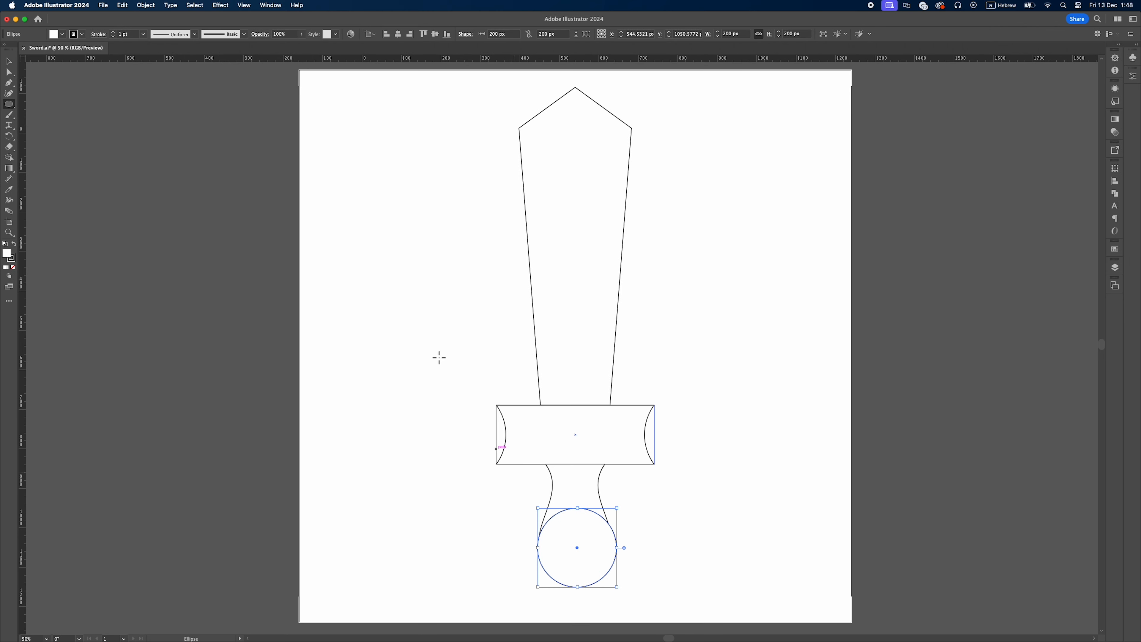
# Centre the pommel circle horizontally on the artboard
pyautogui.click(9, 61)
pyautogui.click(398, 34)
pyautogui.click(737, 324)
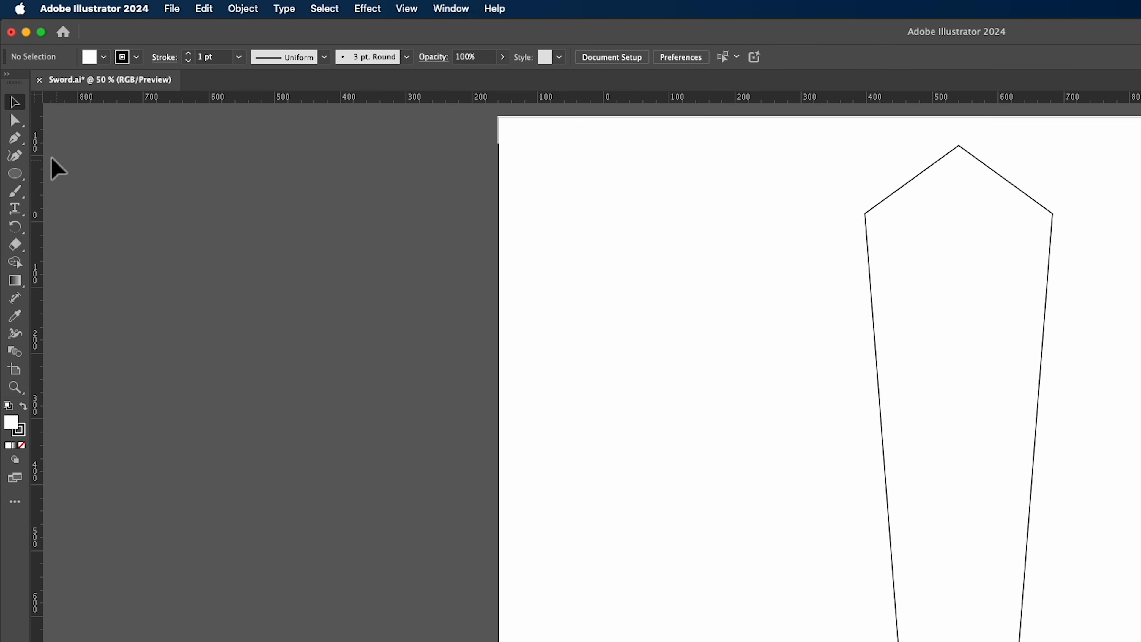
# Draw a straight vertical line with the Pen tool from the blade's tip to the midpoint of its base
pyautogui.click(15, 138)
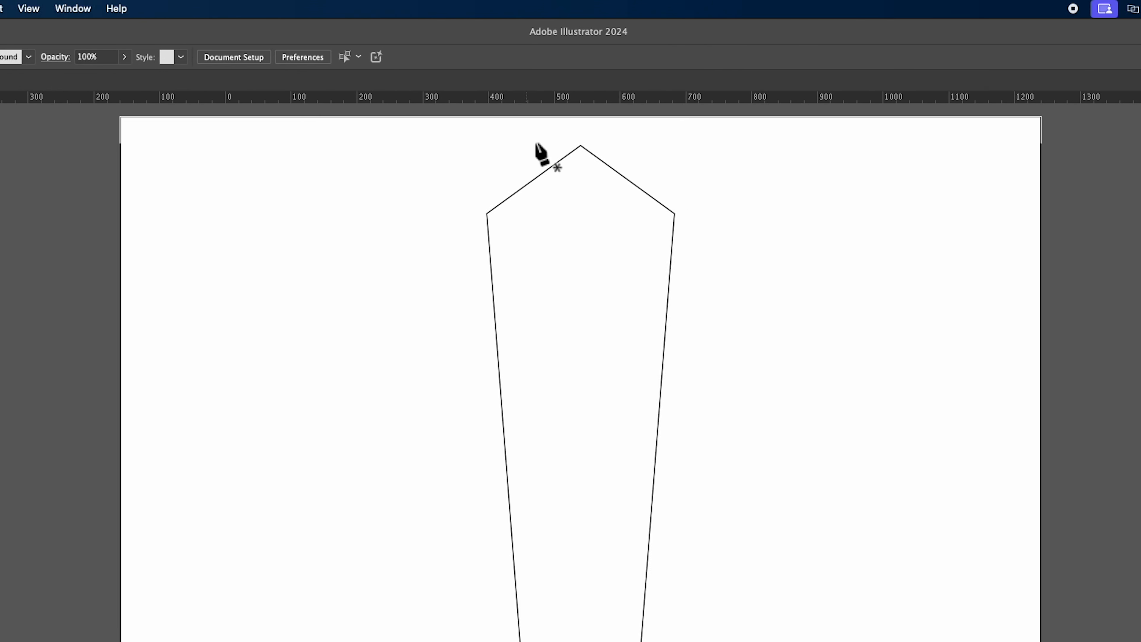
pyautogui.click(580, 145)
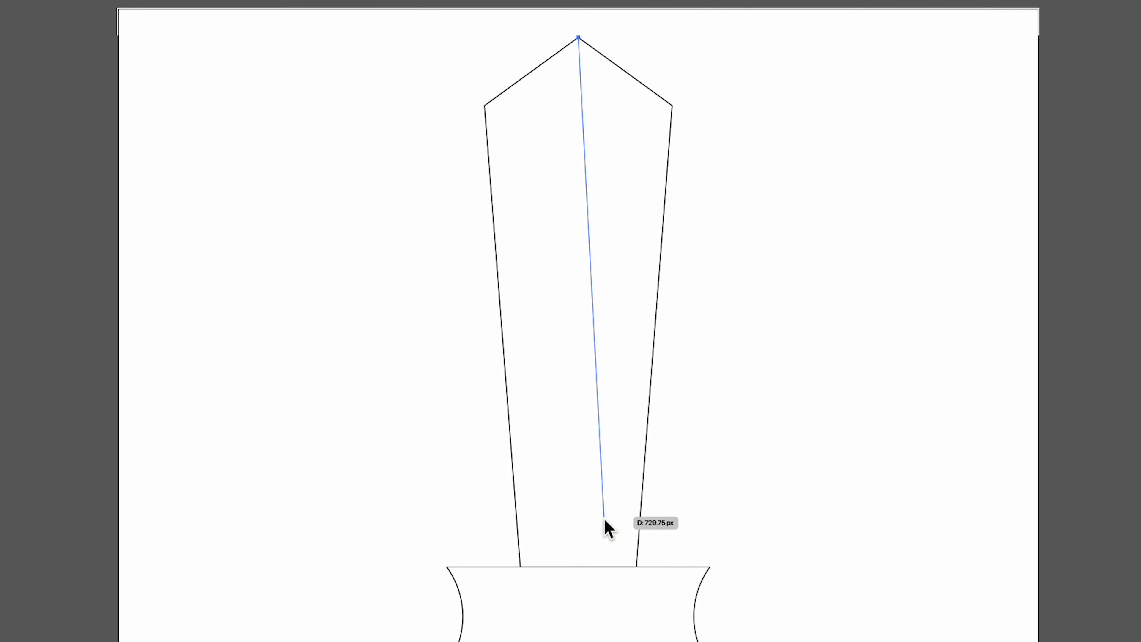
pyautogui.click(578, 497)
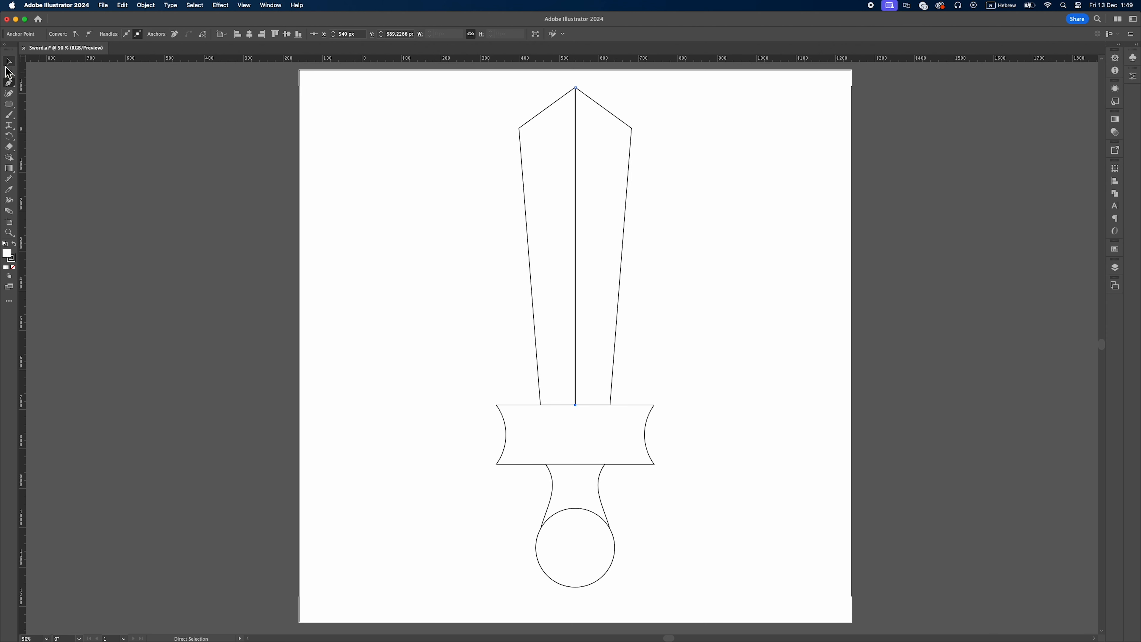
pyautogui.click(8, 62)
pyautogui.click(291, 197)
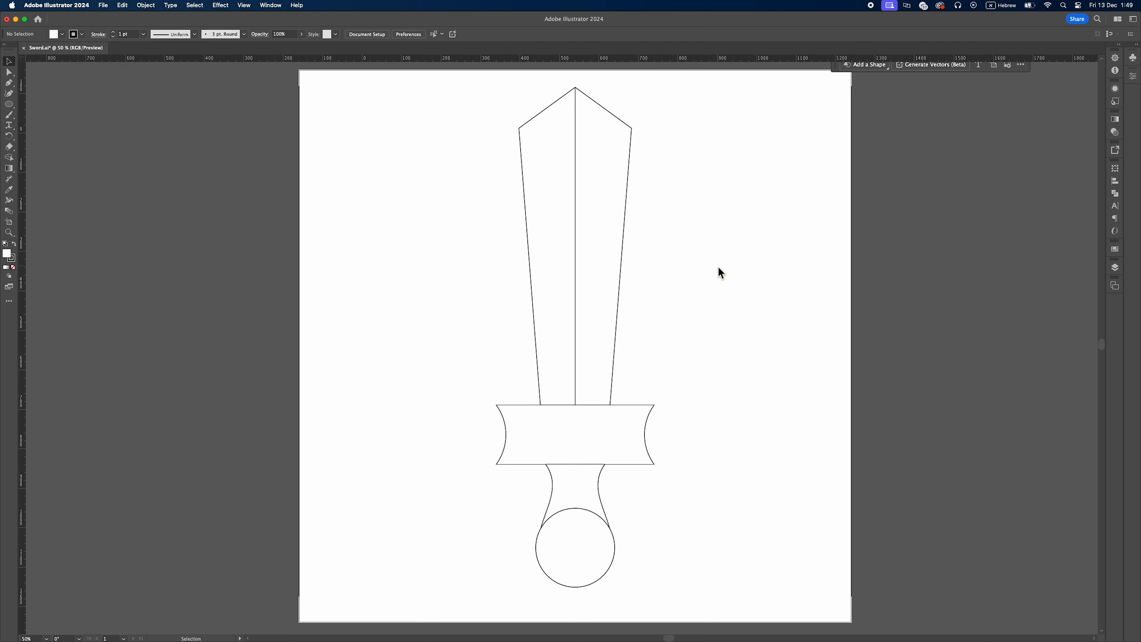
# Move the pommel circle down to the handle's end and add a concentric copy of it sized 110 × 110 px
pyautogui.moveTo(600, 544); pyautogui.dragTo(583, 563)
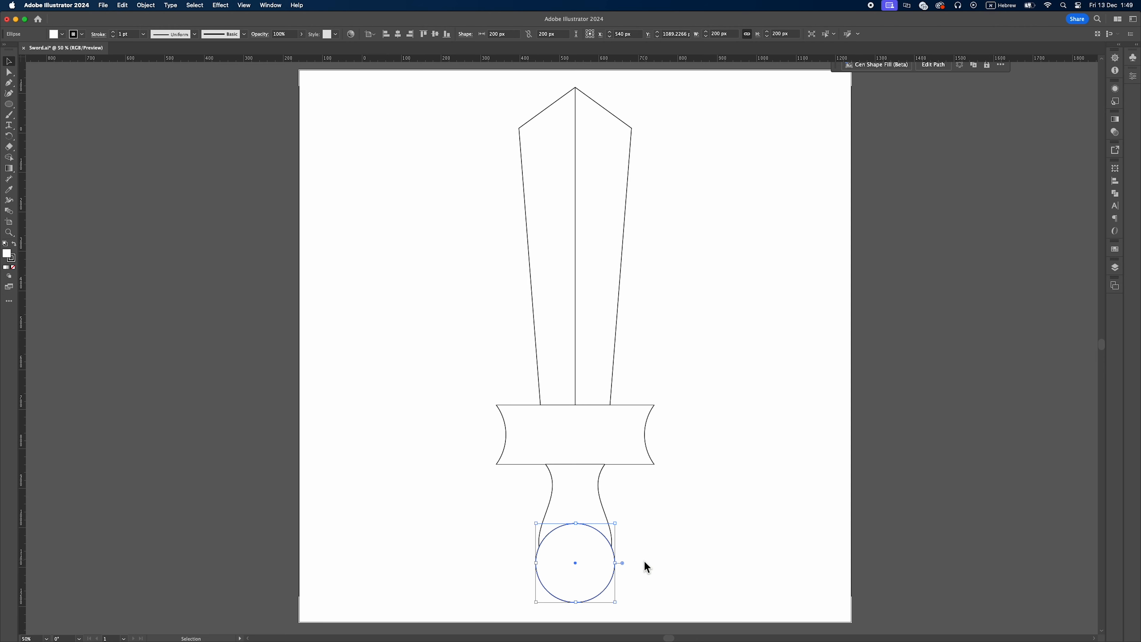
pyautogui.click(715, 35)
pyautogui.write('150')
pyautogui.press('Return')
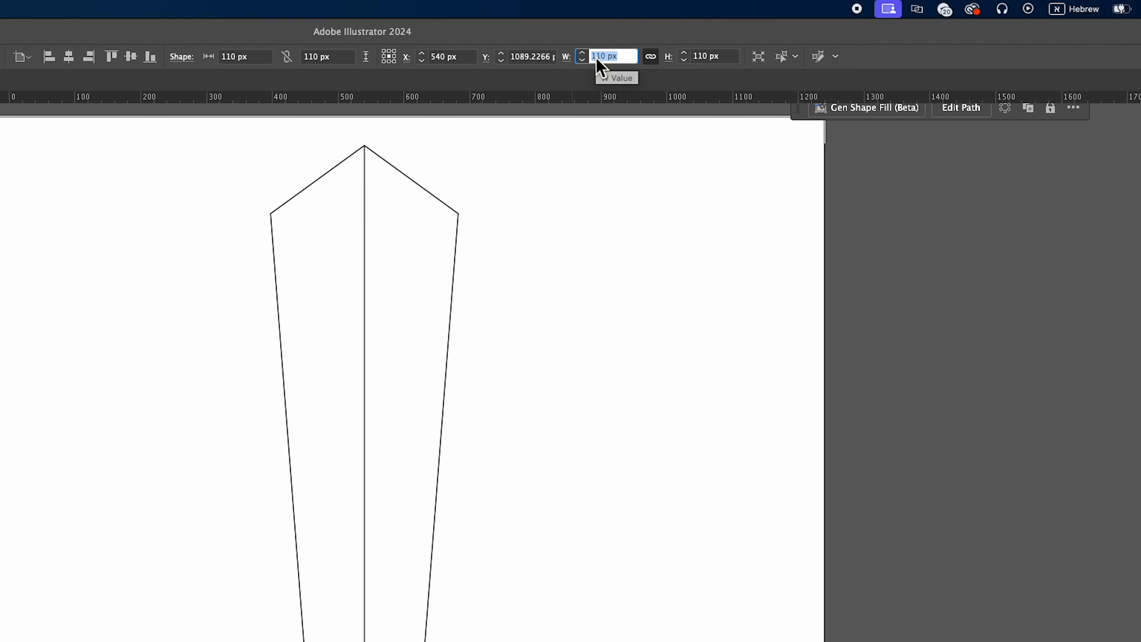
pyautogui.click(717, 559)
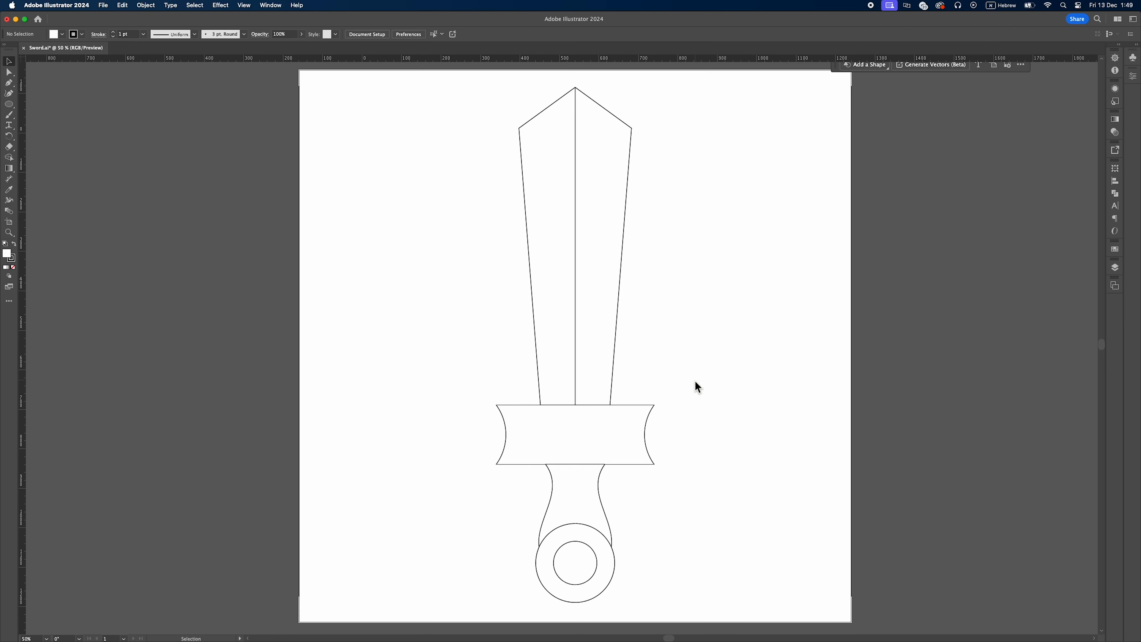
# Create a 400 × 50 px rectangle just above the warped guard
pyautogui.moveTo(8, 103); pyautogui.dragTo(32, 106)
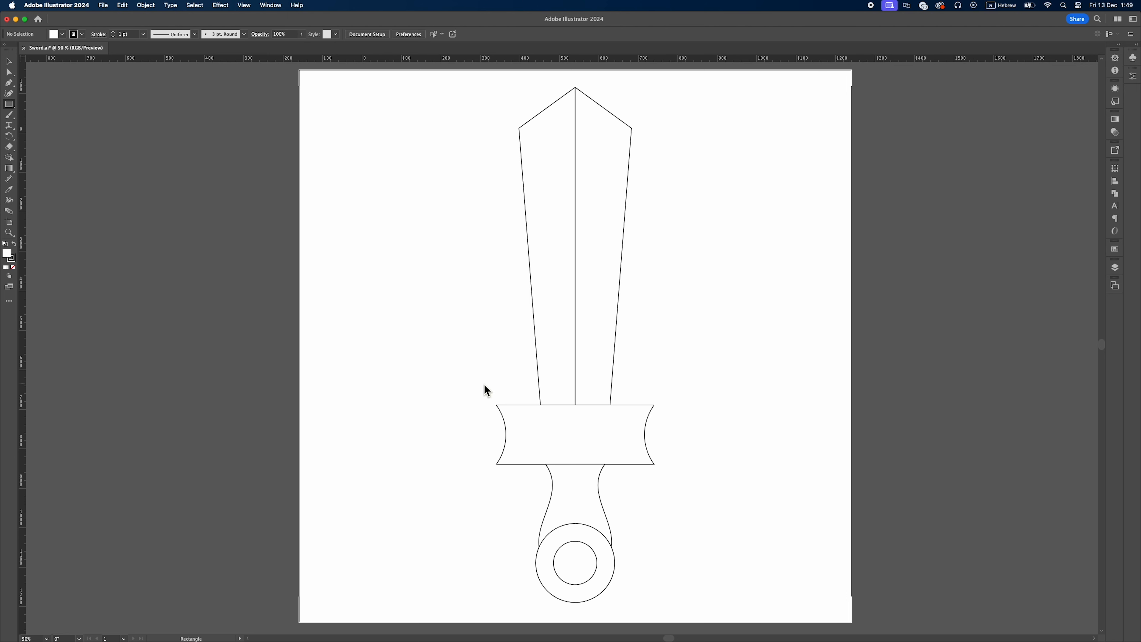
pyautogui.click(484, 383)
pyautogui.write('400')
pyautogui.press('Tab')
pyautogui.write('50')
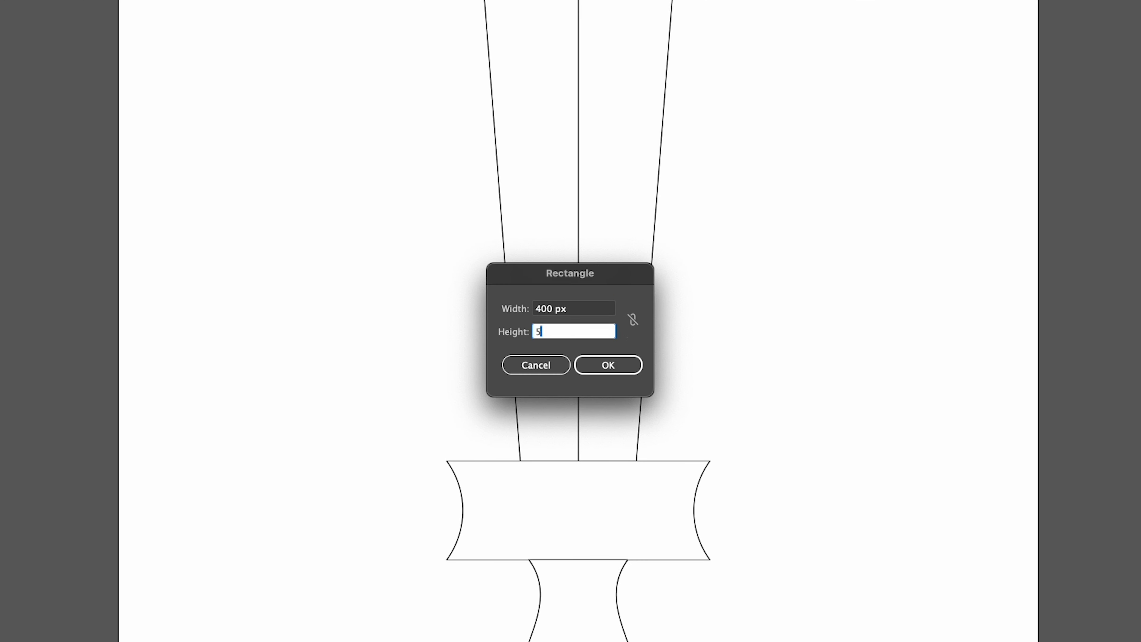
pyautogui.press('Return')
# Centre the thin rectangle horizontally on the artboard and move it down flush against the warped guard's upper edge
pyautogui.click(14, 64)
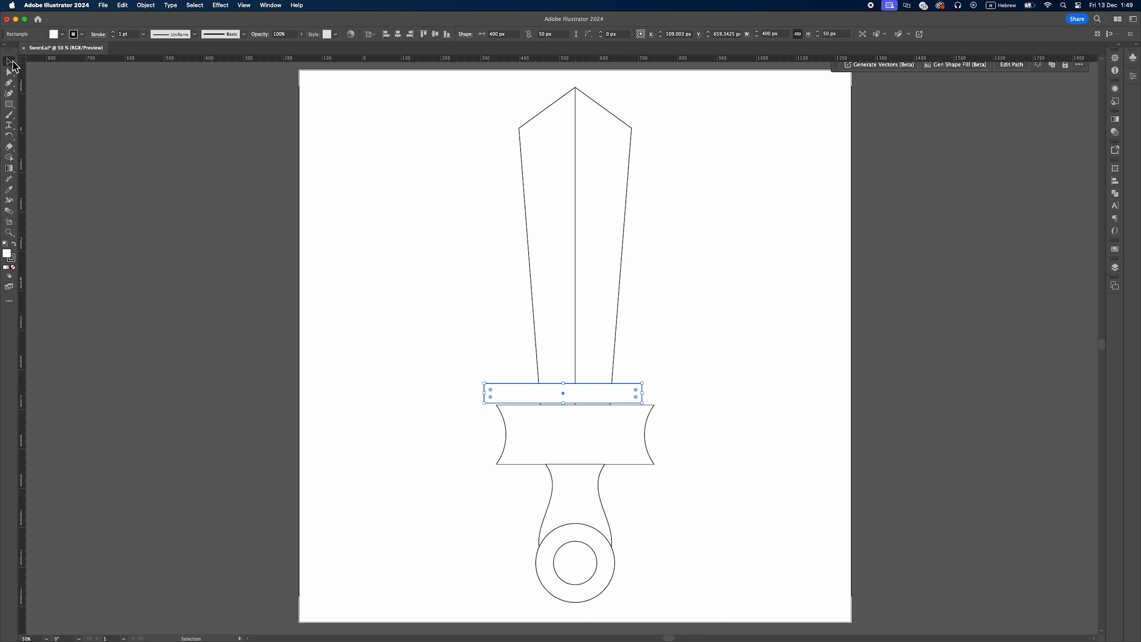
pyautogui.click(398, 33)
pyautogui.click(673, 312)
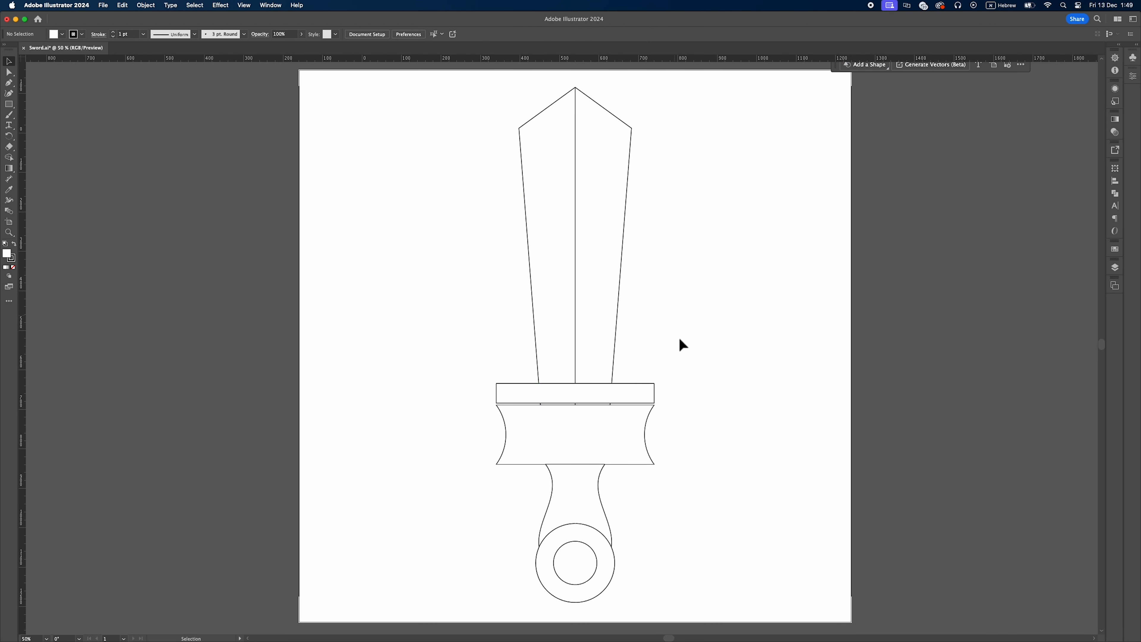
pyautogui.moveTo(640, 386); pyautogui.dragTo(640, 388)
pyautogui.click(674, 365)
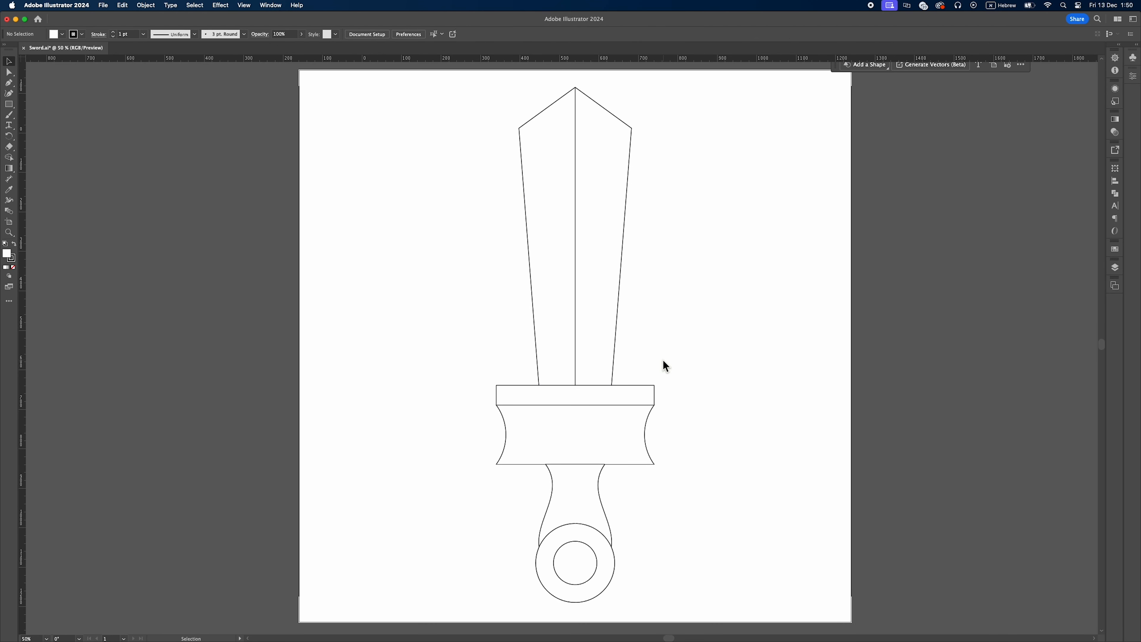
# Group the blade with its centre line and bring the group to the front
pyautogui.click(575, 354)
pyautogui.keyDown('shift'); pyautogui.click(599, 354); pyautogui.keyUp('shift')
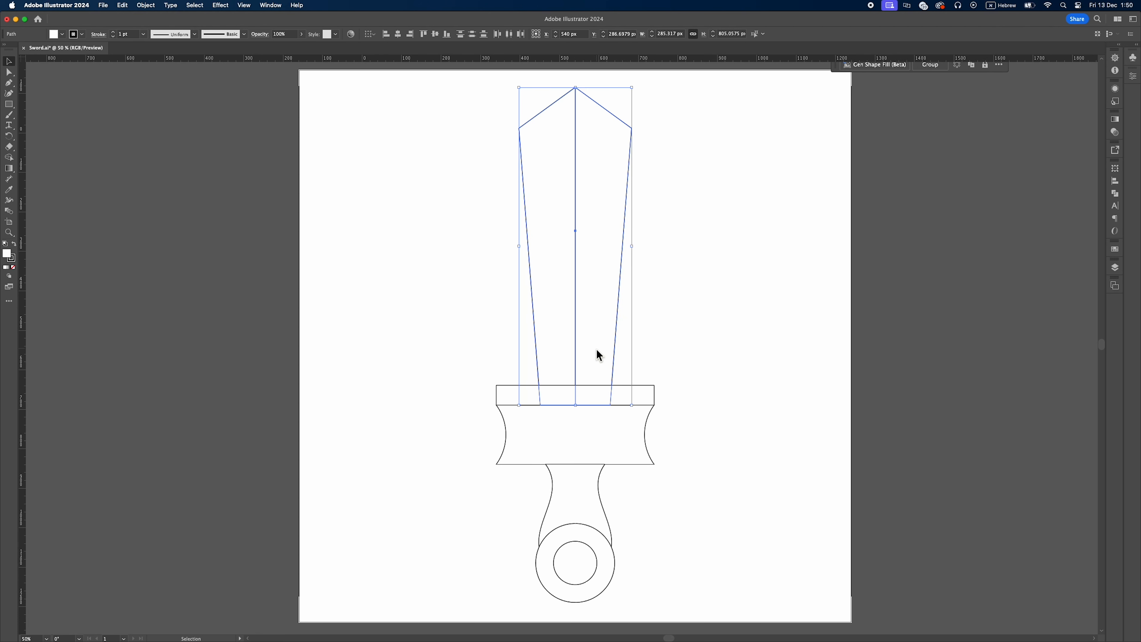
pyautogui.press('super+g')
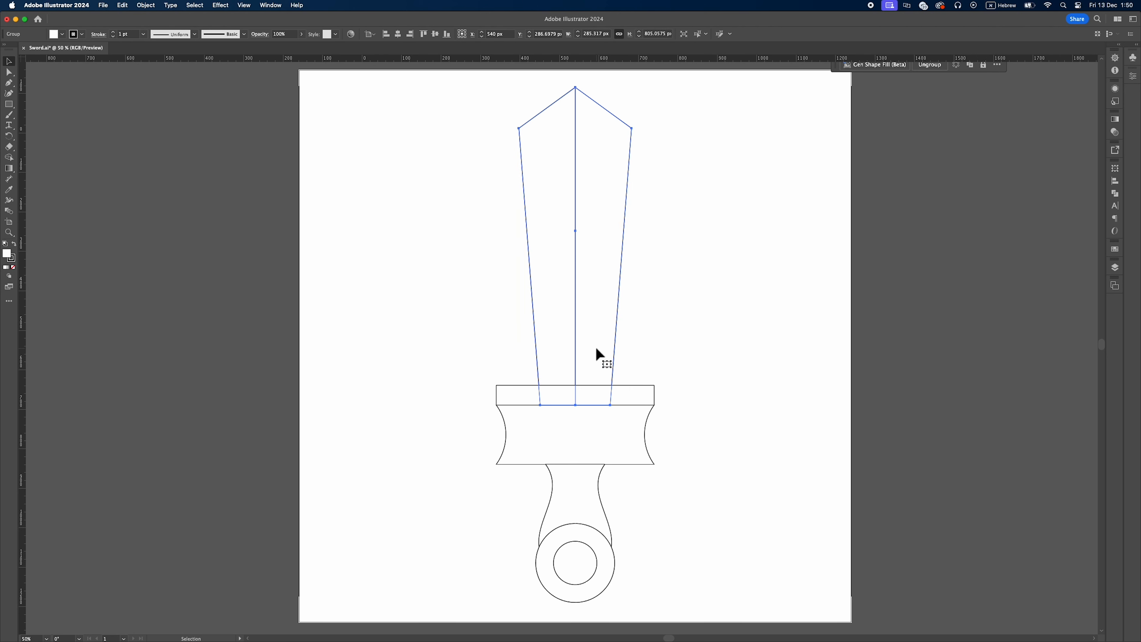
pyautogui.press('shift+super+]')
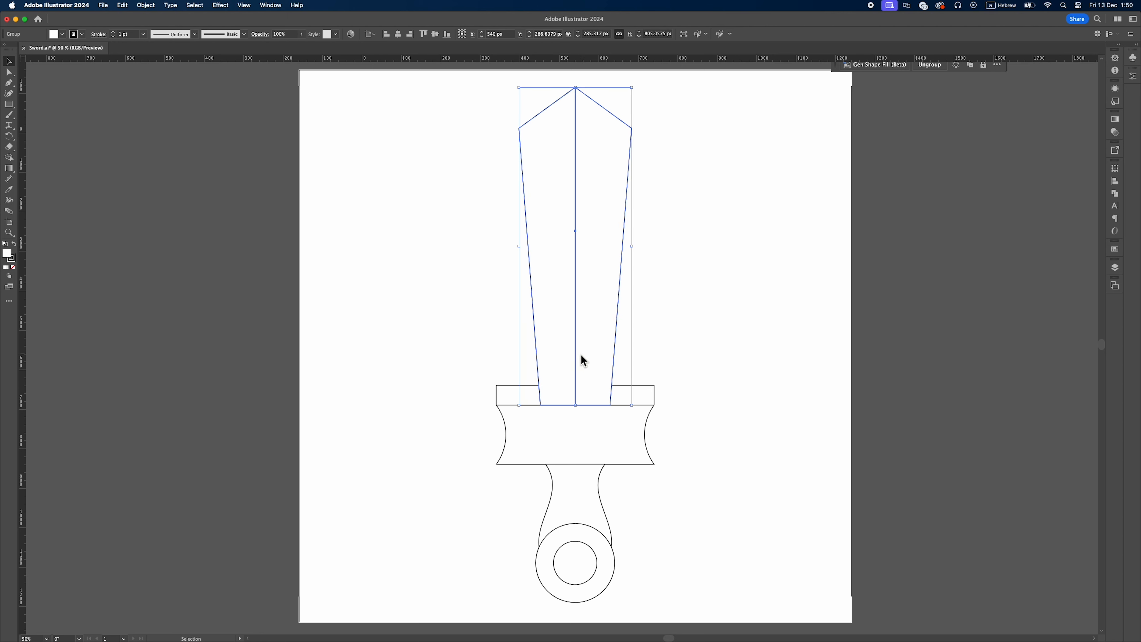
# Inside the blade group, raise the base anchor points of the blade and centre line by 20 px
pyautogui.doubleClick(575, 358)
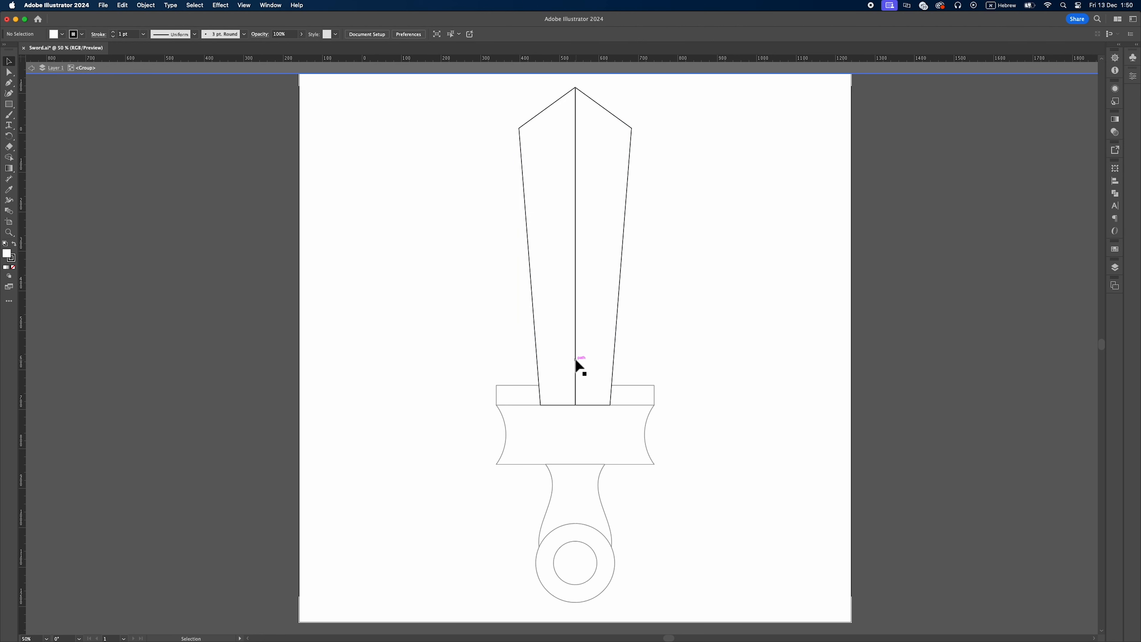
pyautogui.moveTo(648, 395); pyautogui.dragTo(462, 449)
pyautogui.hotkey('shift', 'Up')
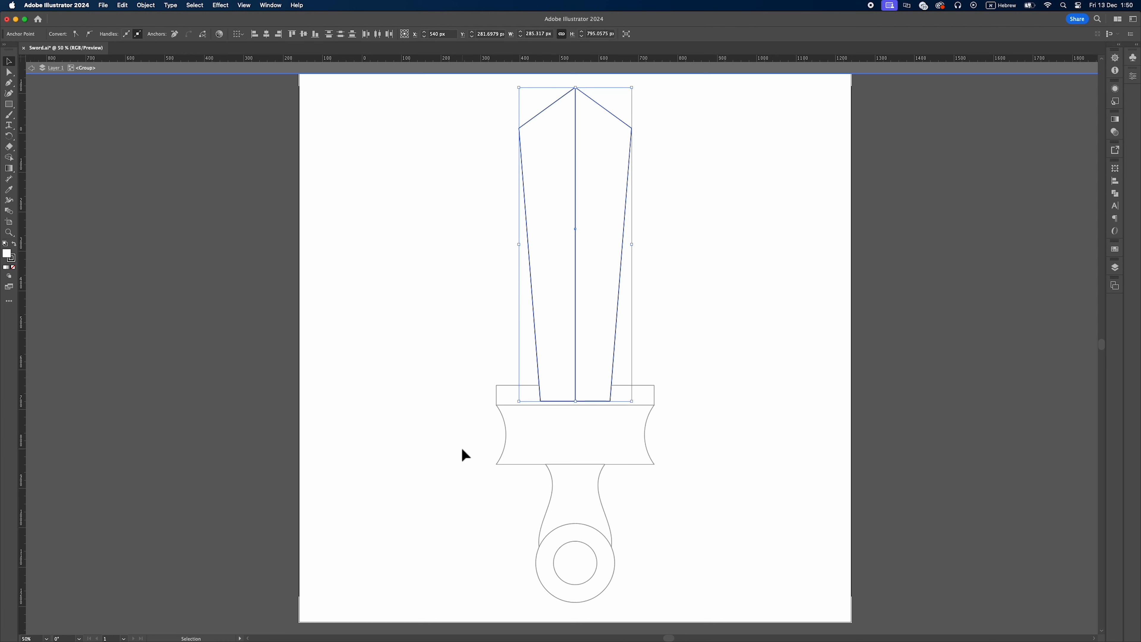
pyautogui.hotkey('shift', 'Up')
pyautogui.press('Escape')
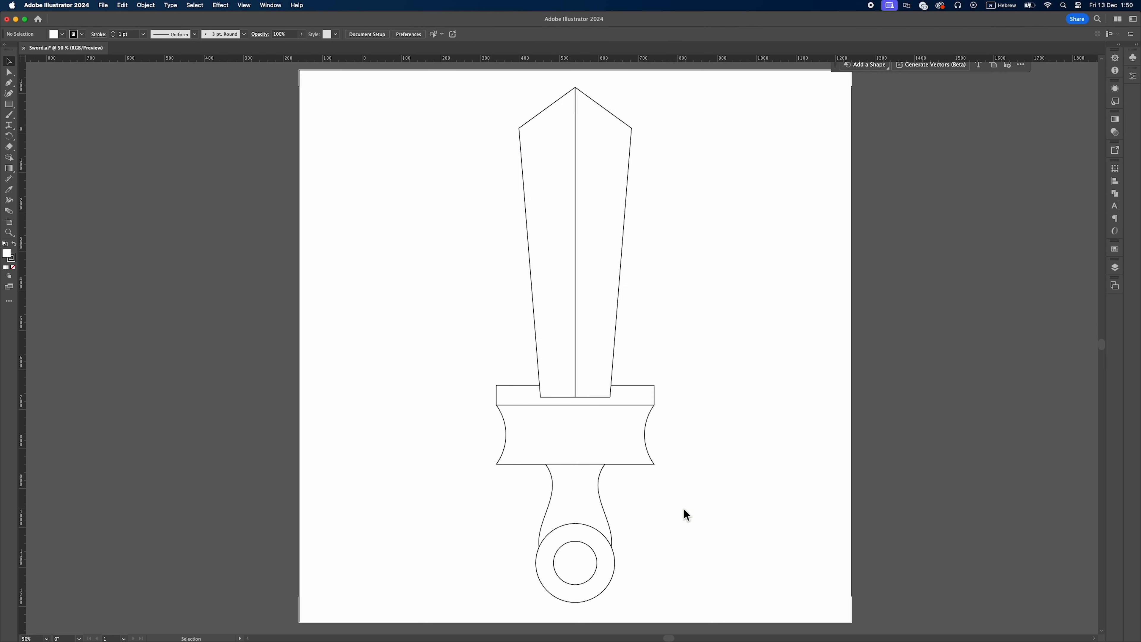
# Turn off the width and height proportion constraint for the thin guard rectangle
pyautogui.click(645, 390)
pyautogui.click(799, 33)
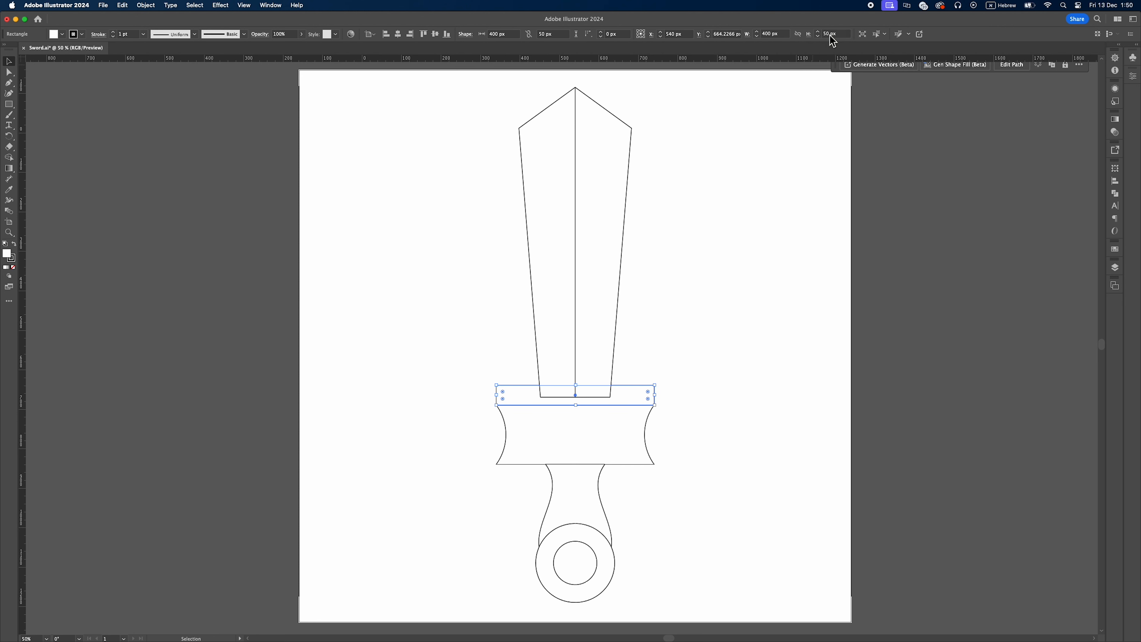
pyautogui.click(756, 228)
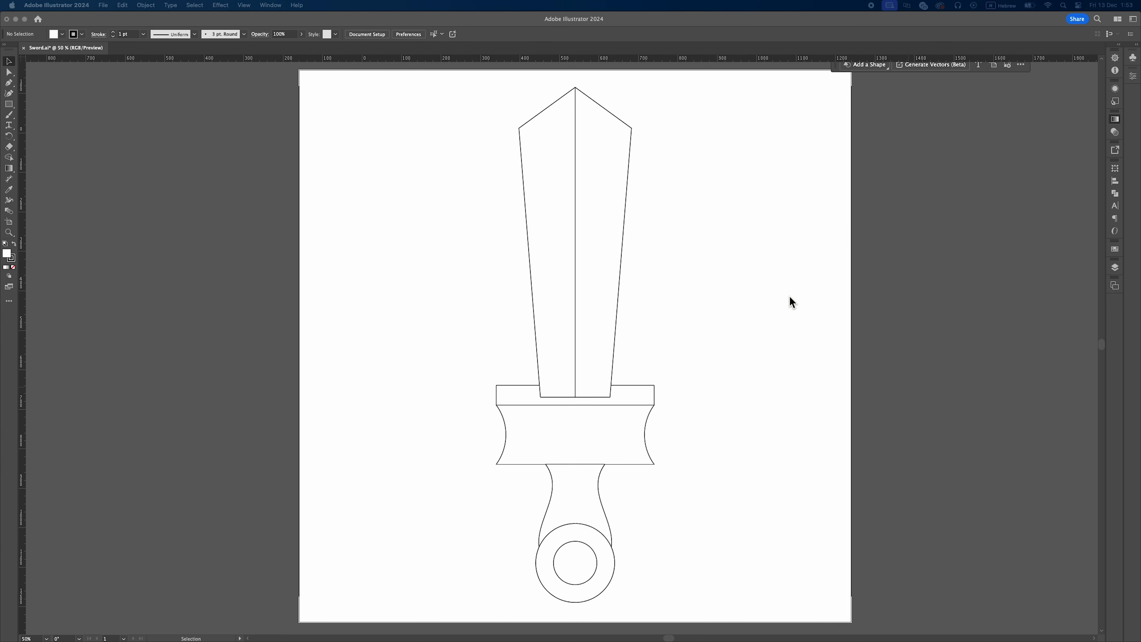
# Divide the blade into two halves along its centre line with the Pathfinder Divide operation inside the blade group
pyautogui.click(580, 281)
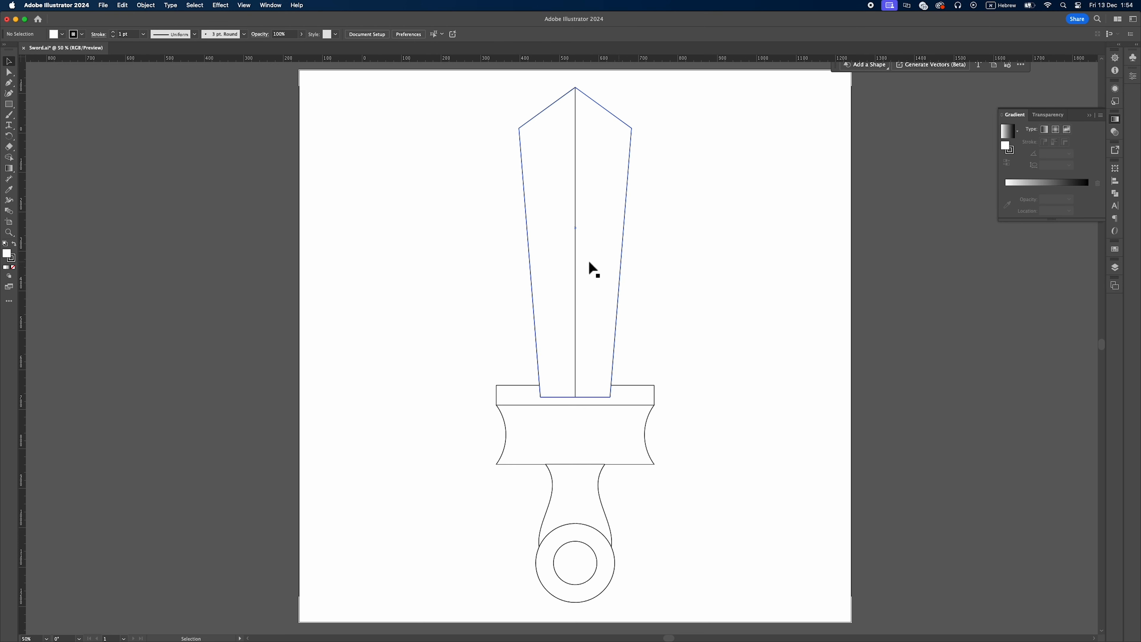
pyautogui.doubleClick(575, 265)
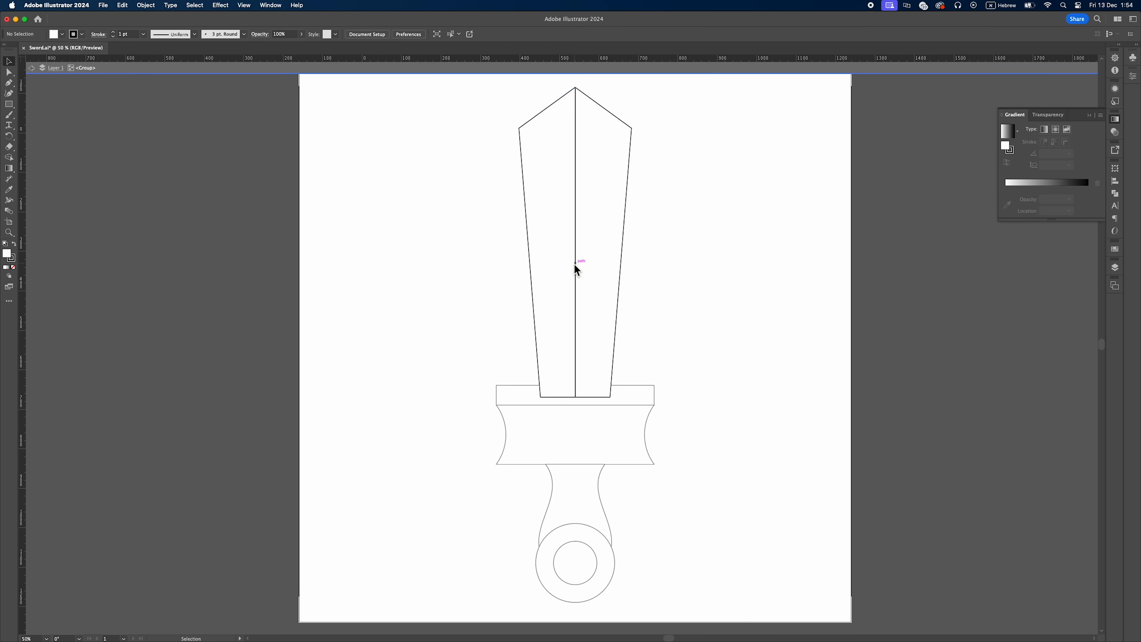
pyautogui.click(575, 263)
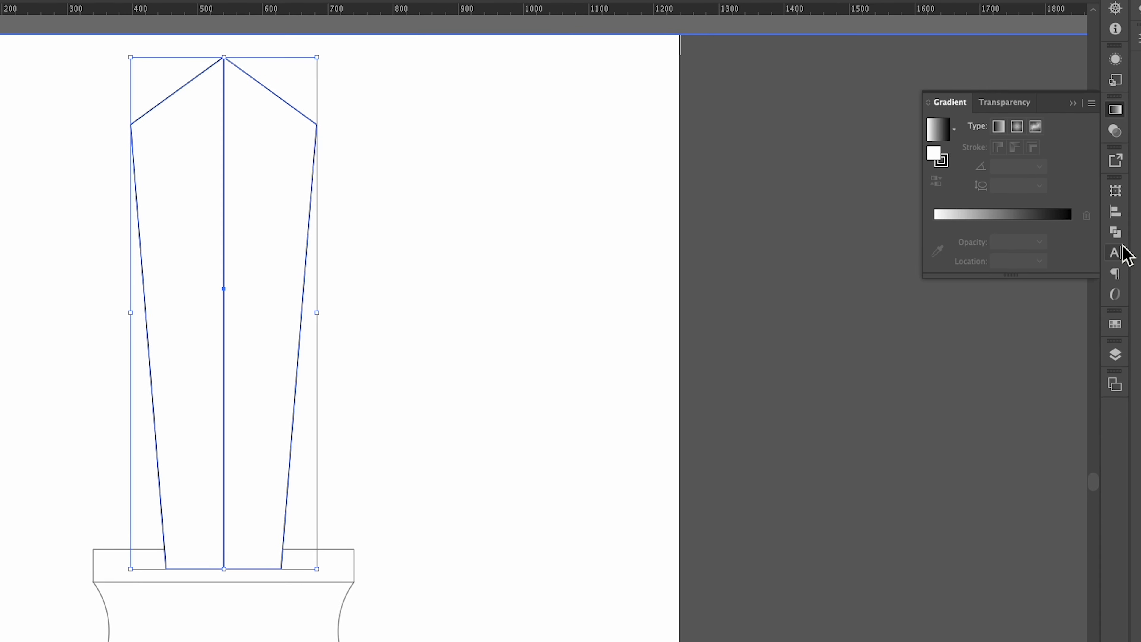
pyautogui.click(1114, 193)
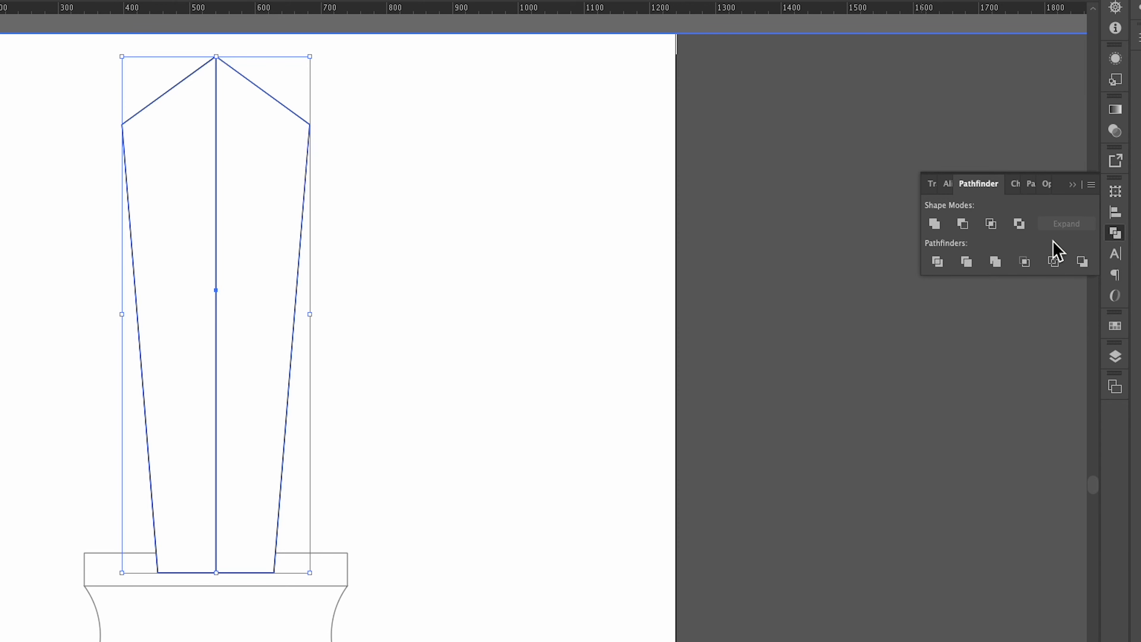
pyautogui.click(937, 263)
pyautogui.click(475, 309)
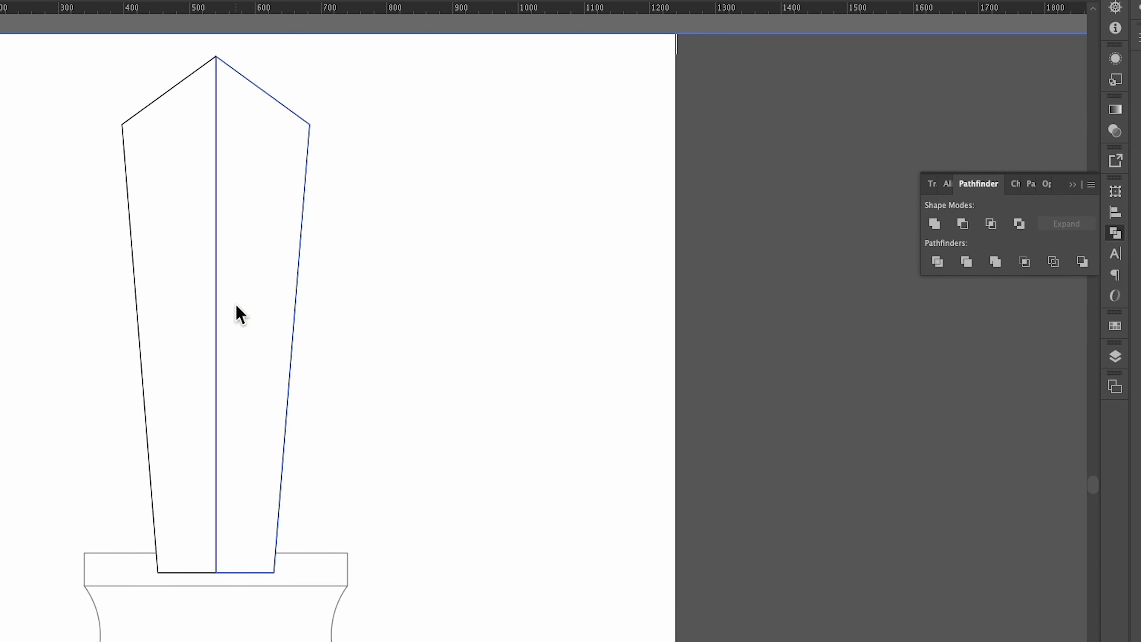
# Remove the stroke from both blade halves
pyautogui.moveTo(507, 245); pyautogui.dragTo(353, 295)
pyautogui.click(81, 34)
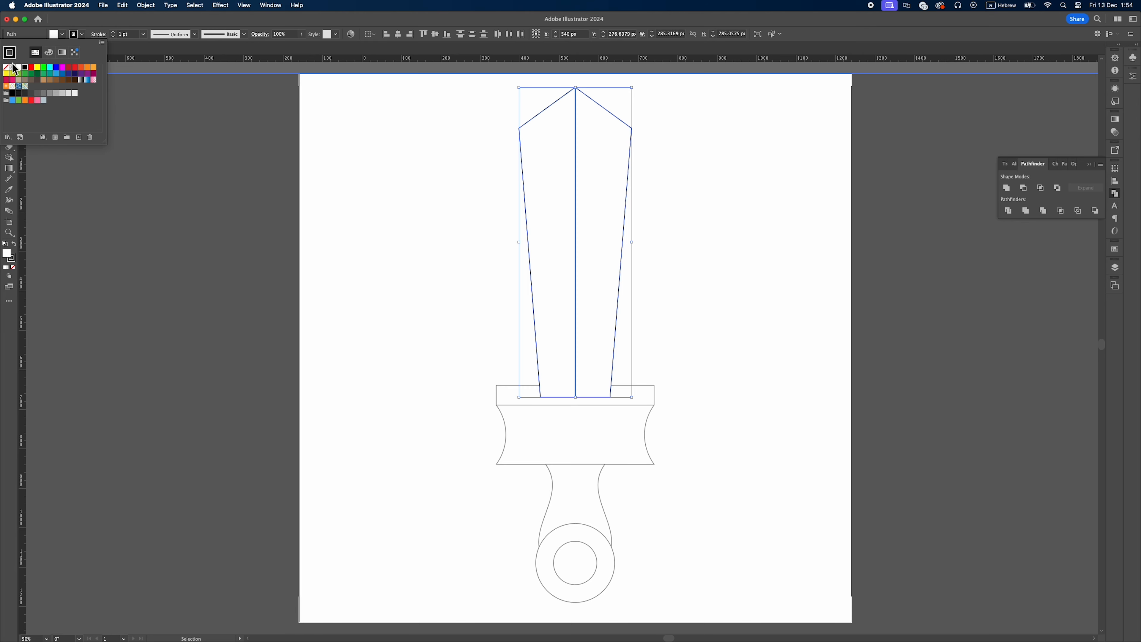
pyautogui.click(7, 67)
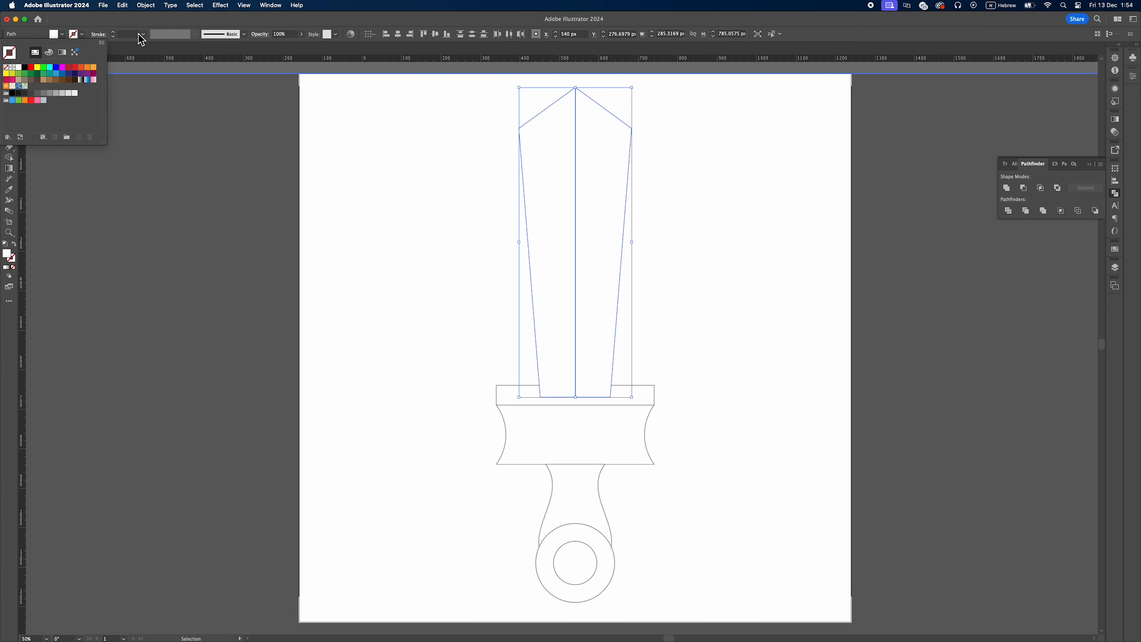
# Fill both blade halves with a linear gradient from light blue-grey to a darker grey-blue
pyautogui.click(1114, 119)
pyautogui.click(1031, 182)
pyautogui.doubleClick(1004, 188)
pyautogui.click(972, 219)
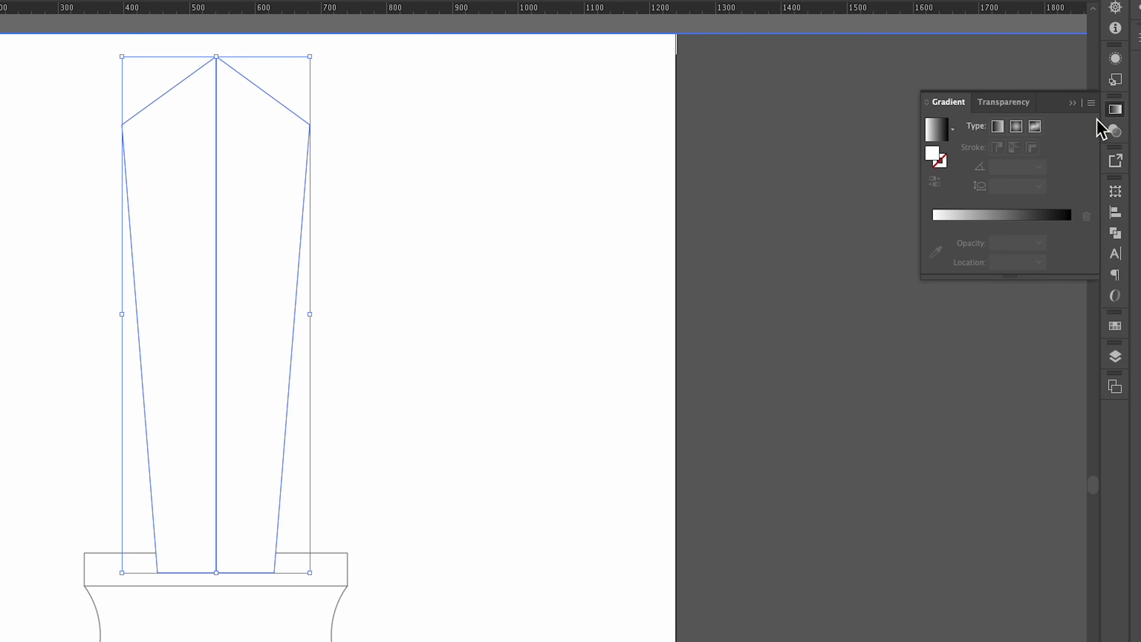
pyautogui.moveTo(946, 307); pyautogui.dragTo(969, 307)
pyautogui.moveTo(1029, 331); pyautogui.dragTo(984, 346)
pyautogui.doubleClick(1070, 224)
# Reverse the gradient on the blade's right half and set its stops to dark grey-blue and a more saturated blue
pyautogui.click(270, 303)
pyautogui.click(935, 182)
pyautogui.doubleClick(932, 242)
pyautogui.click(1069, 242)
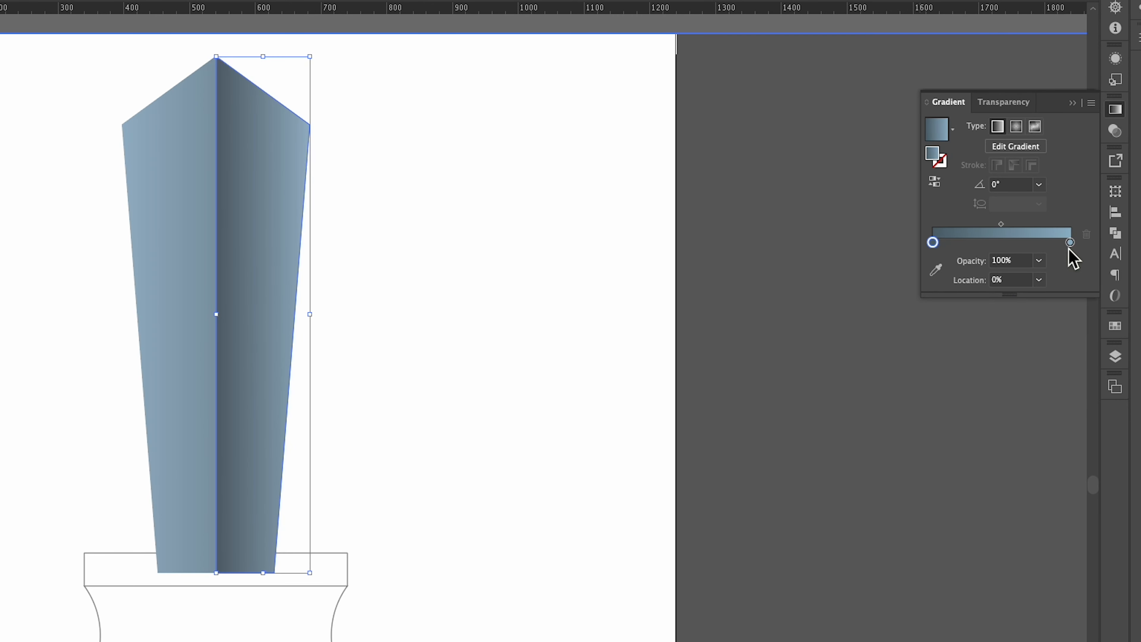
pyautogui.doubleClick(1070, 242)
pyautogui.moveTo(971, 321); pyautogui.dragTo(1007, 348)
pyautogui.click(541, 372)
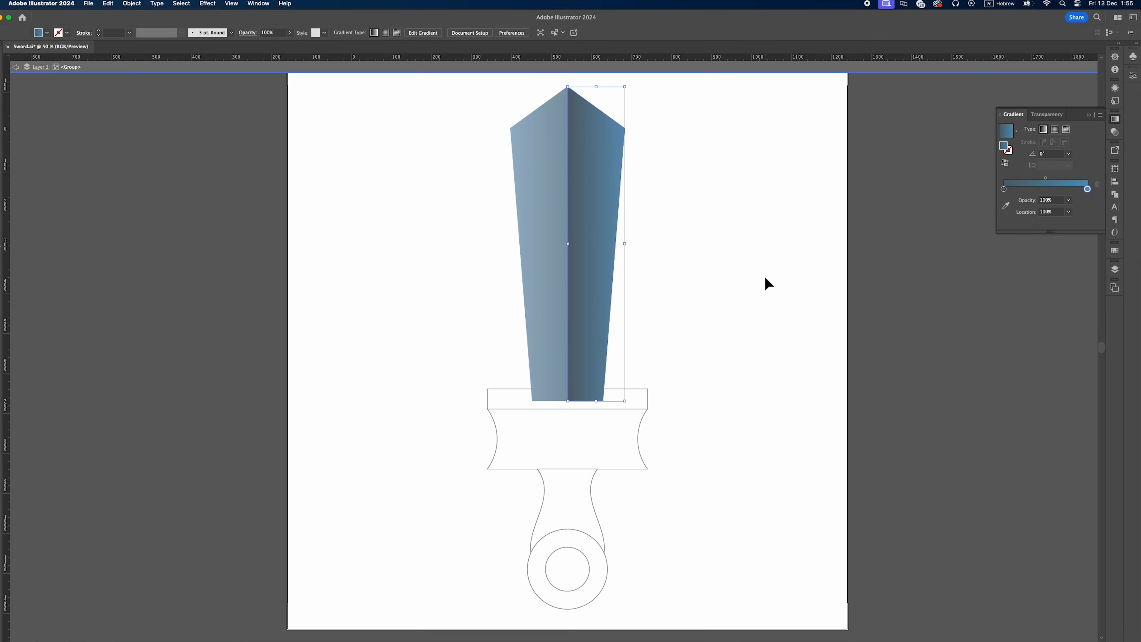
pyautogui.click(765, 277)
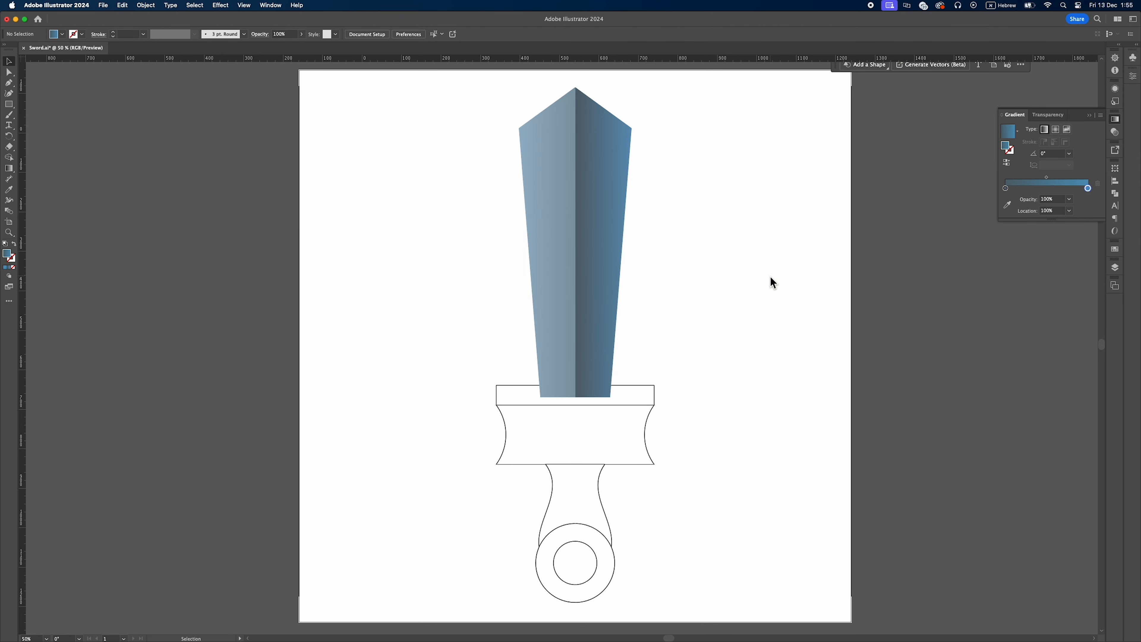
# Fill the thin guard rectangle with a dark brownish orange and remove its stroke
pyautogui.click(654, 399)
pyautogui.click(57, 35)
pyautogui.click(93, 67)
pyautogui.click(74, 34)
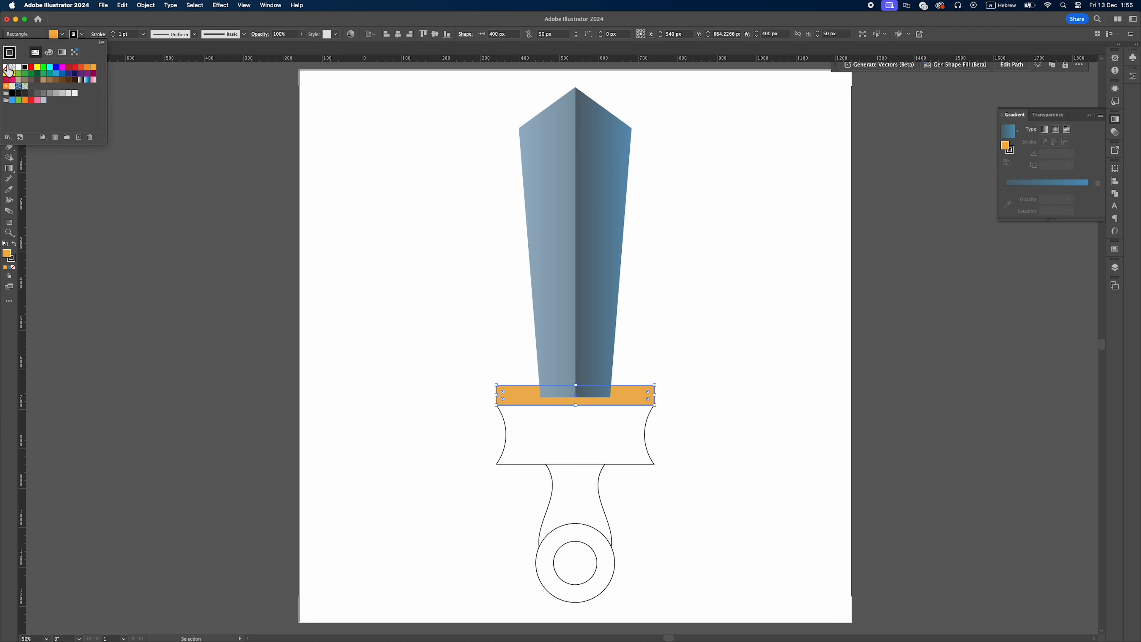
pyautogui.click(6, 67)
pyautogui.doubleClick(6, 254)
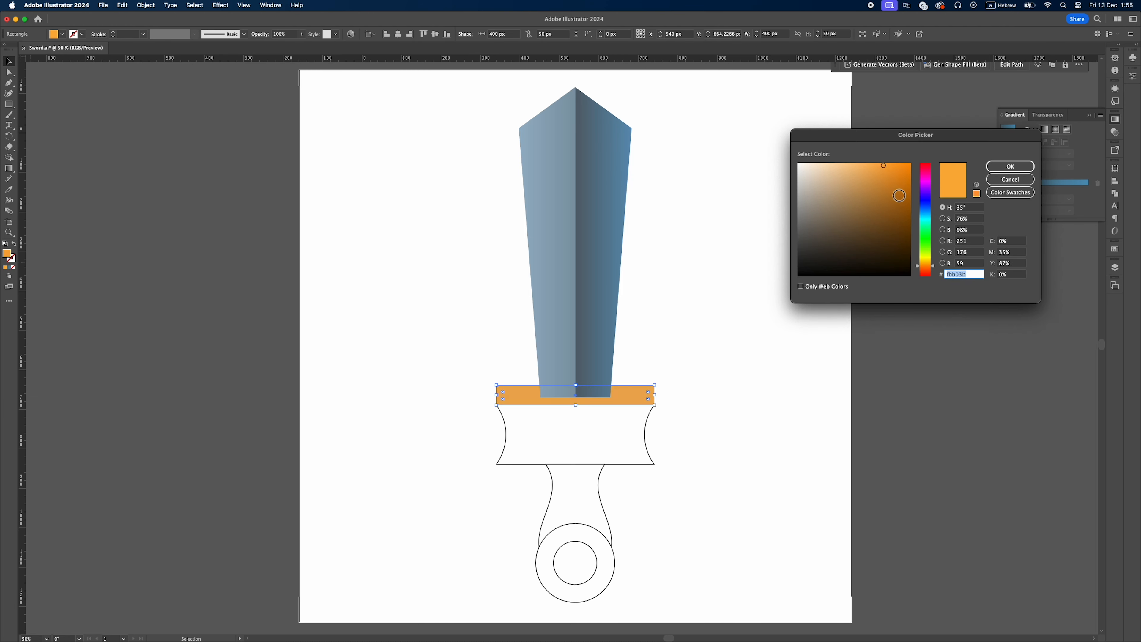
pyautogui.click(898, 184)
pyautogui.click(1010, 167)
# Remove the warped guard's stroke and fill it with a light yellow-orange
pyautogui.click(609, 442)
pyautogui.click(74, 34)
pyautogui.click(6, 67)
pyautogui.doubleClick(6, 253)
pyautogui.click(876, 167)
pyautogui.moveTo(925, 268); pyautogui.dragTo(926, 265)
pyautogui.click(1010, 168)
# With the Eyedropper, copy the thin rectangle's orange to the outer pommel circle and the warped guard's yellow to the inner circle
pyautogui.click(611, 577)
pyautogui.press('i')
pyautogui.click(629, 396)
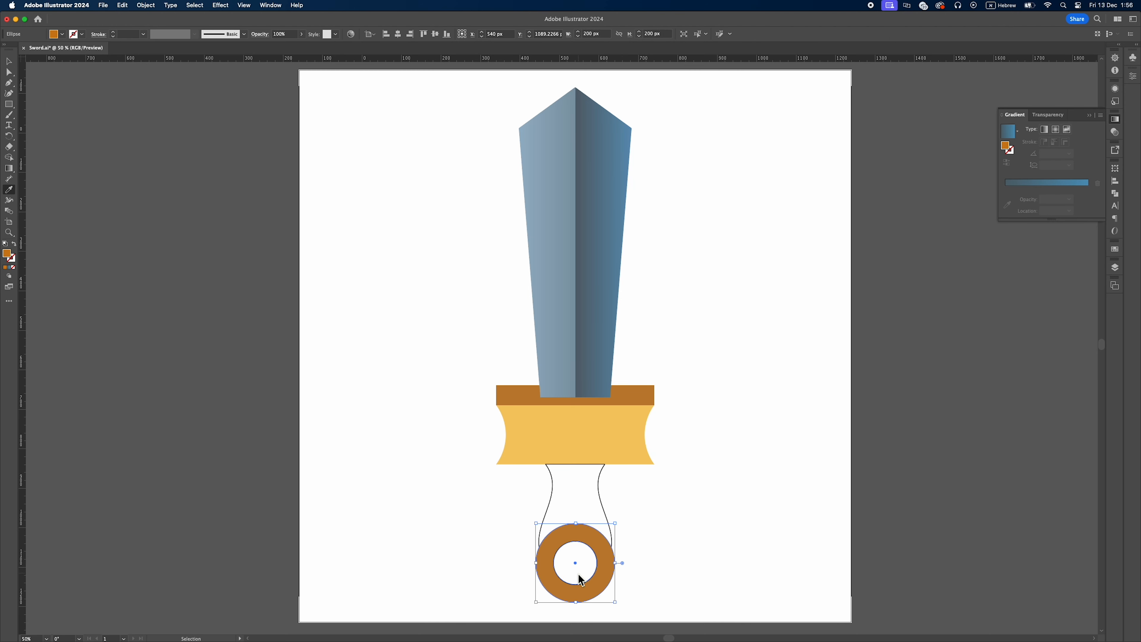
pyautogui.keyDown('super'); pyautogui.click(578, 575); pyautogui.keyUp('super')
pyautogui.click(584, 442)
# Remove the handle's stroke and fill it with a solid dark red
pyautogui.keyDown('super'); pyautogui.click(587, 493); pyautogui.keyUp('super')
pyautogui.click(74, 35)
pyautogui.click(6, 67)
pyautogui.doubleClick(7, 253)
pyautogui.click(926, 269)
pyautogui.click(903, 217)
pyautogui.click(926, 273)
pyautogui.click(903, 202)
pyautogui.click(1010, 167)
pyautogui.press('v')
pyautogui.click(743, 485)
# Apply a linear gradient to the handle and set its first colour stop to b23619
pyautogui.click(582, 492)
pyautogui.doubleClick(7, 253)
pyautogui.click(1010, 167)
pyautogui.click(1038, 183)
pyautogui.doubleClick(1005, 198)
pyautogui.doubleClick(1063, 277)
pyautogui.write('b23619')
pyautogui.press('Return')
# Set the handle gradient's end stop to b23619 and lower its brightness to a dark red
pyautogui.doubleClick(1087, 200)
pyautogui.doubleClick(1069, 277)
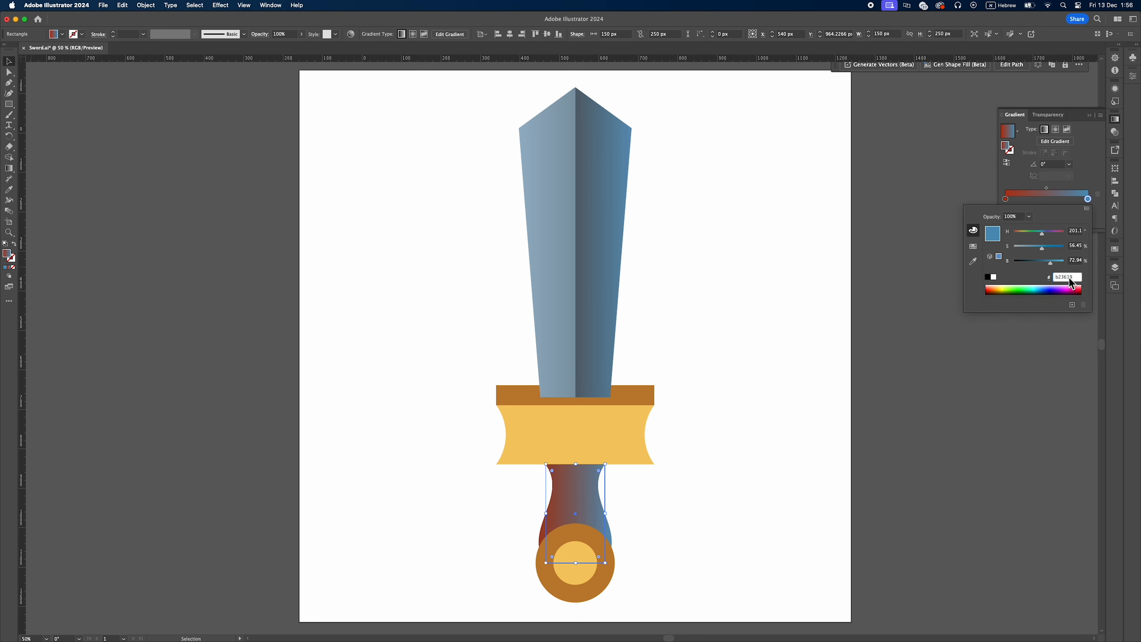
pyautogui.write('b23619')
pyautogui.press('Return')
pyautogui.doubleClick(1087, 200)
pyautogui.moveTo(1048, 263); pyautogui.dragTo(1031, 263)
# Set the handle gradient's angle to 90°
pyautogui.doubleClick(1042, 165)
pyautogui.write('90')
pyautogui.press('Return')
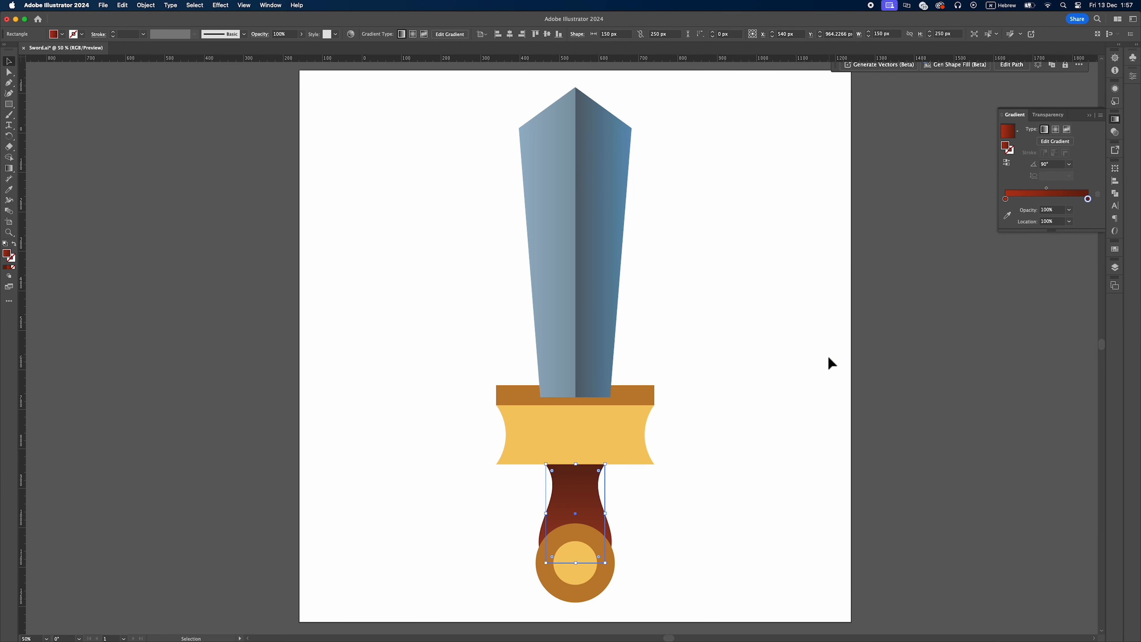
pyautogui.click(786, 360)
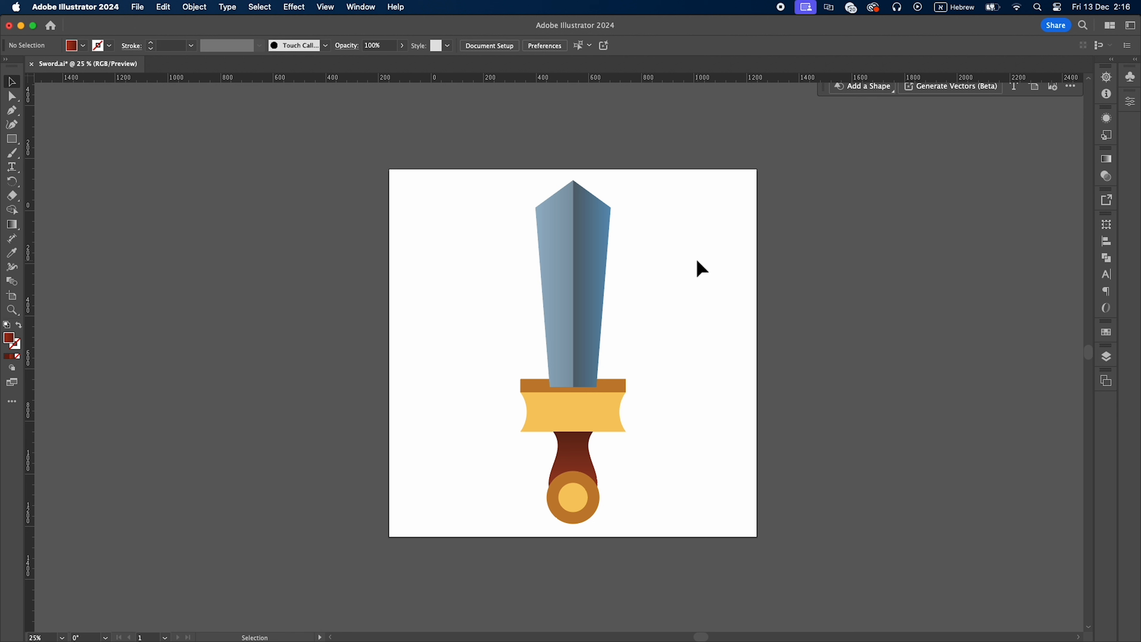
# Move the blade's two shoulder anchor points straight down to make the pointed tip longer and sharper
pyautogui.press('a')
pyautogui.moveTo(658, 190); pyautogui.dragTo(545, 220)
pyautogui.hotkey('shift', 'Down')
pyautogui.hotkey('shift', 'Down')
pyautogui.hotkey('shift', 'Down')
pyautogui.hotkey('shift', 'Down')
pyautogui.hotkey('shift', 'Down')
pyautogui.hotkey('shift', 'Down')
pyautogui.hotkey('shift', 'Down')
pyautogui.hotkey('shift', 'Down')
pyautogui.hotkey('shift', 'Down')
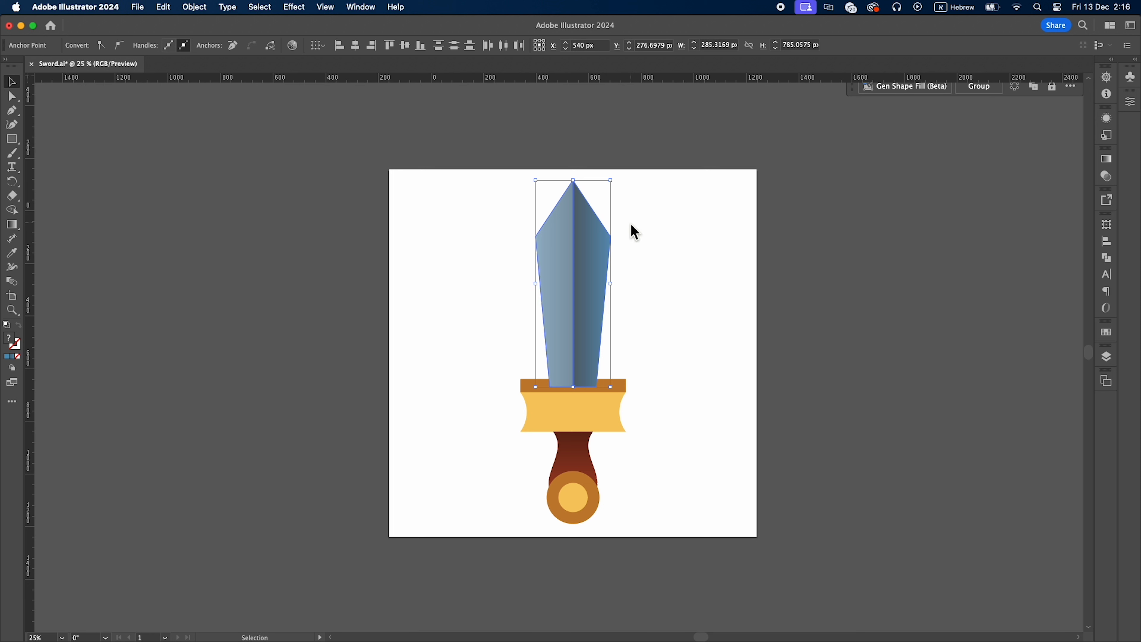
pyautogui.click(633, 231)
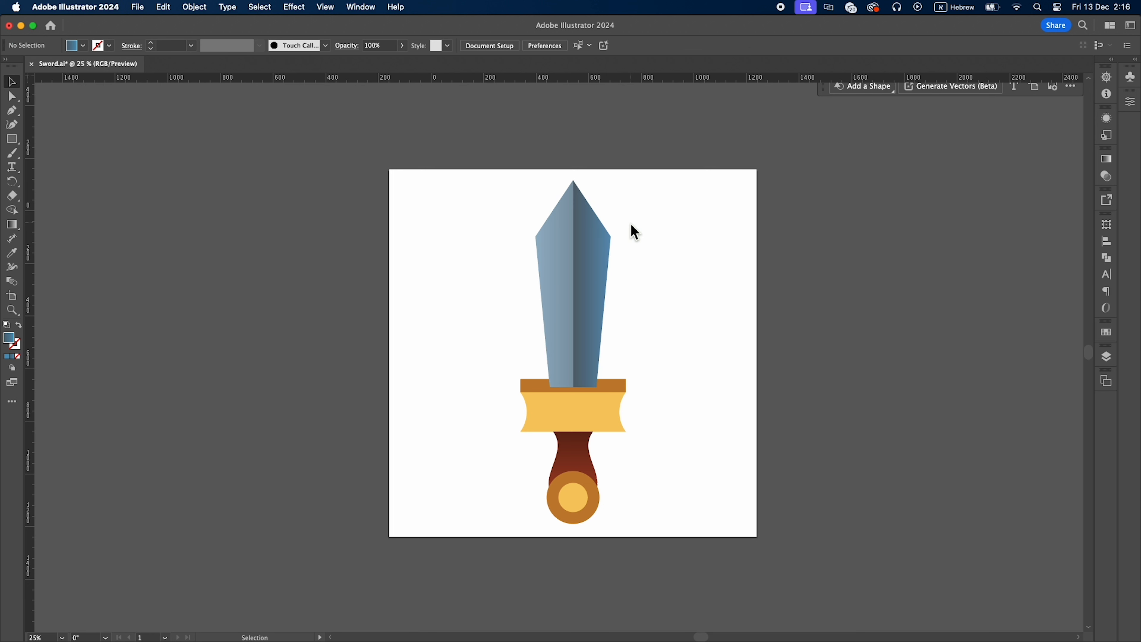
# Recolor the blade's left half to a much lighter blue by raising its brightness
pyautogui.click(567, 255)
pyautogui.click(416, 62)
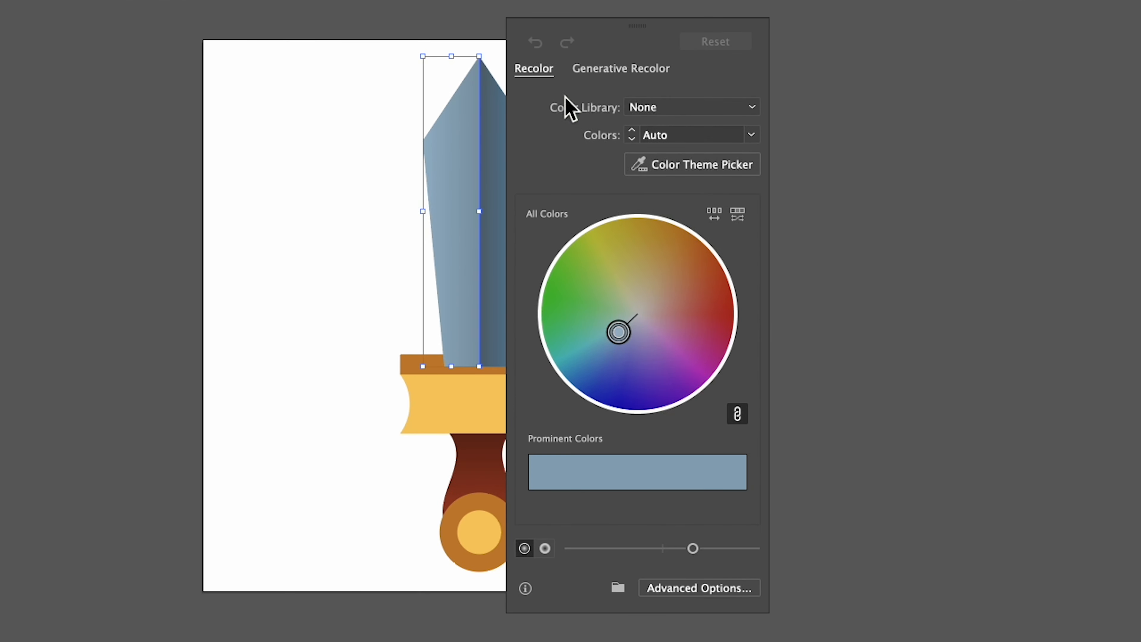
pyautogui.click(731, 548)
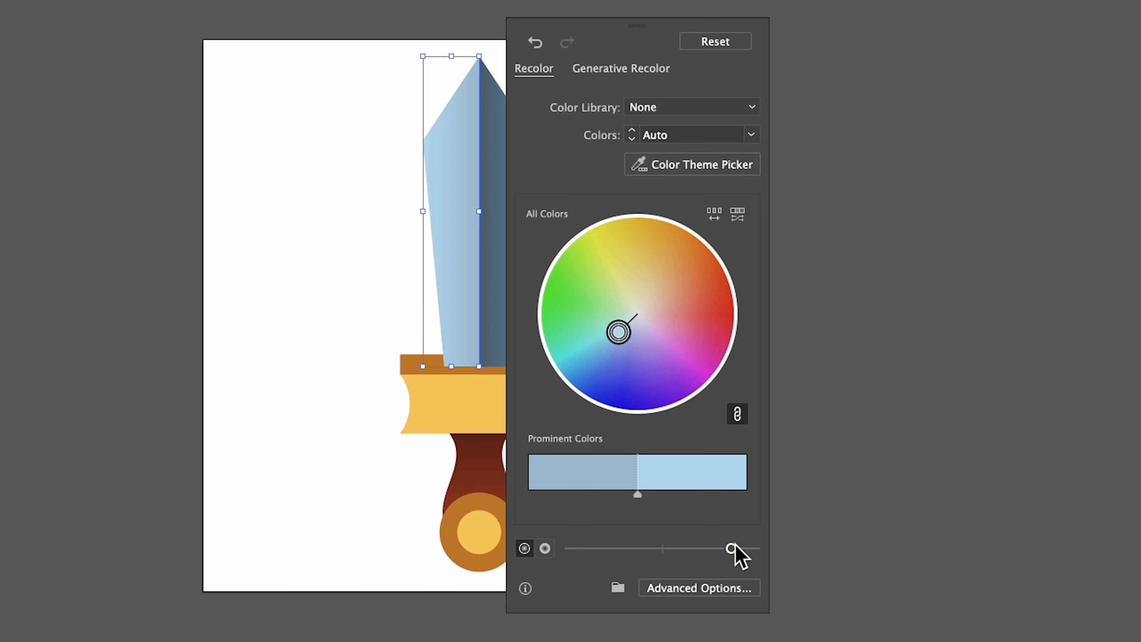
pyautogui.click(742, 548)
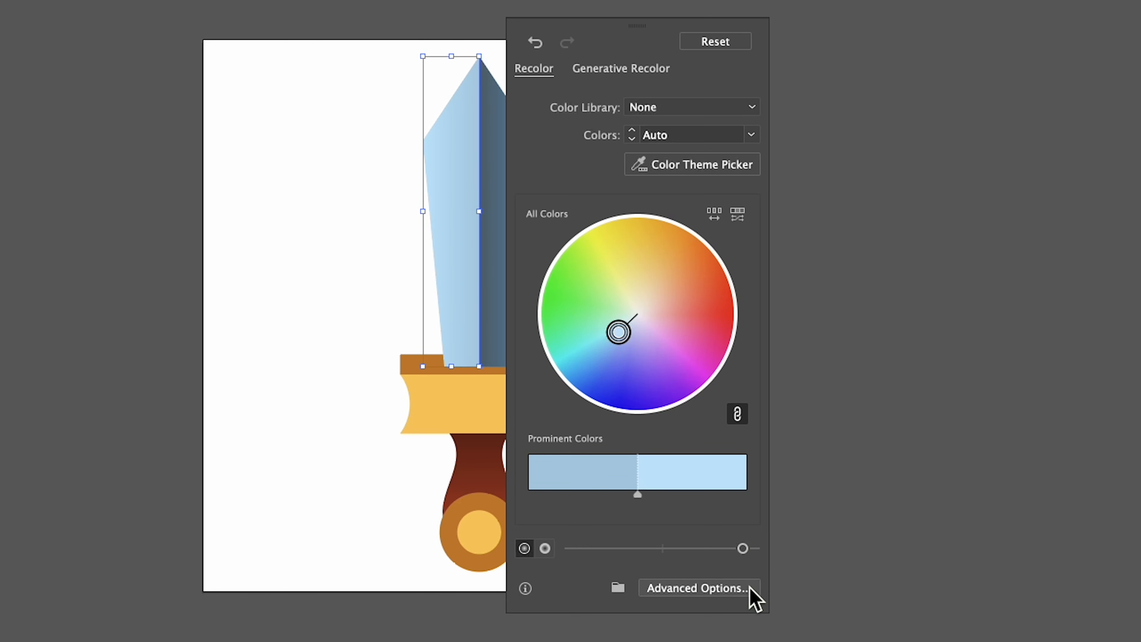
# Recolor the blade's right half to a lighter blue by raising its brightness
pyautogui.click(820, 400)
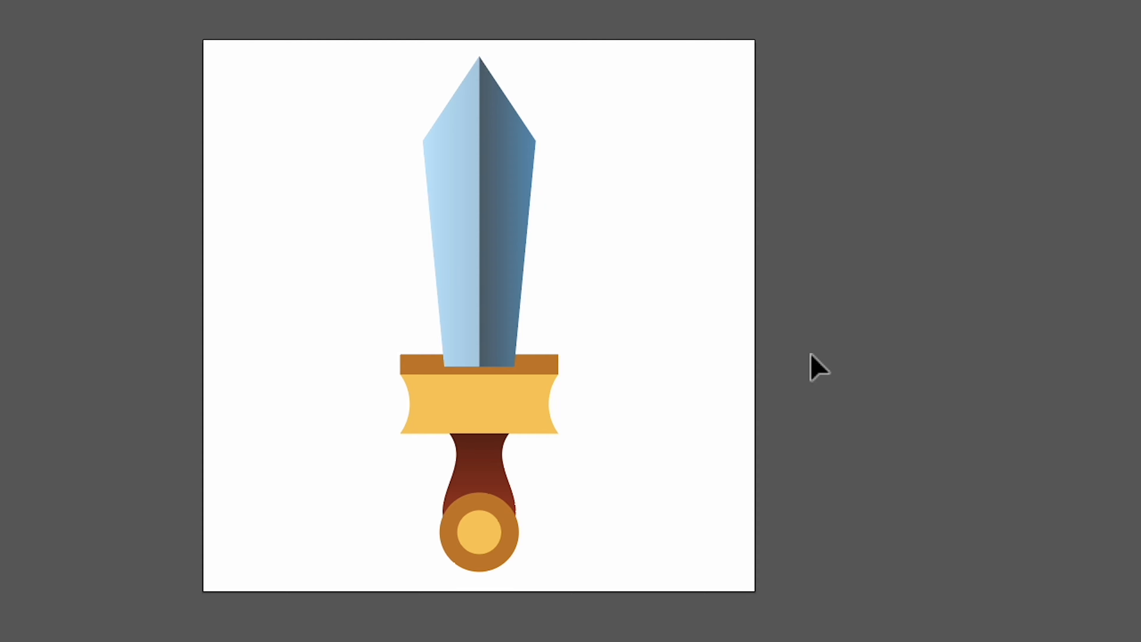
pyautogui.click(509, 236)
pyautogui.click(410, 68)
pyautogui.click(753, 549)
pyautogui.moveTo(753, 548); pyautogui.dragTo(769, 548)
pyautogui.click(860, 378)
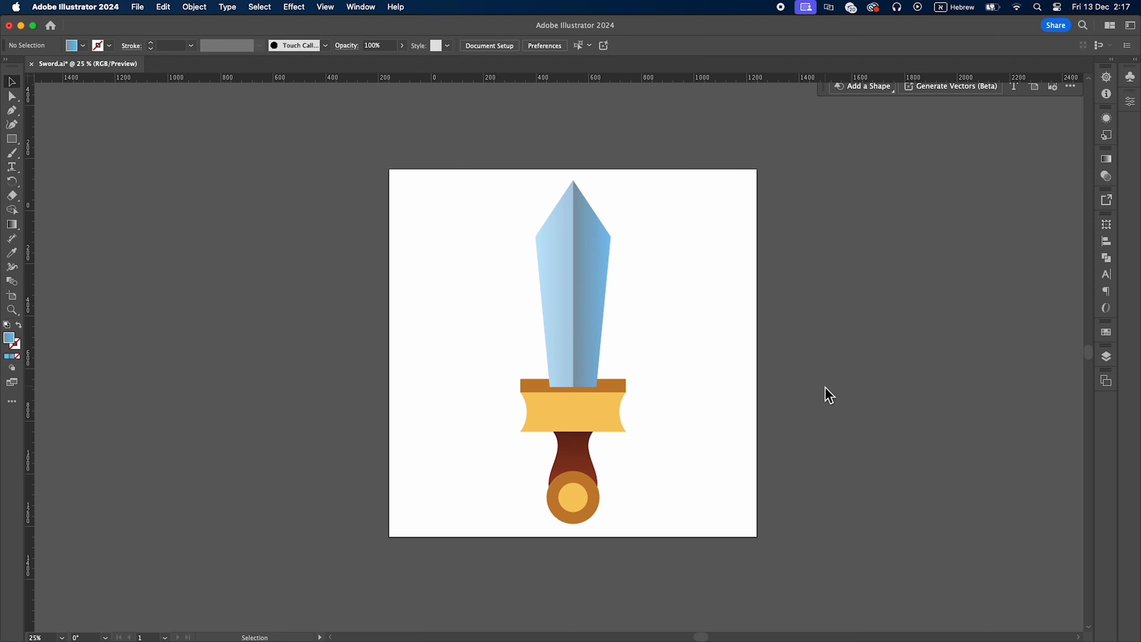
# Replace the handle's gradient with a solid reddish-brown fill and save the document
pyautogui.click(580, 461)
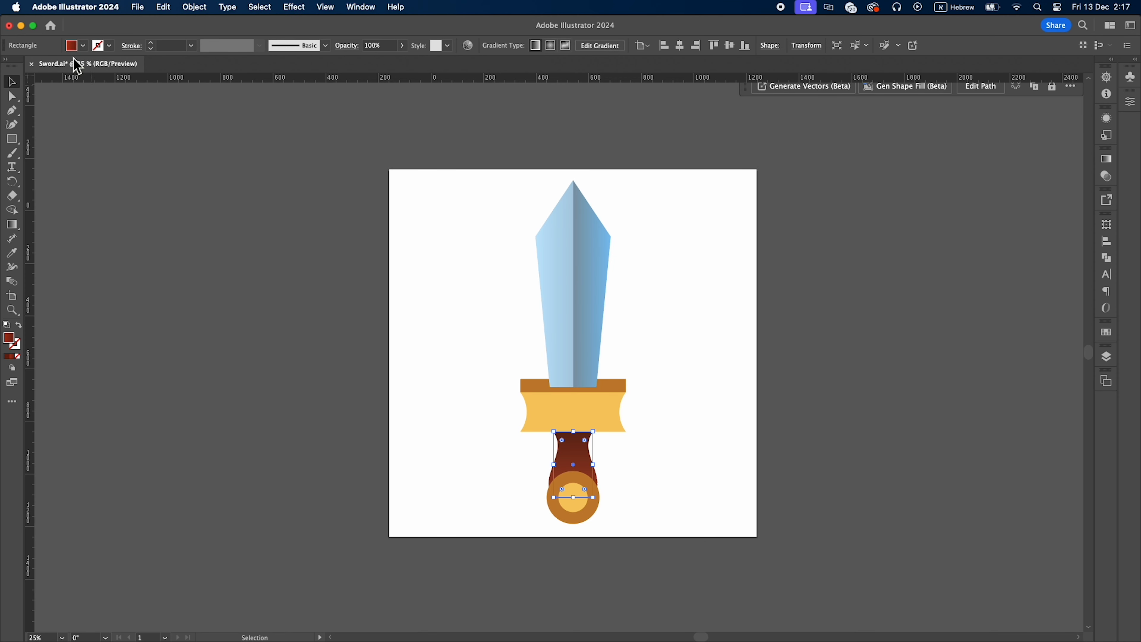
pyautogui.click(74, 46)
pyautogui.click(92, 108)
pyautogui.doubleClick(10, 339)
pyautogui.click(581, 401)
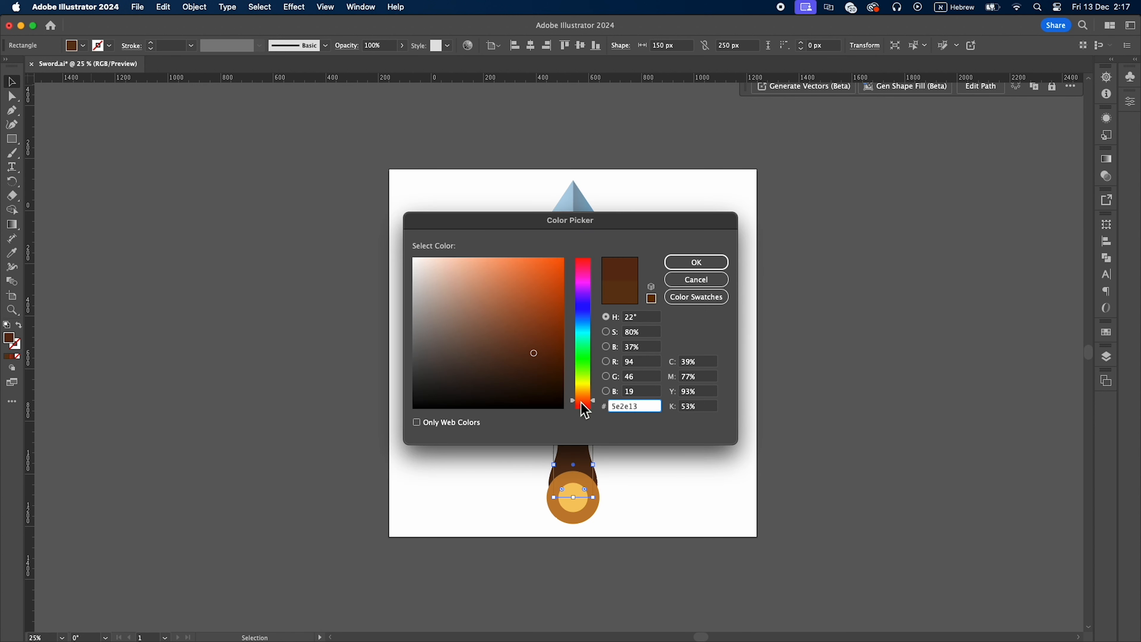
pyautogui.click(553, 337)
pyautogui.press('Return')
pyautogui.click(691, 399)
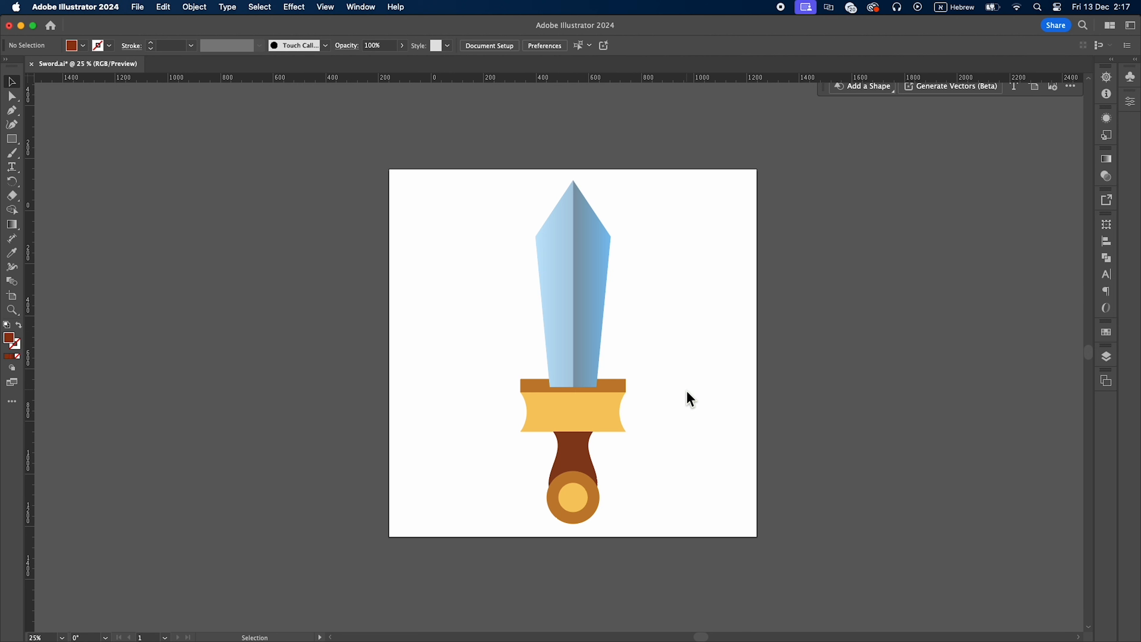
pyautogui.press('super+s')
# Copy the whole sword into the gray Photoshop document as a Smart Object, rotated about 45° clockwise
pyautogui.moveTo(713, 178); pyautogui.dragTo(471, 528)
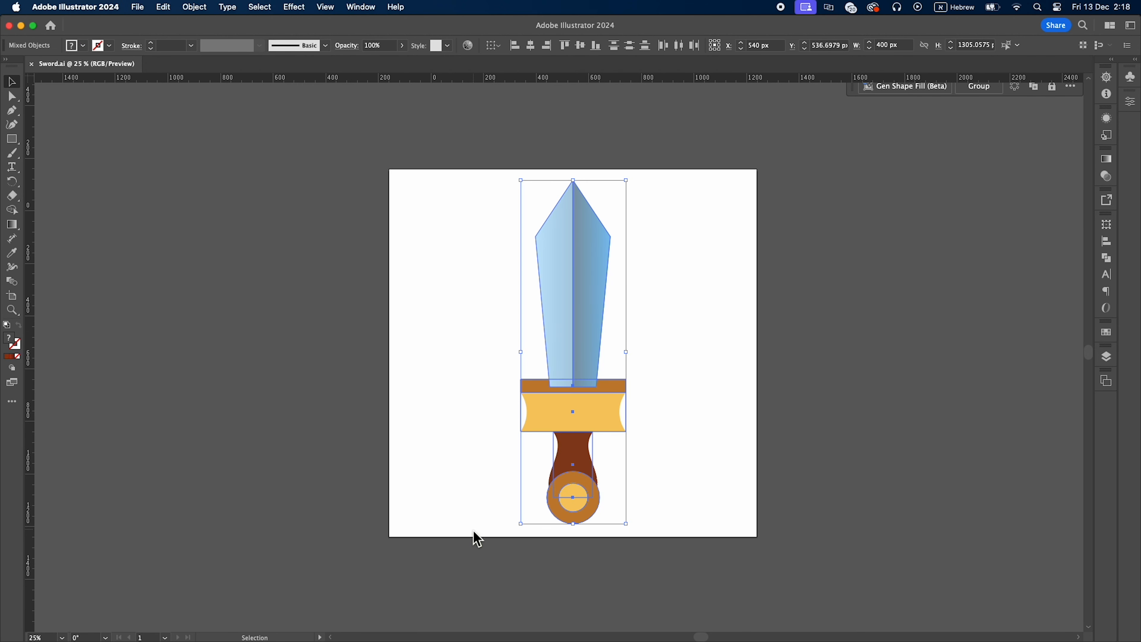
pyautogui.click(579, 607)
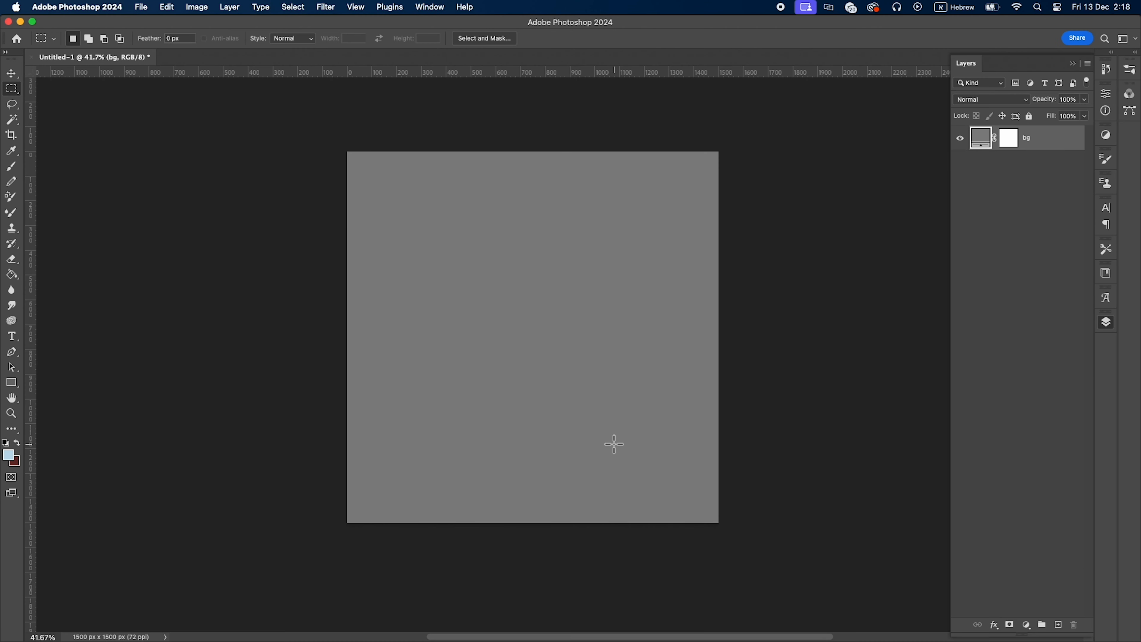
pyautogui.click(11, 74)
pyautogui.click(863, 395)
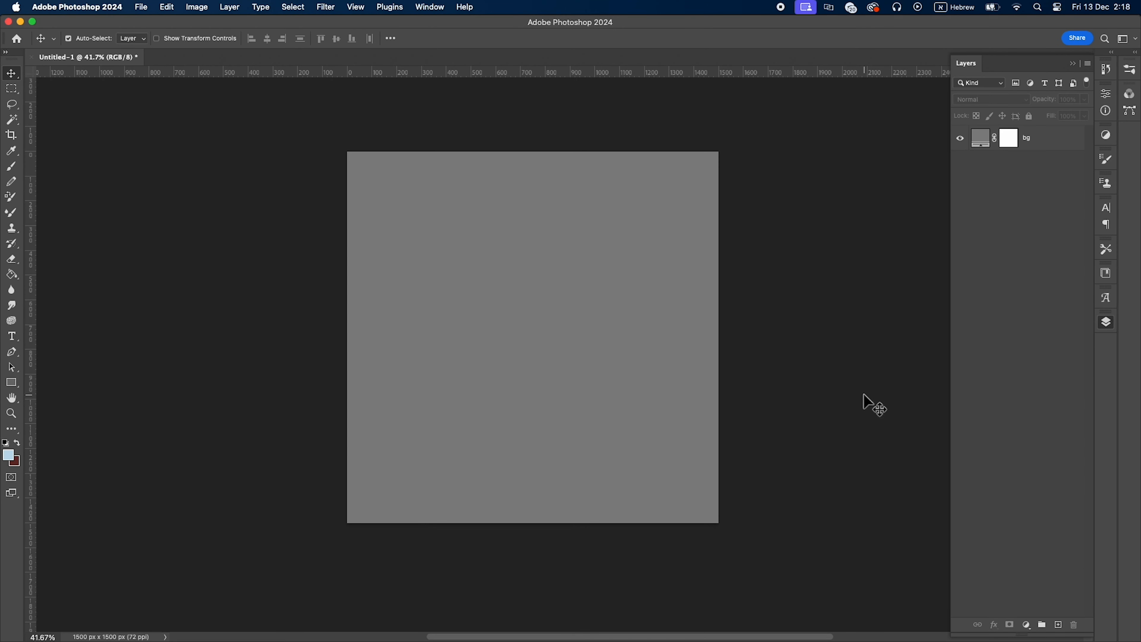
pyautogui.press('super+v')
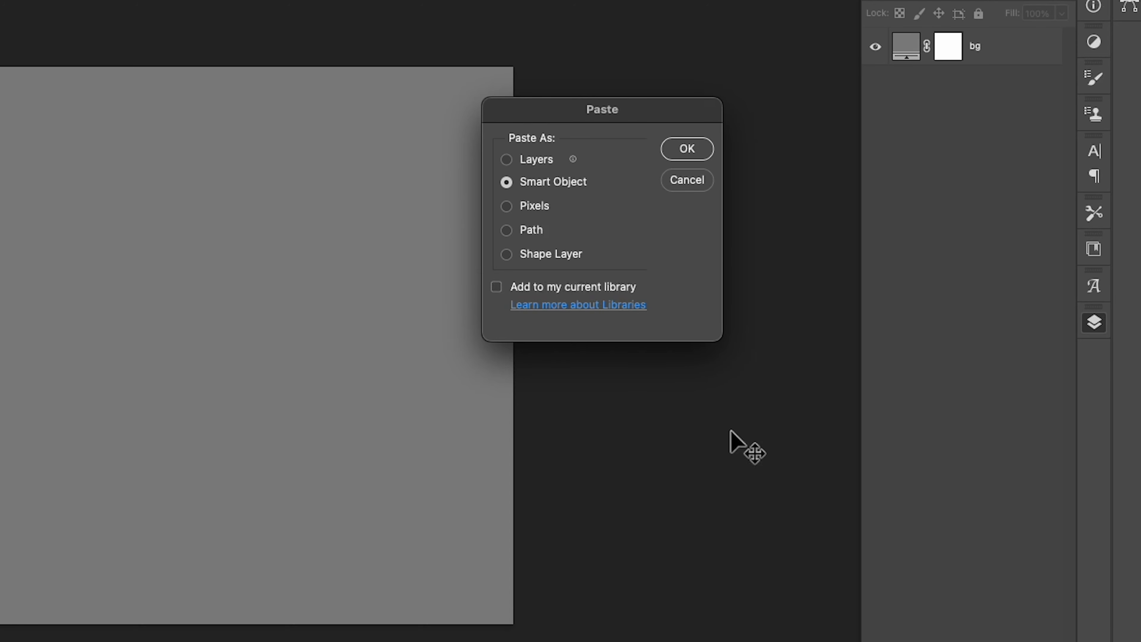
pyautogui.press('Return')
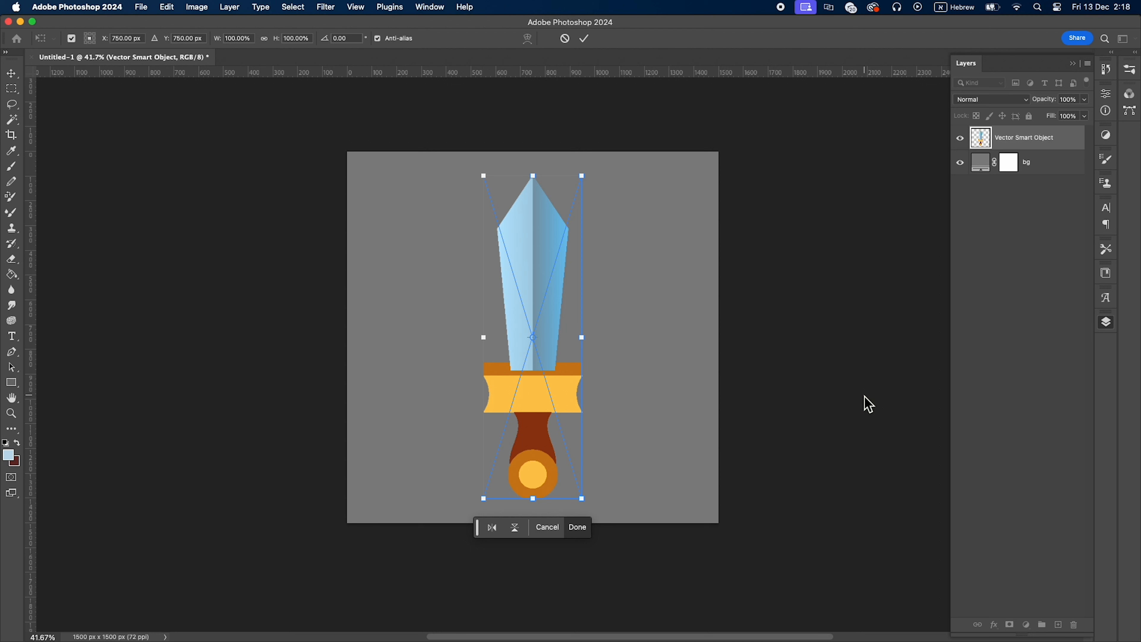
pyautogui.moveTo(602, 158); pyautogui.dragTo(689, 259)
pyautogui.press('Return')
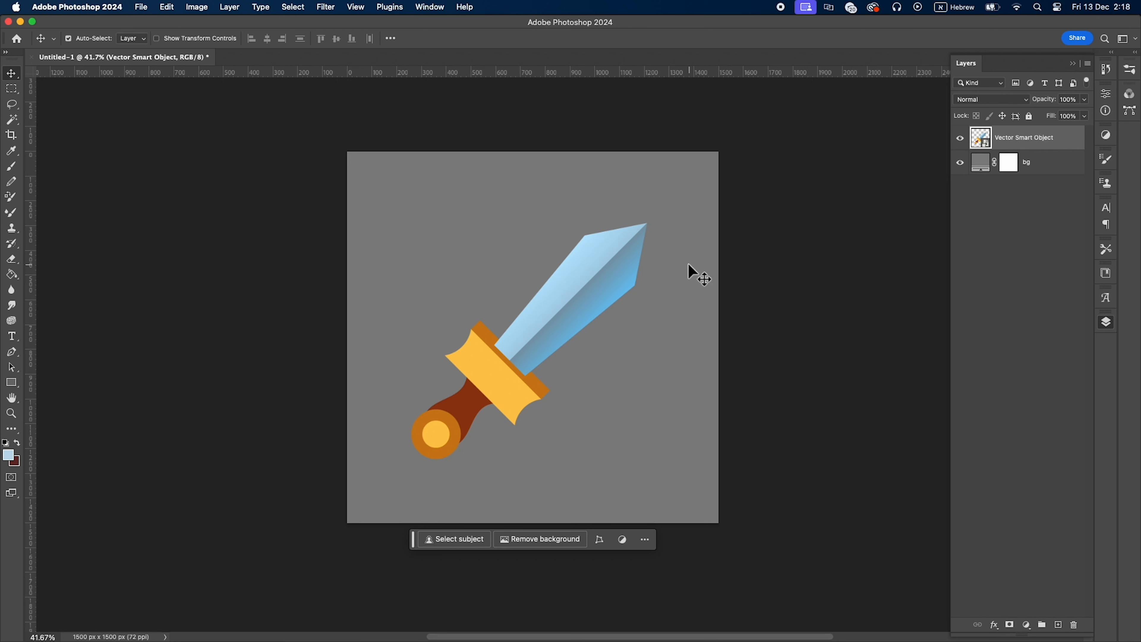
# Duplicate the sword layer, flip the copy horizontally and move it right so the two blades cross
pyautogui.press('super+j')
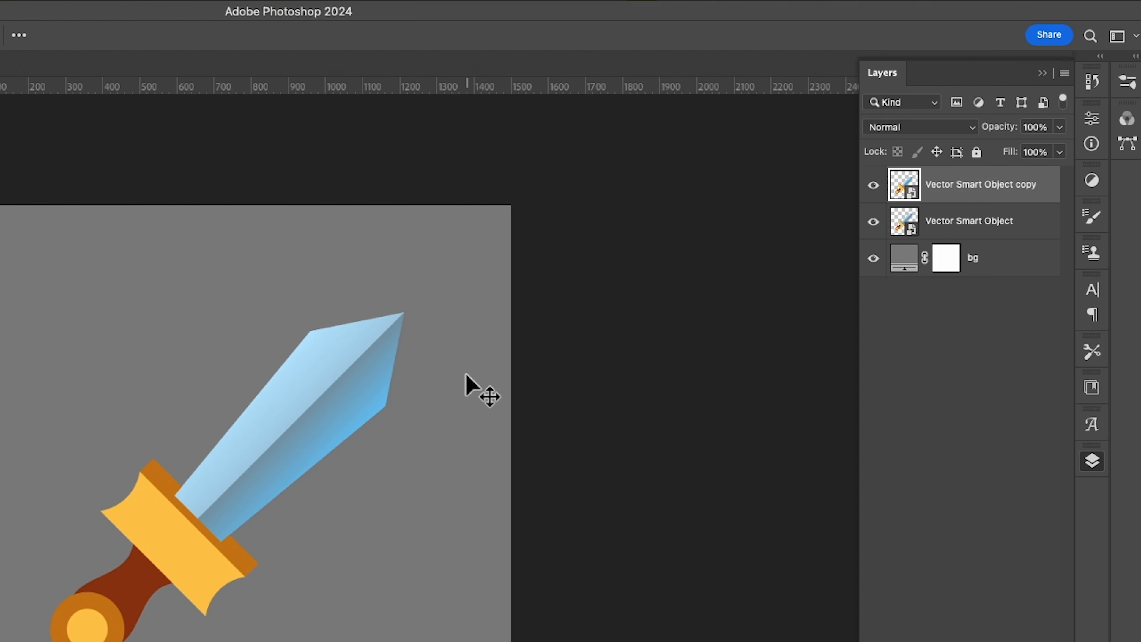
pyautogui.hotkey('ctrl', 't')
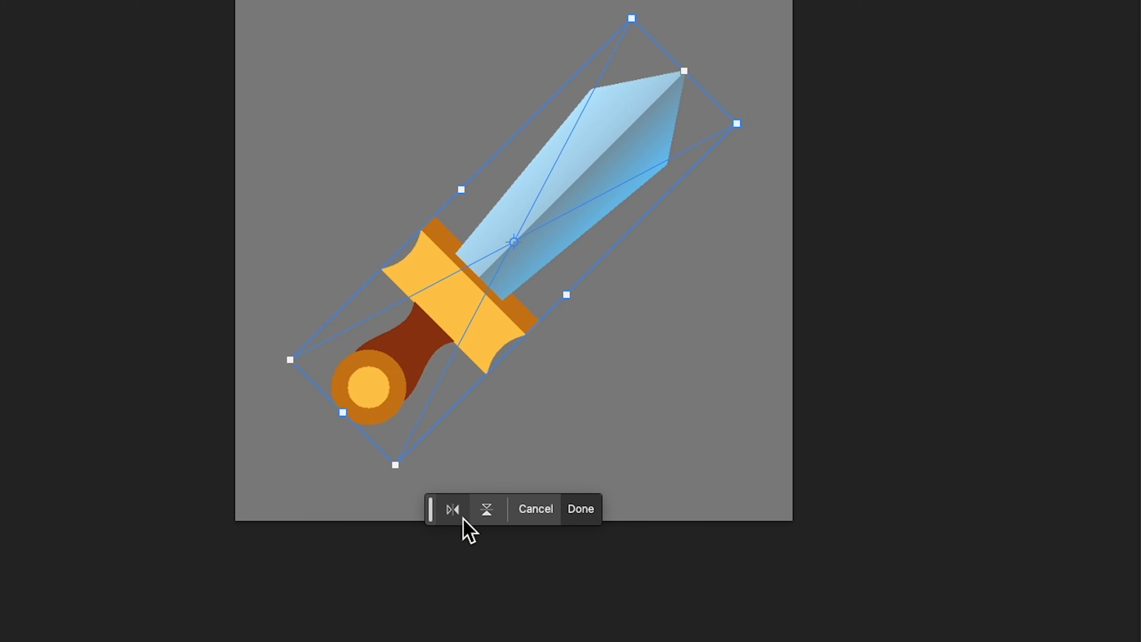
pyautogui.click(463, 519)
pyautogui.press('Return')
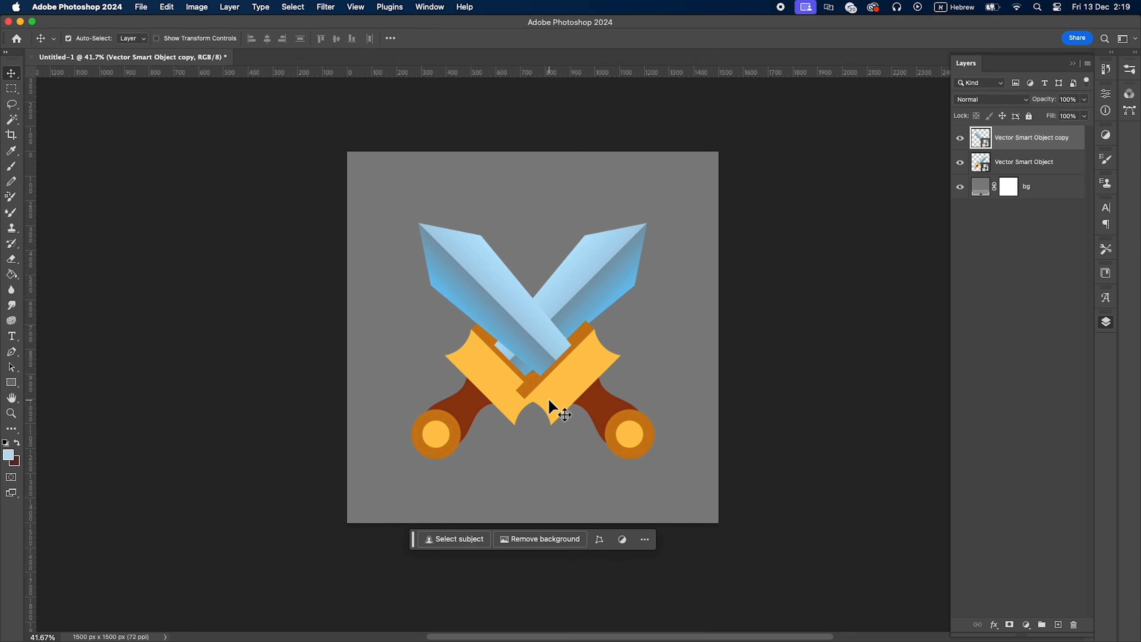
pyautogui.moveTo(548, 400); pyautogui.dragTo(598, 408)
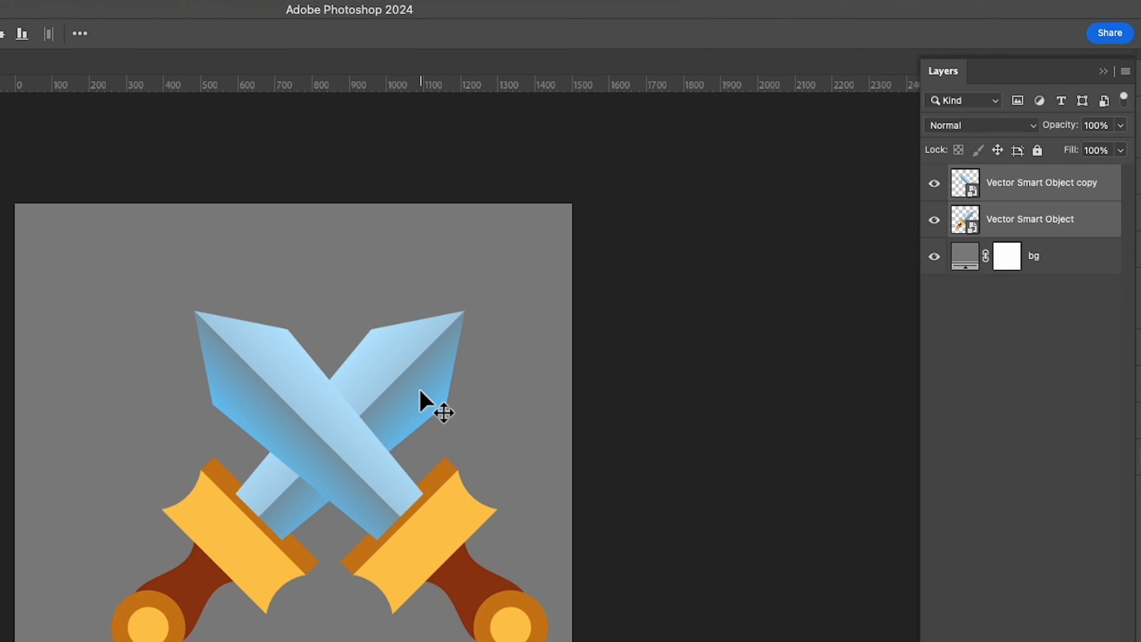
# Group the two sword layers and center the group horizontally on the canvas
pyautogui.press('super+g')
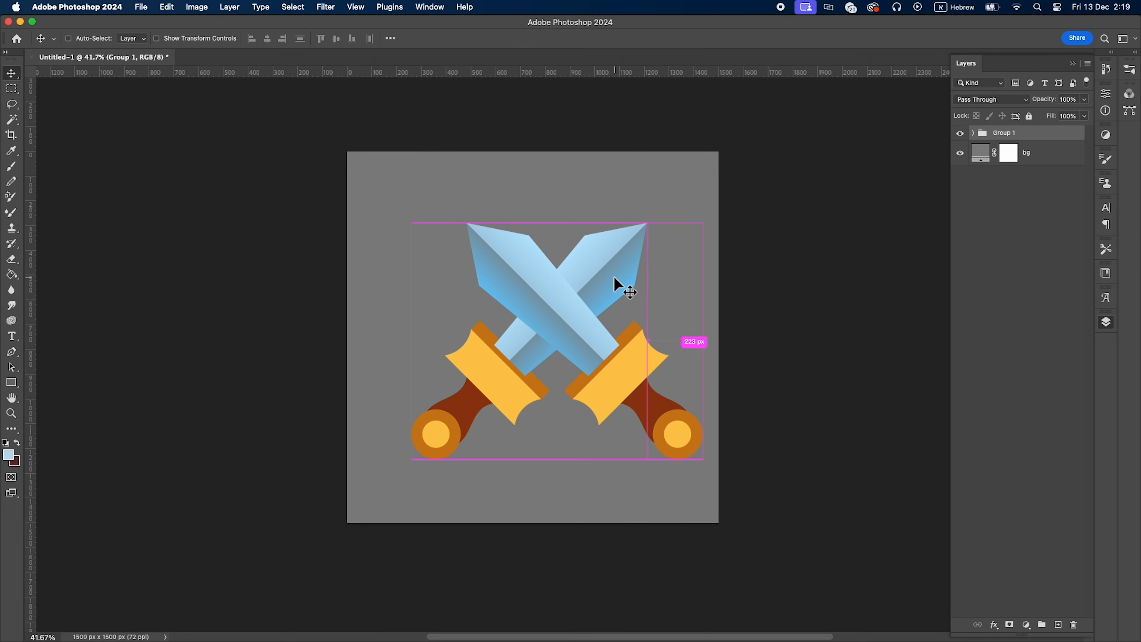
pyautogui.press('super+a')
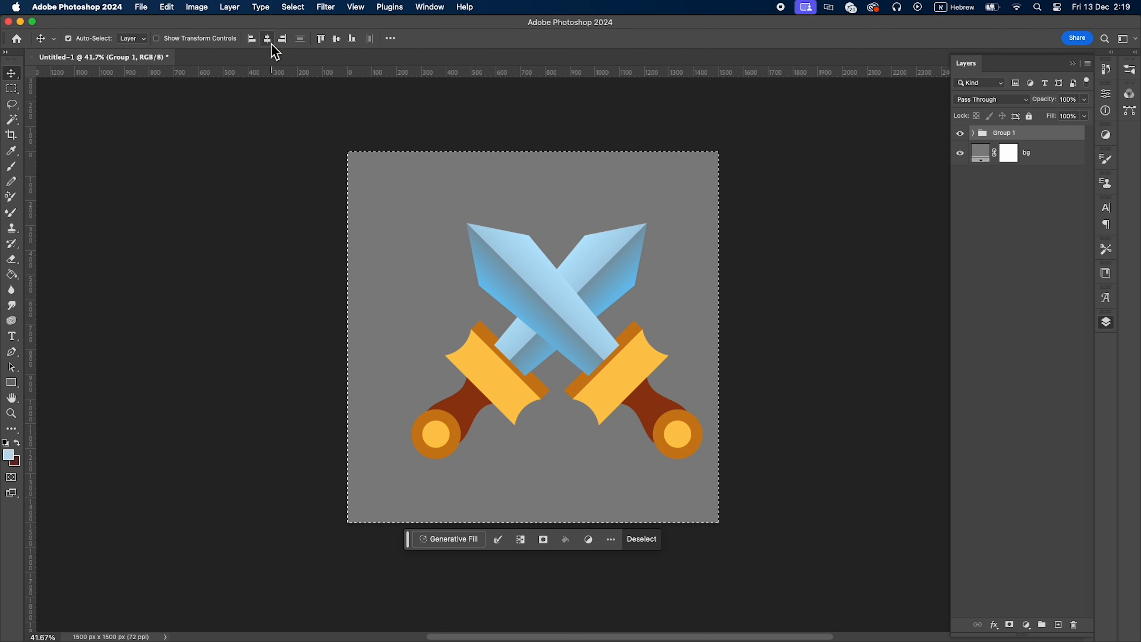
pyautogui.click(272, 44)
pyautogui.click(12, 88)
pyautogui.click(201, 166)
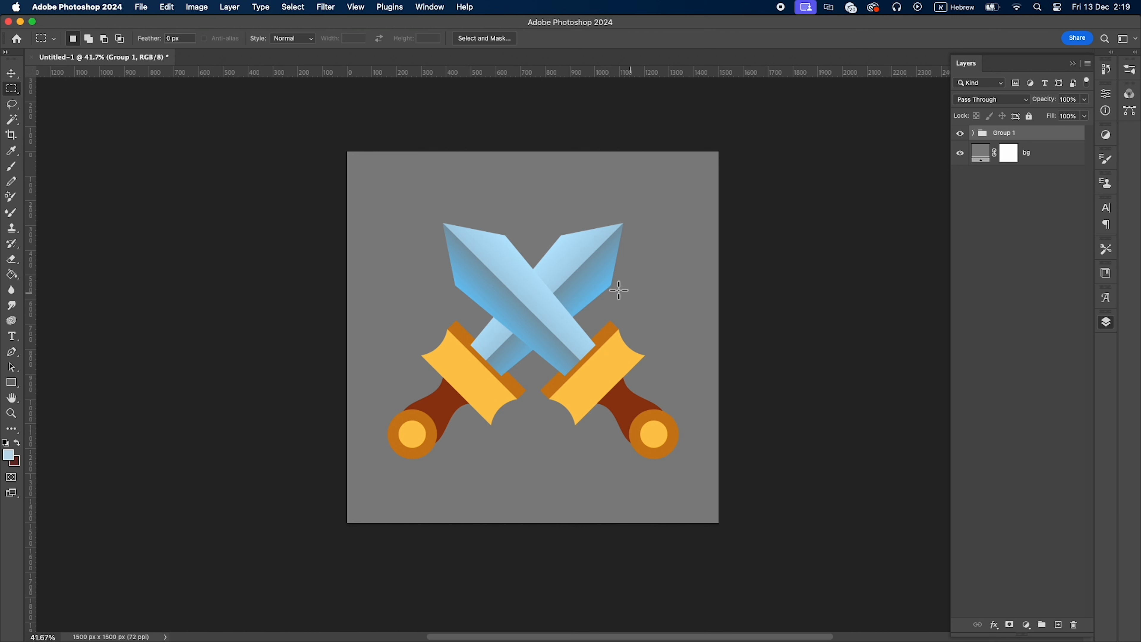
# Select both halves of the back sword's blade on its Vector Smart Object layer with the Magic Wand
pyautogui.keyDown('super'); pyautogui.click(580, 281); pyautogui.keyUp('super')
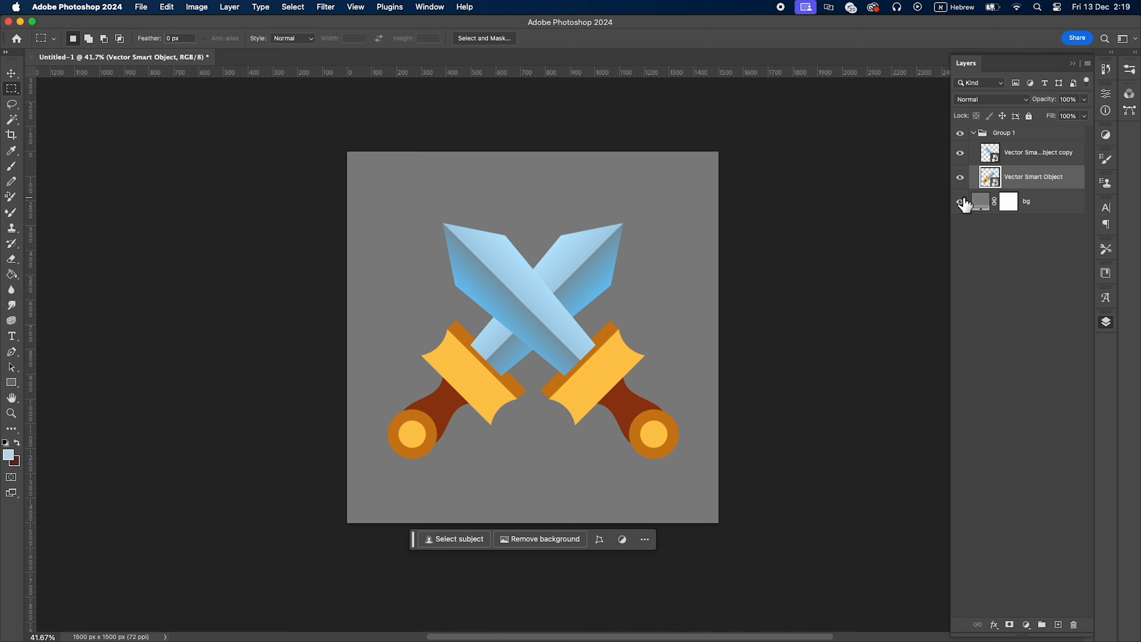
pyautogui.press('w')
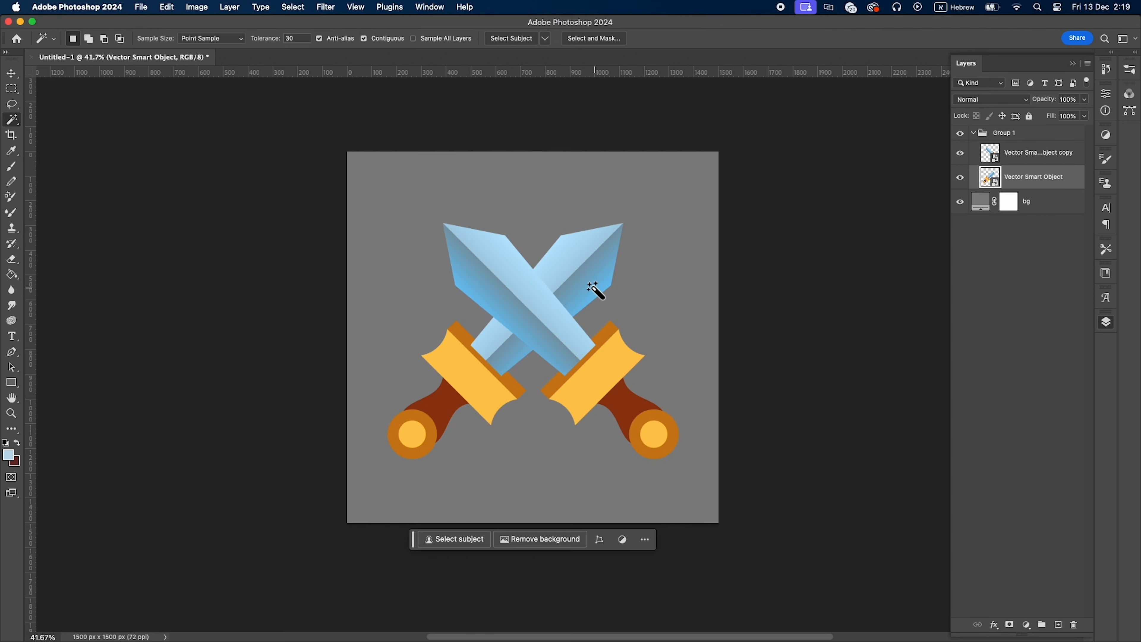
pyautogui.click(567, 256)
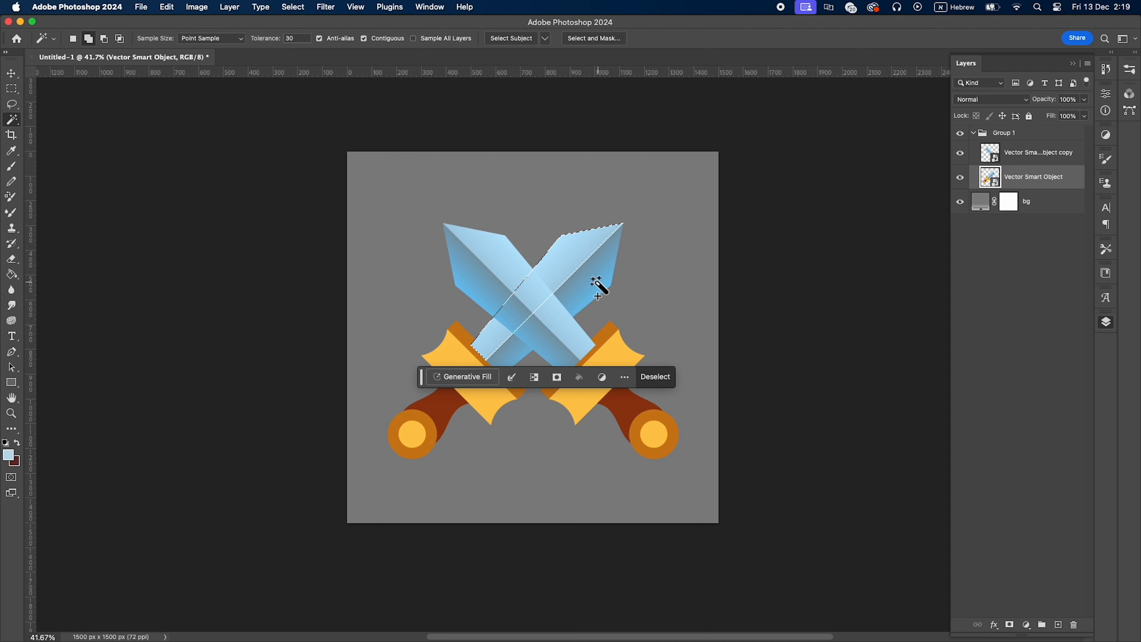
pyautogui.click(594, 283)
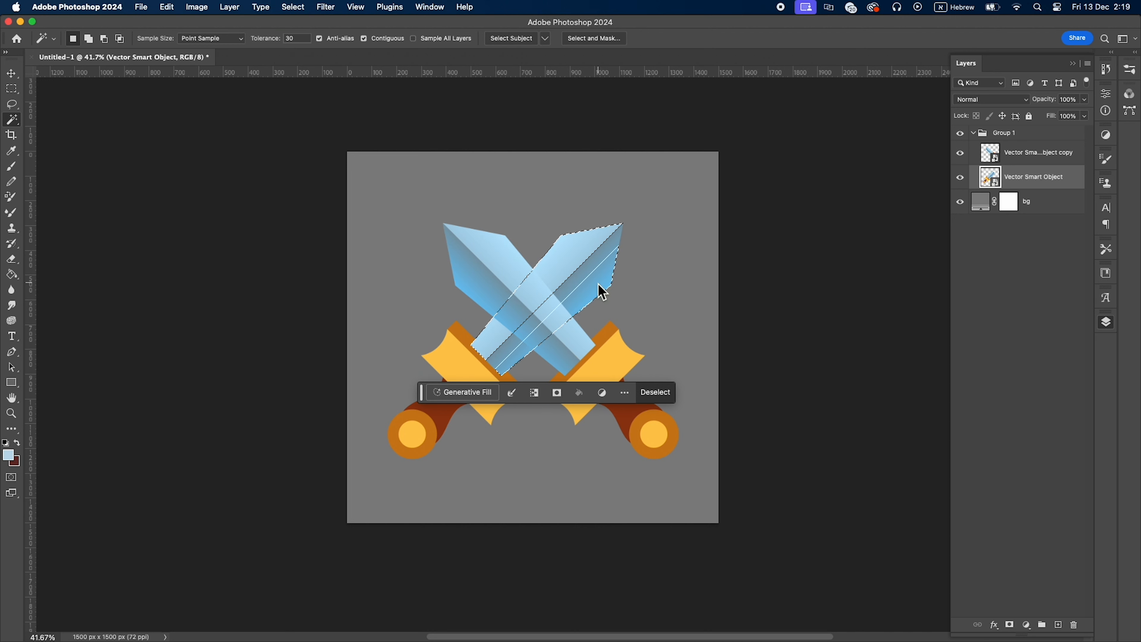
pyautogui.keyDown('shift'); pyautogui.click(588, 280); pyautogui.keyUp('shift')
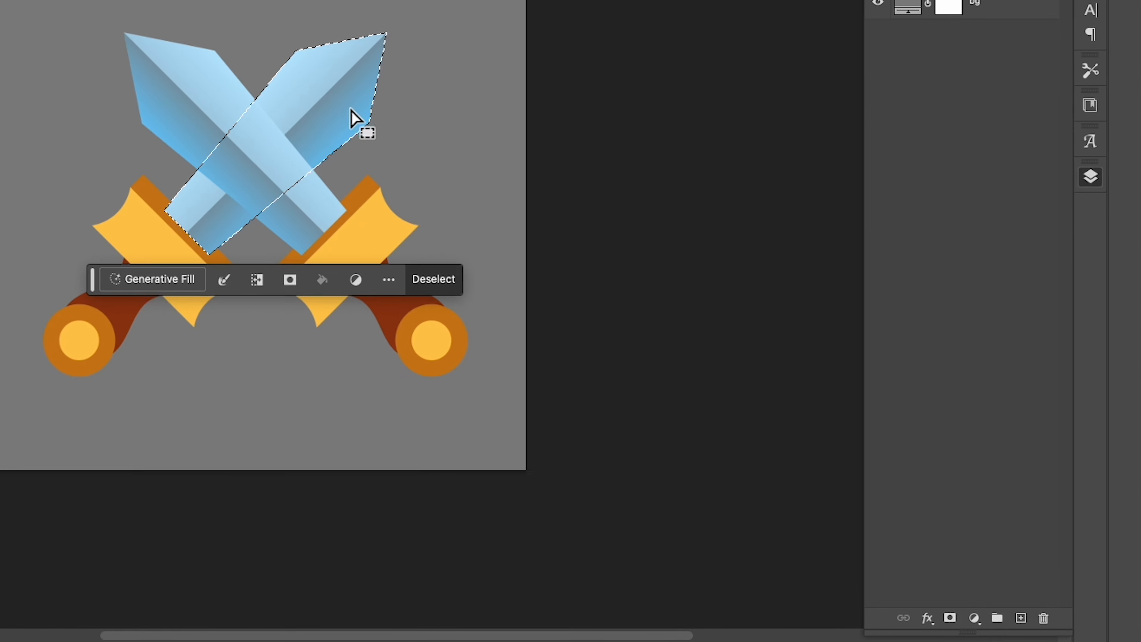
# Add a new layer above the back sword and set the foreground color to a dark desaturated blue
pyautogui.click(1017, 617)
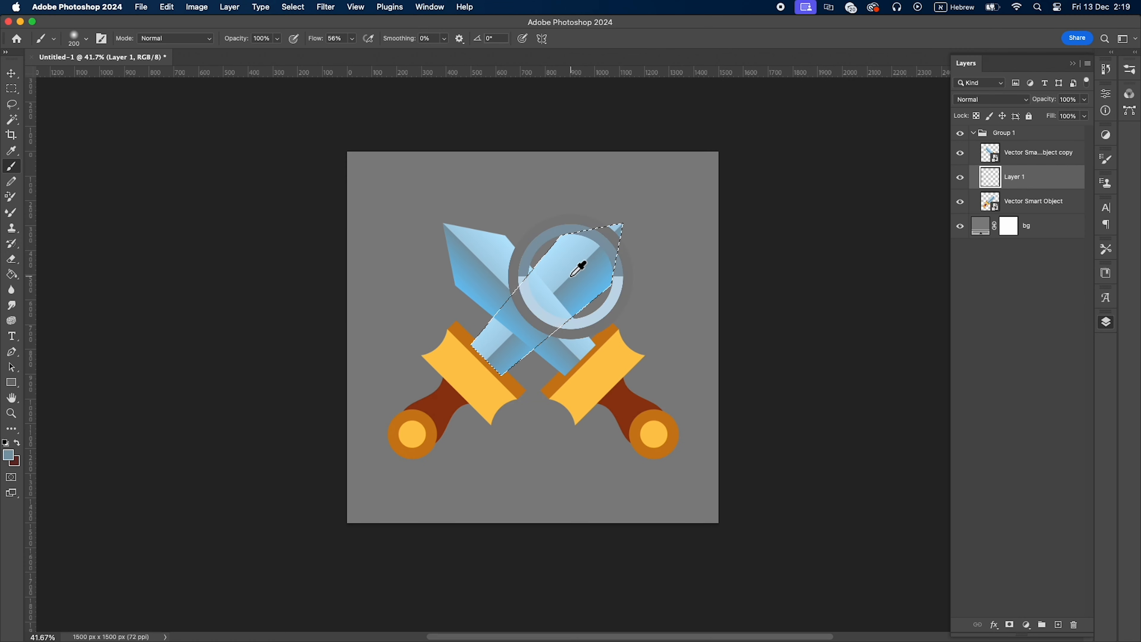
pyautogui.click(8, 455)
pyautogui.click(882, 145)
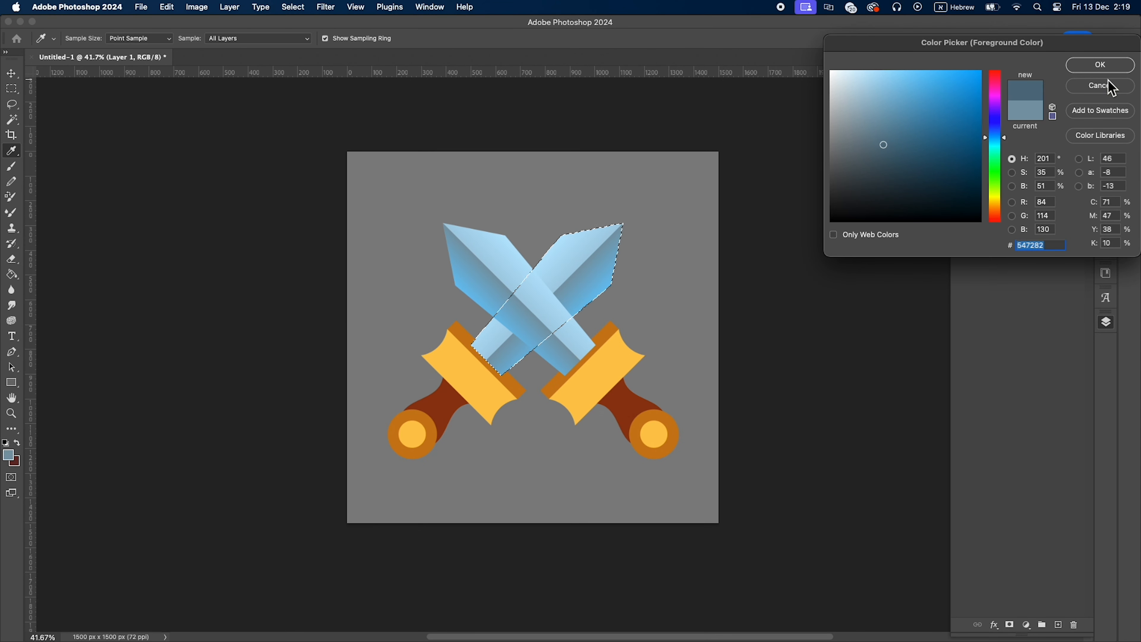
pyautogui.click(892, 164)
pyautogui.click(1116, 66)
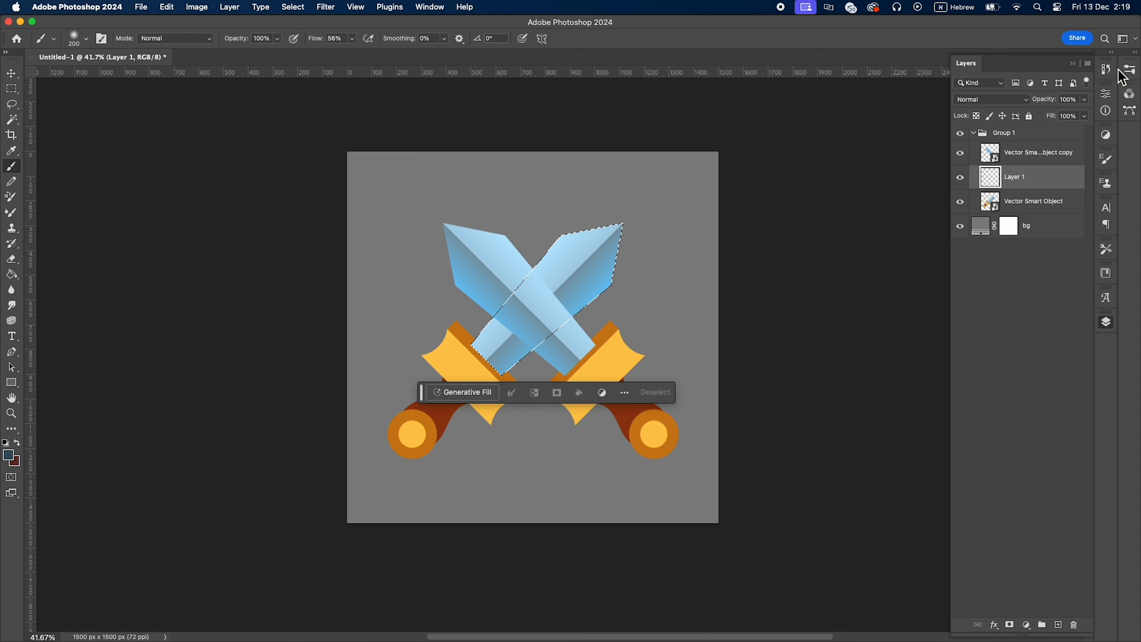
# Paint shadows on the back blade around the crossing with the Soft Round Pressure Opacity and Flow brush at 150 and 200 px
pyautogui.rightClick(609, 270)
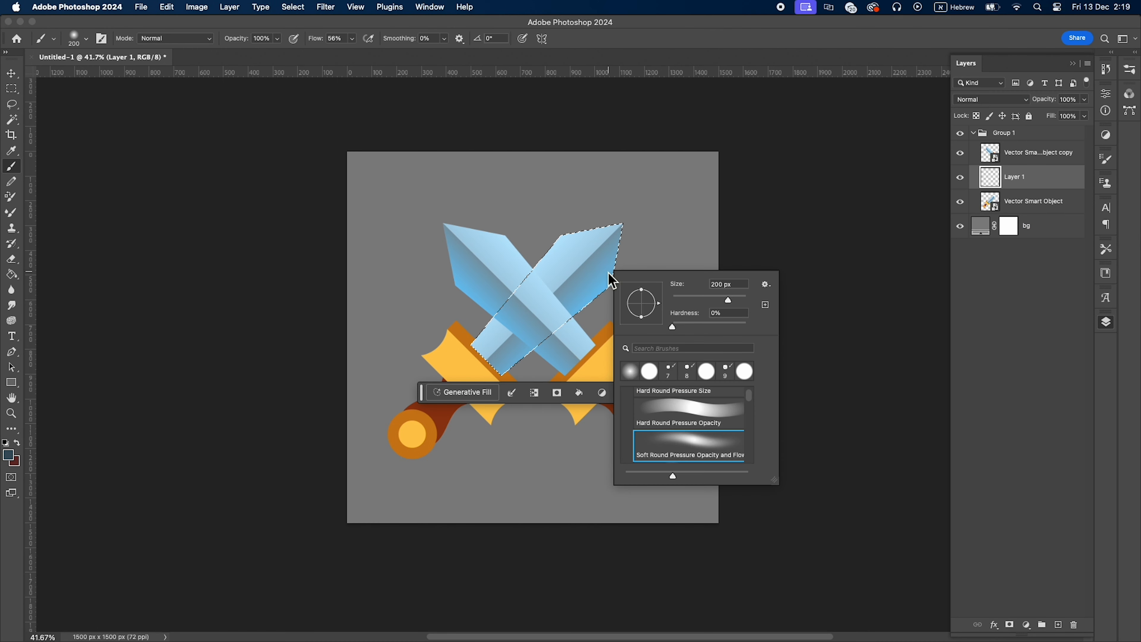
pyautogui.click(694, 442)
pyautogui.click(868, 383)
pyautogui.press('[')
pyautogui.press('[')
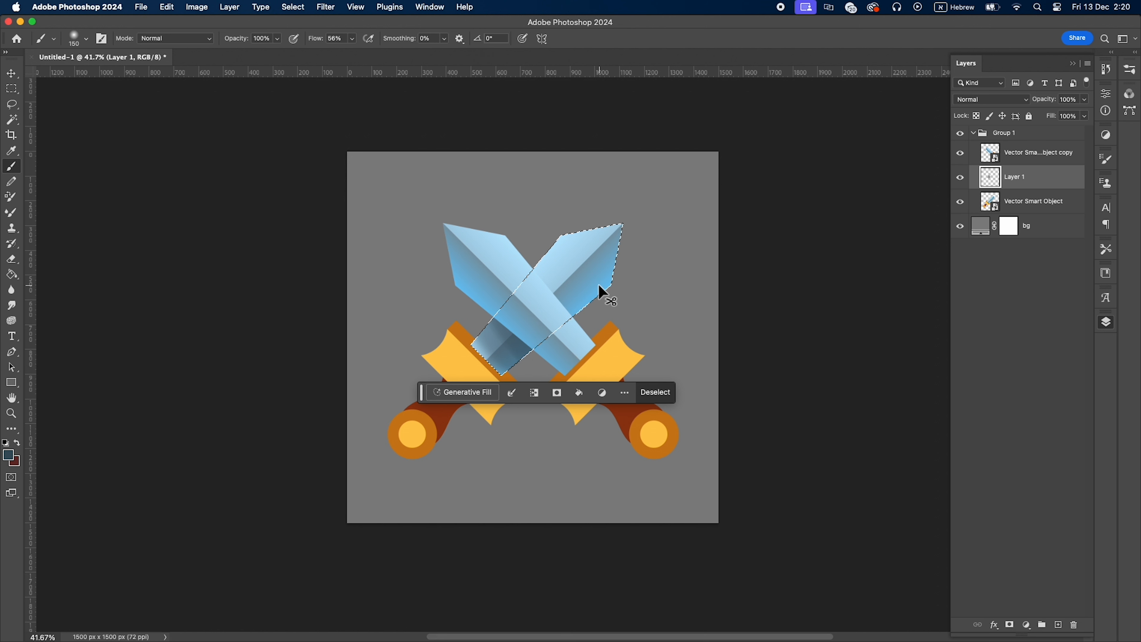
pyautogui.press(']')
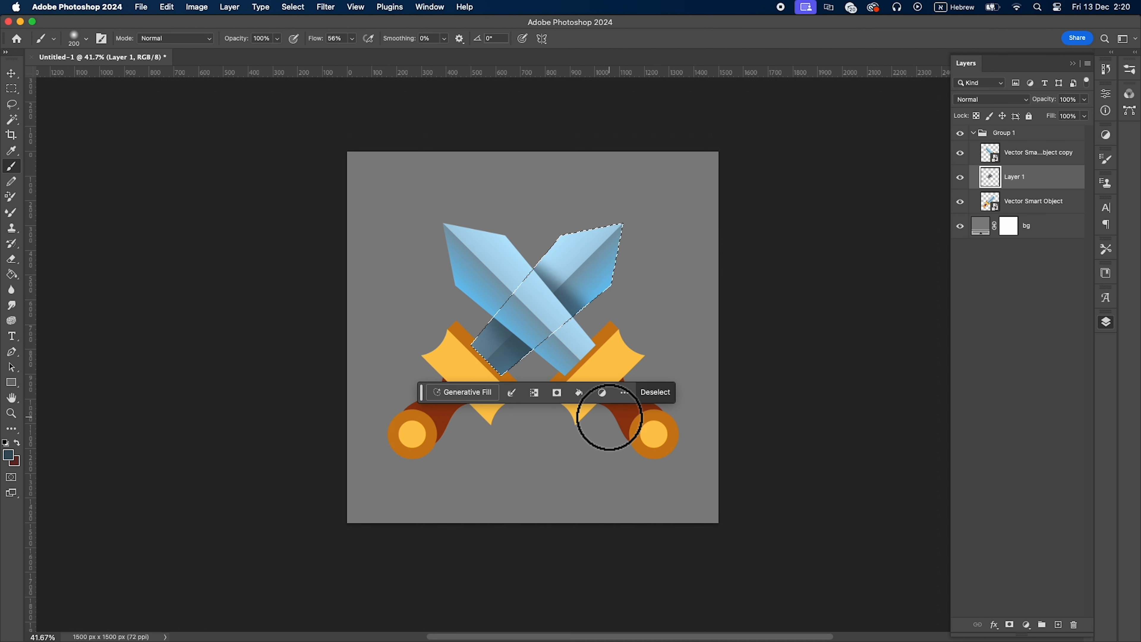
# Soften the back blade's painted shadow with the Eraser and clear the blade selection
pyautogui.press('e')
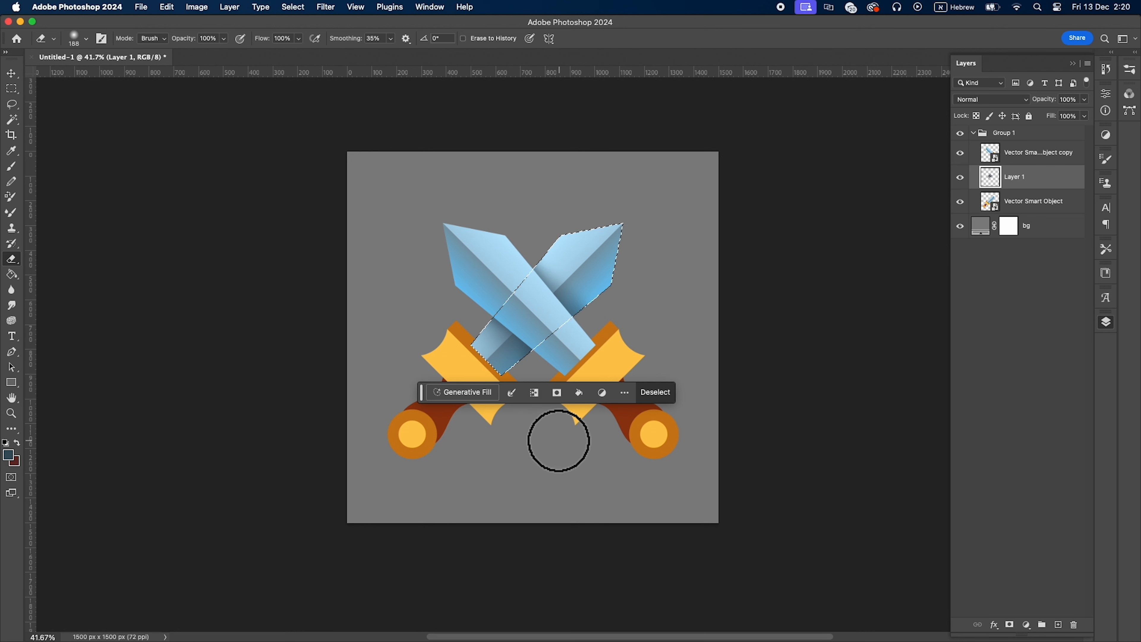
pyautogui.press('b')
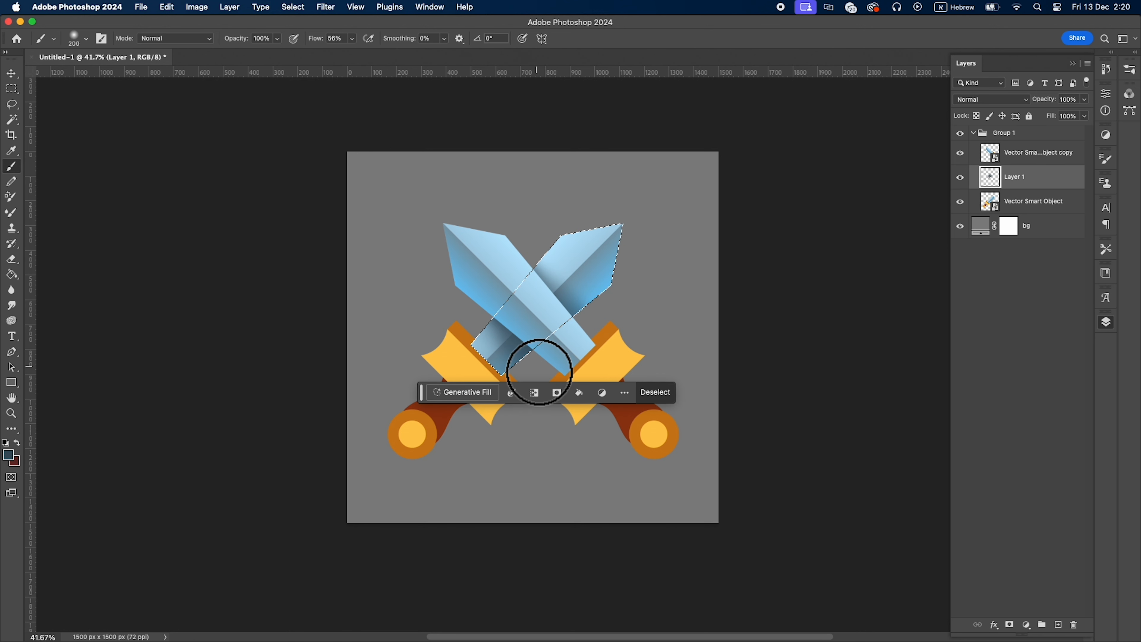
pyautogui.press('l')
pyautogui.press('super+d')
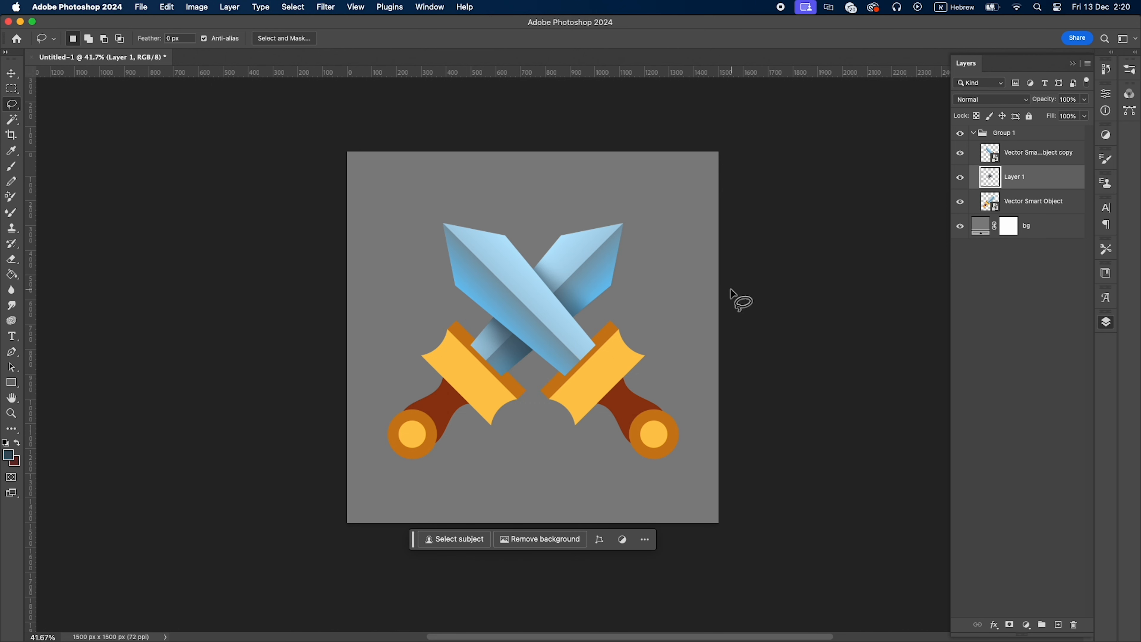
# Select both yellow sword guards with the Magic Wand, using the front and back swords' Vector Smart Object layers
pyautogui.click(1016, 158)
pyautogui.press('w')
pyautogui.click(602, 386)
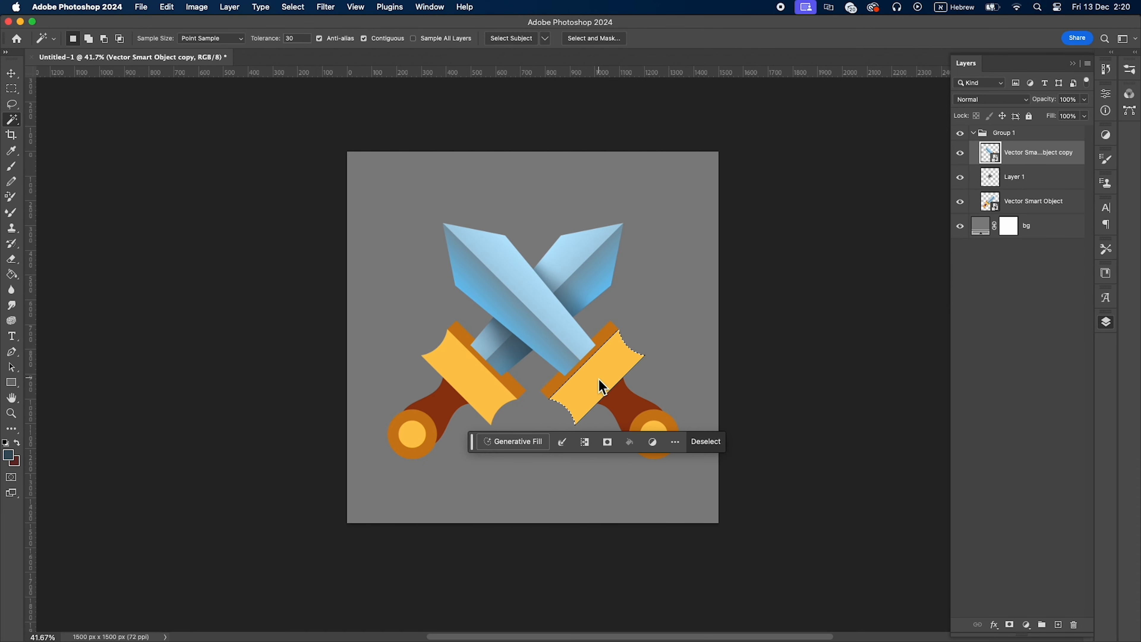
pyautogui.click(478, 386)
pyautogui.press('super+d')
pyautogui.click(593, 374)
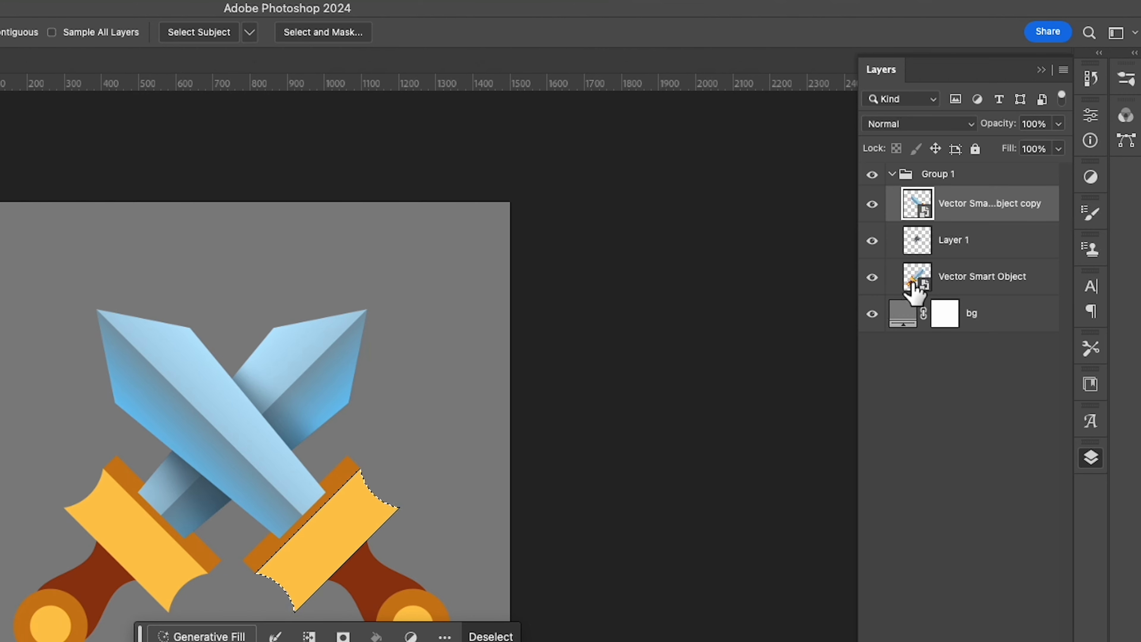
pyautogui.click(914, 293)
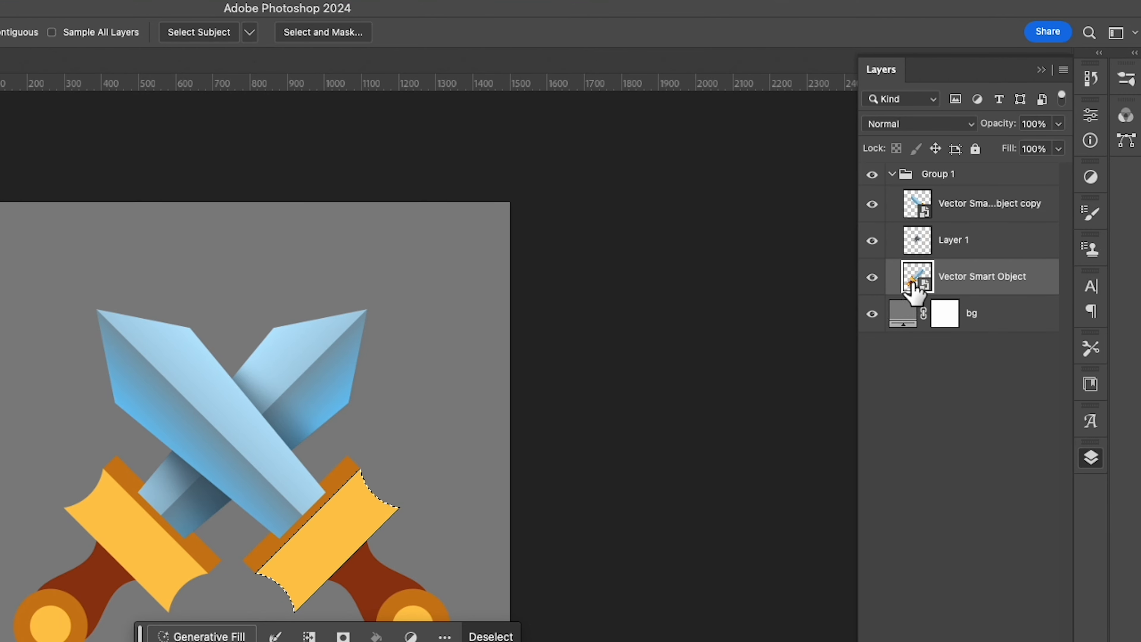
pyautogui.click(467, 373)
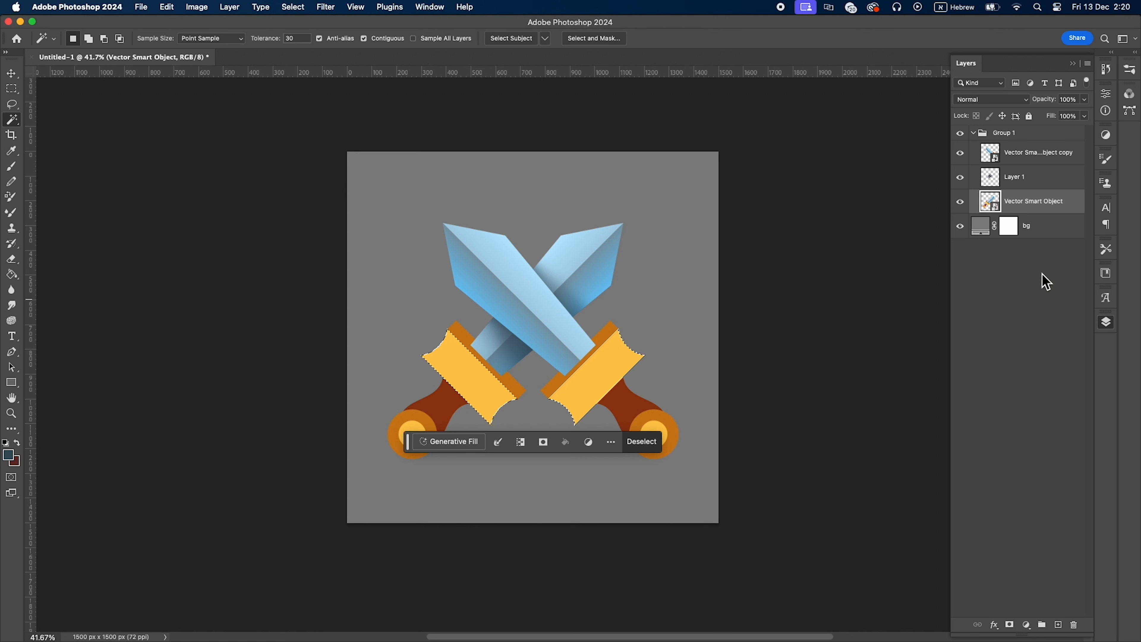
# Add a new layer above the front sword and set the foreground color to pale yellow fff3a1
pyautogui.click(1041, 160)
pyautogui.click(1058, 625)
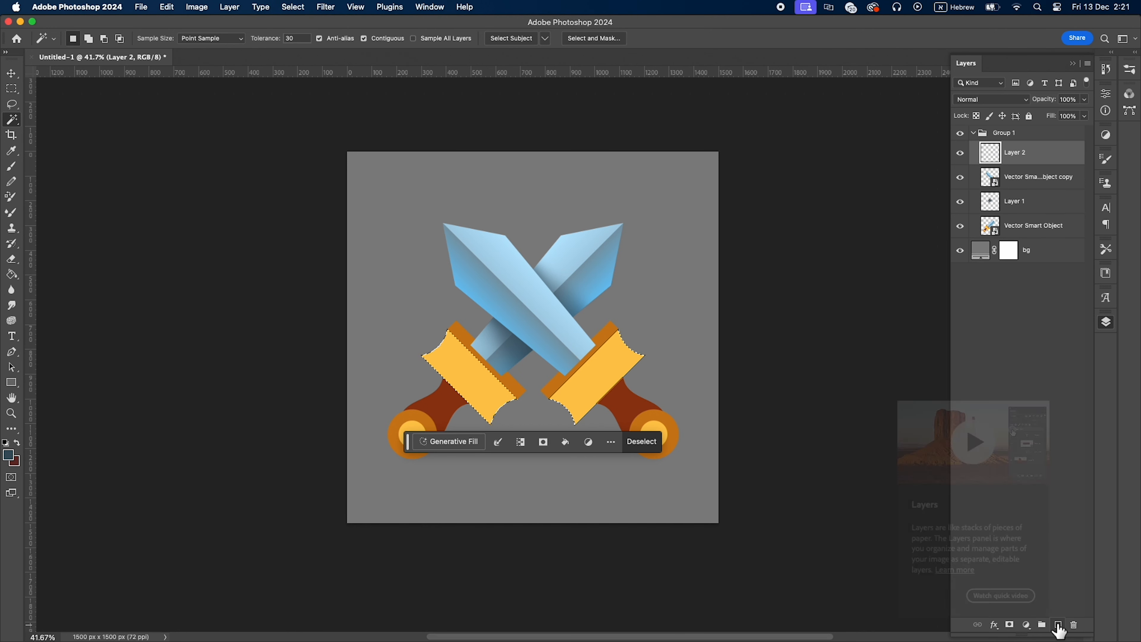
pyautogui.press('b')
pyautogui.keyDown('alt'); pyautogui.click(593, 370); pyautogui.keyUp('alt')
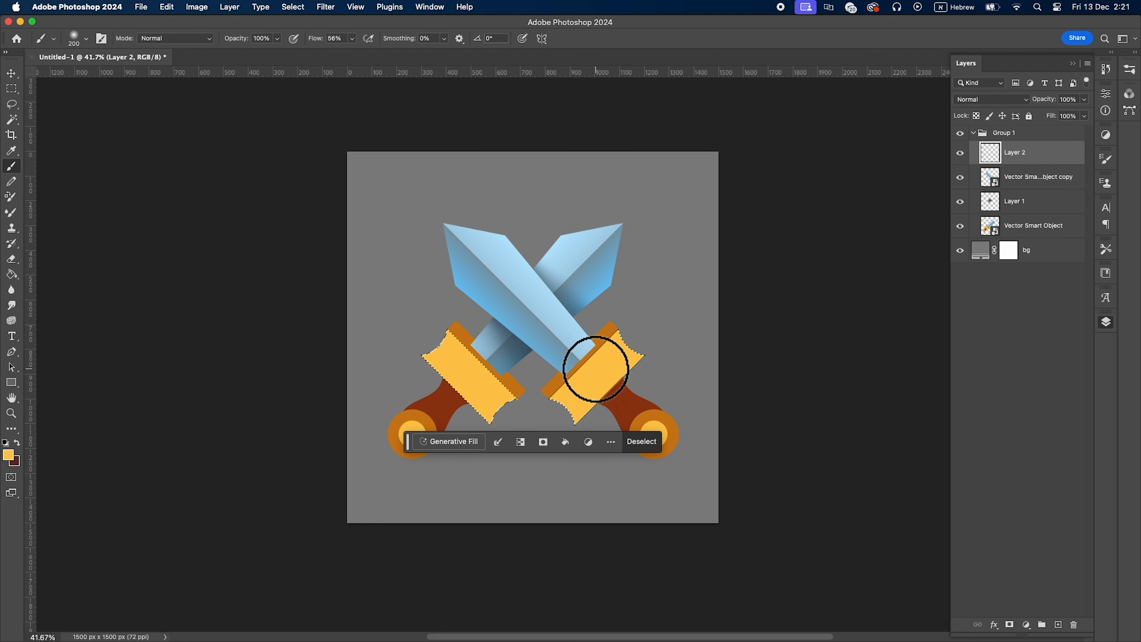
pyautogui.click(13, 458)
pyautogui.moveTo(878, 97); pyautogui.dragTo(886, 72)
pyautogui.click(997, 201)
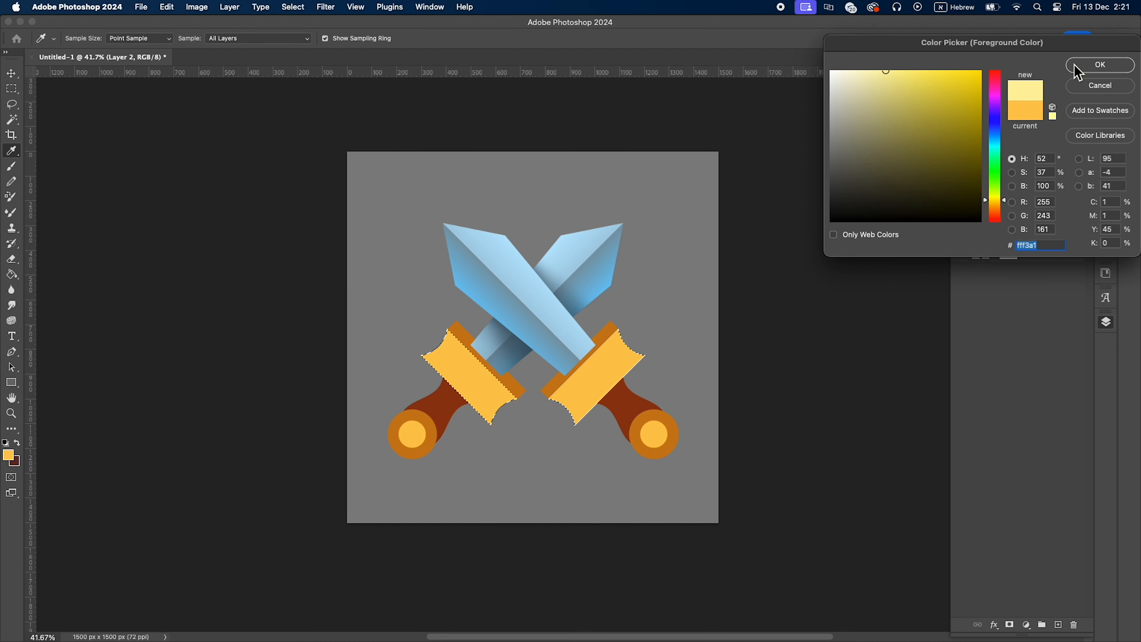
pyautogui.click(1099, 65)
# Paint pale yellow highlights over the upper part of both guards with the soft brush at 300 px and clear the selection
pyautogui.press(']')
pyautogui.press(']')
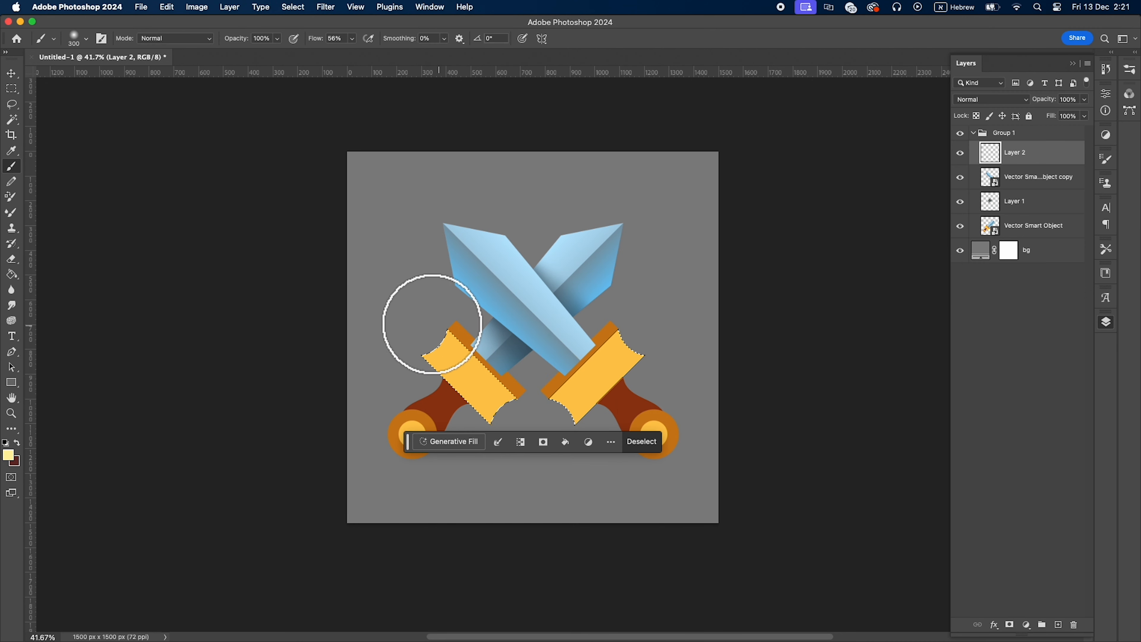
pyautogui.click(412, 334)
pyautogui.click(606, 382)
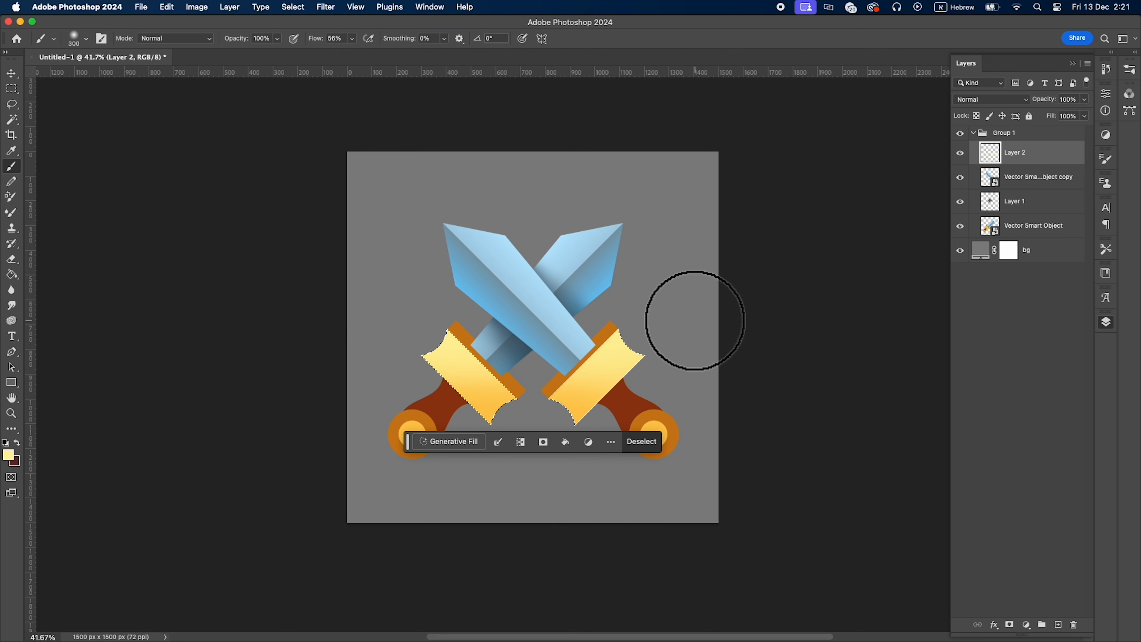
pyautogui.press('l')
pyautogui.press('cmd+d')
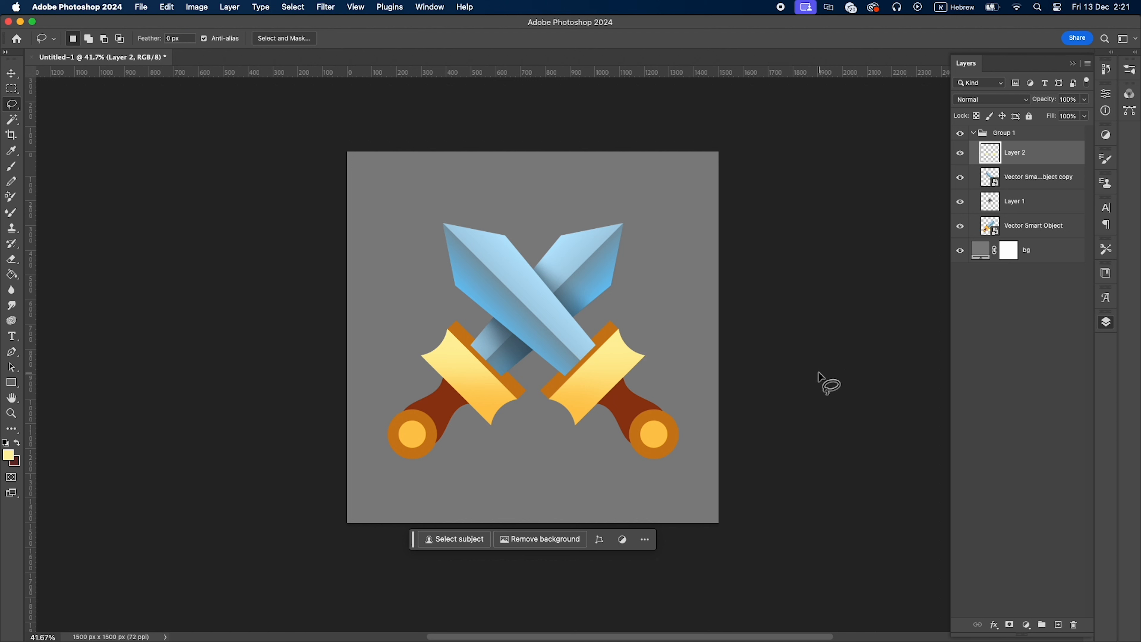
# Select the yellow center circles of both pommels with the Magic Wand on the two sword layers
pyautogui.click(1018, 185)
pyautogui.press('w')
pyautogui.click(654, 434)
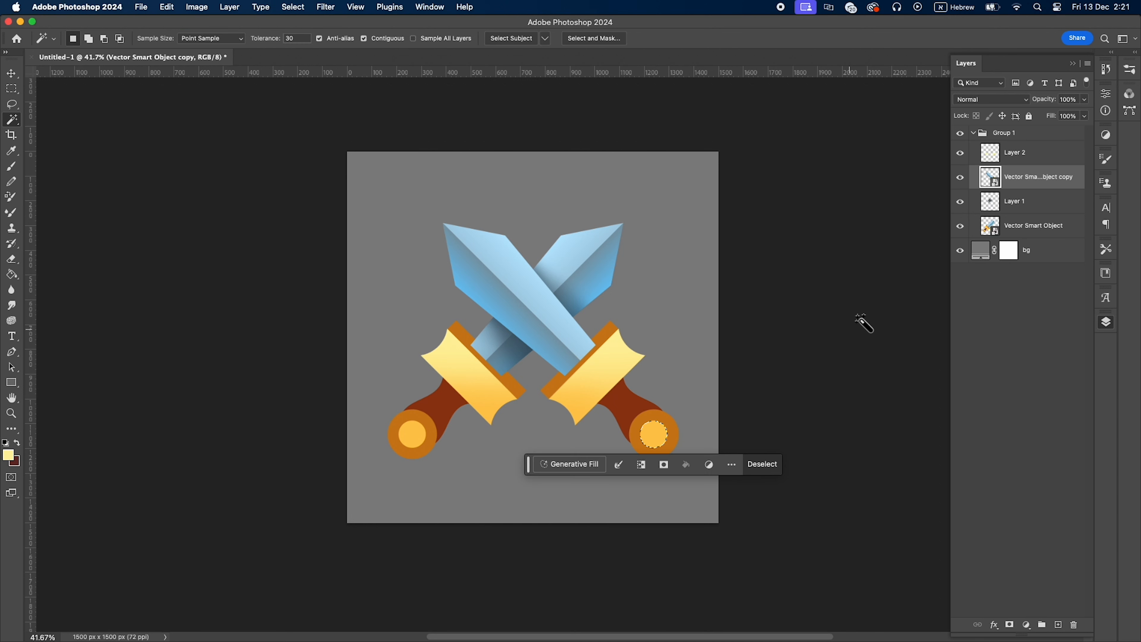
pyautogui.click(1005, 228)
pyautogui.keyDown('shift'); pyautogui.click(409, 435); pyautogui.keyUp('shift')
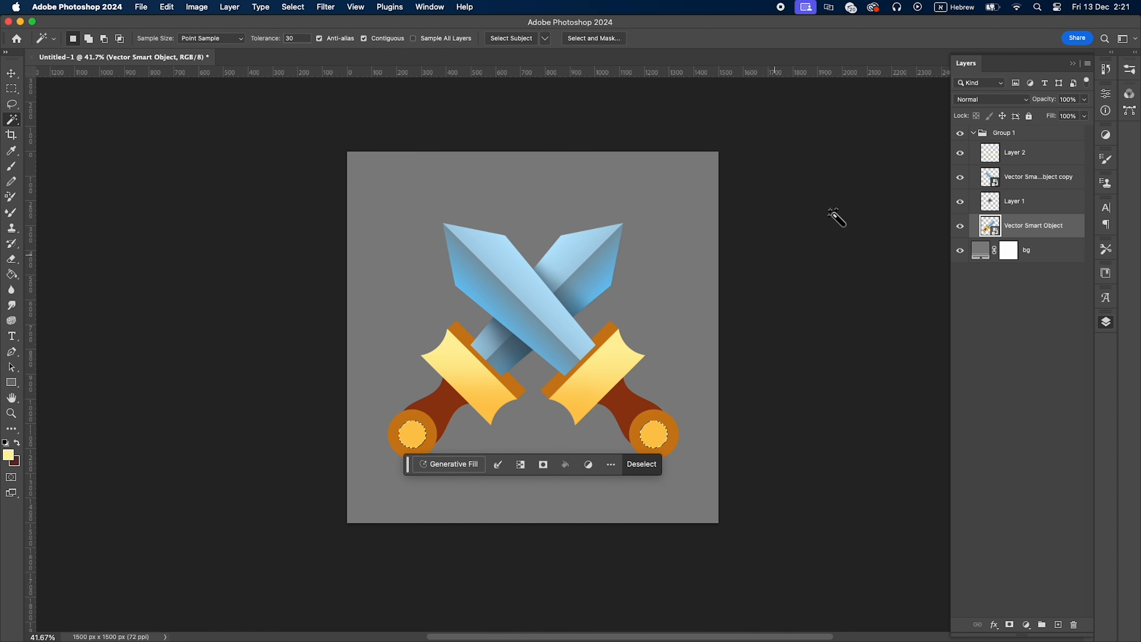
# Paint pale yellow highlights on both pommel centers on Layer 2 with the soft brush and clear the selection
pyautogui.click(1020, 158)
pyautogui.press('b')
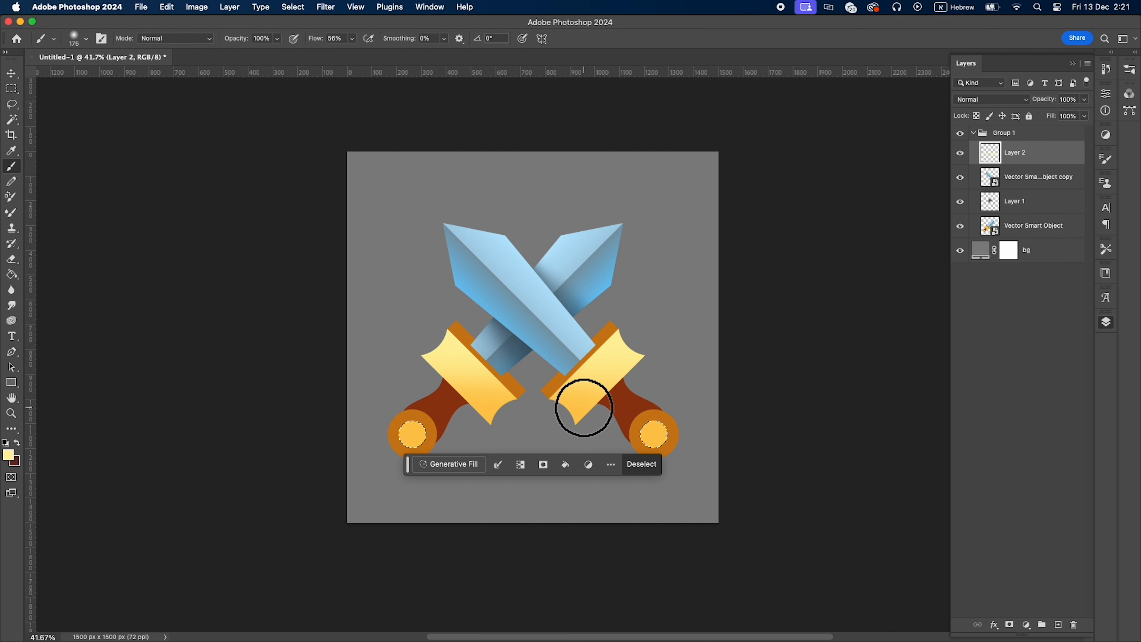
pyautogui.press('l')
pyautogui.click(817, 422)
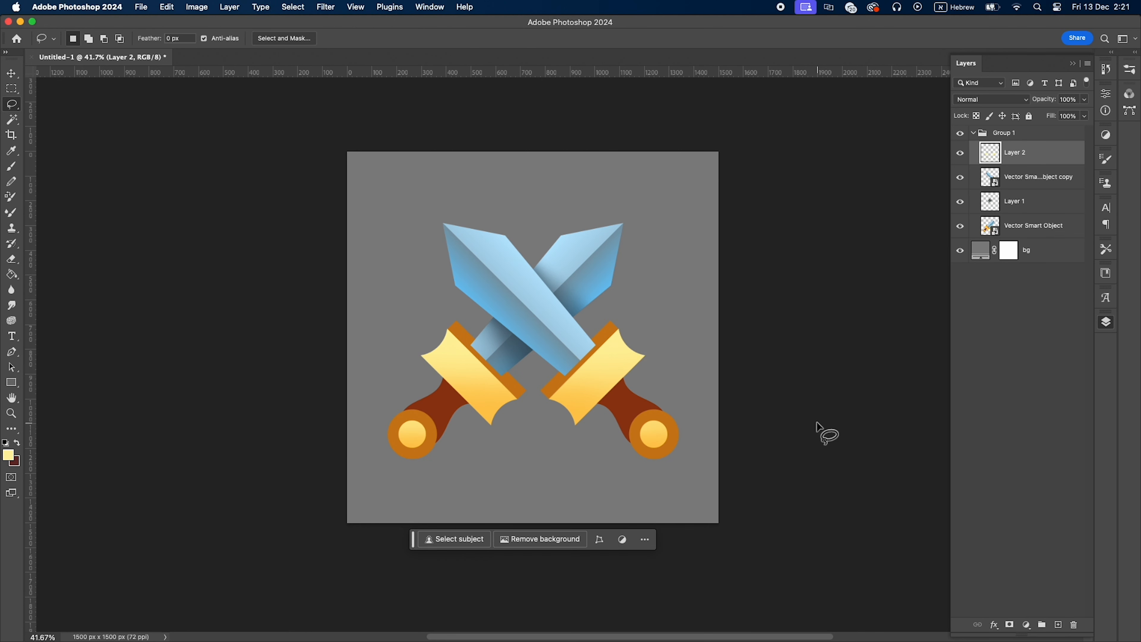
# Select the orange outer rings of both pommels with the Magic Wand and add a new layer above the front sword
pyautogui.click(1031, 180)
pyautogui.press('w')
pyautogui.click(652, 416)
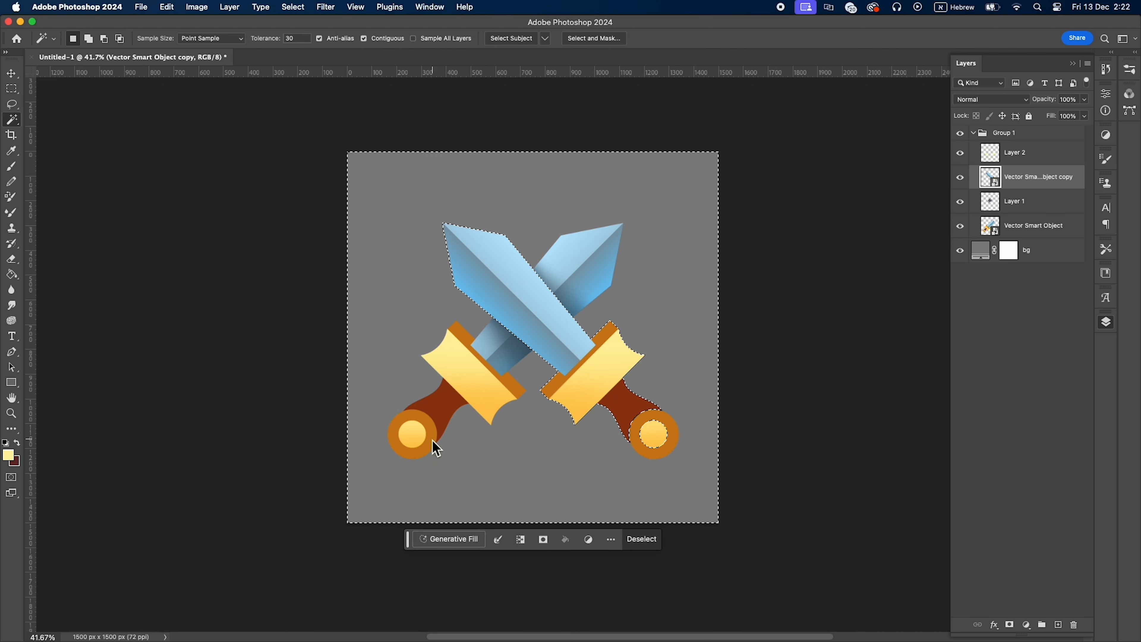
pyautogui.click(1020, 227)
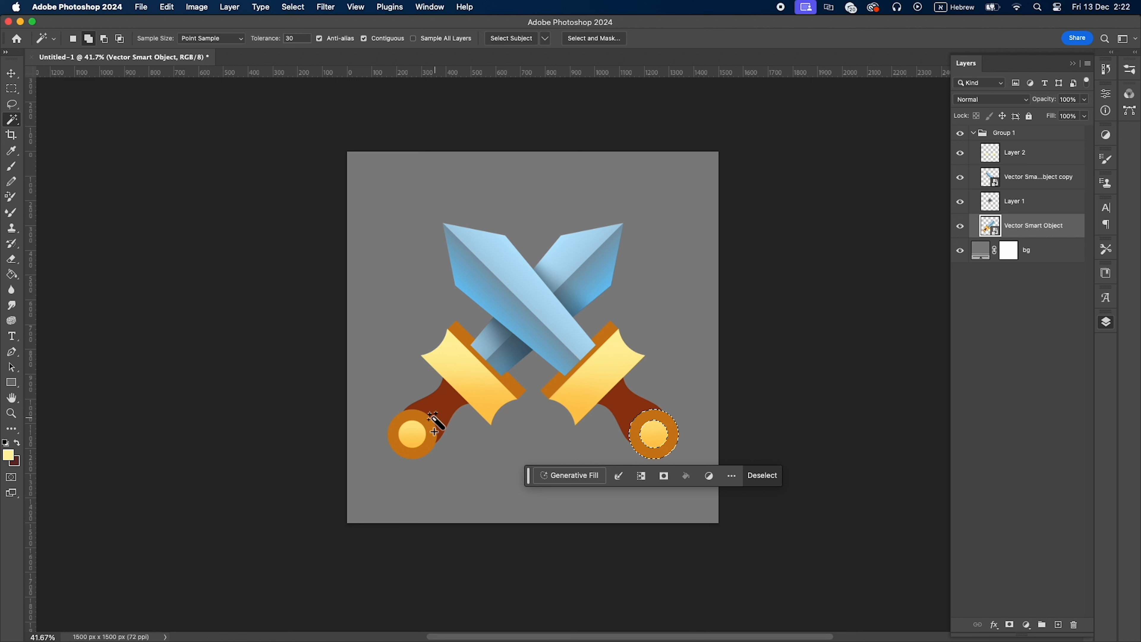
pyautogui.keyDown('shift'); pyautogui.click(434, 431); pyautogui.keyUp('shift')
pyautogui.click(1003, 185)
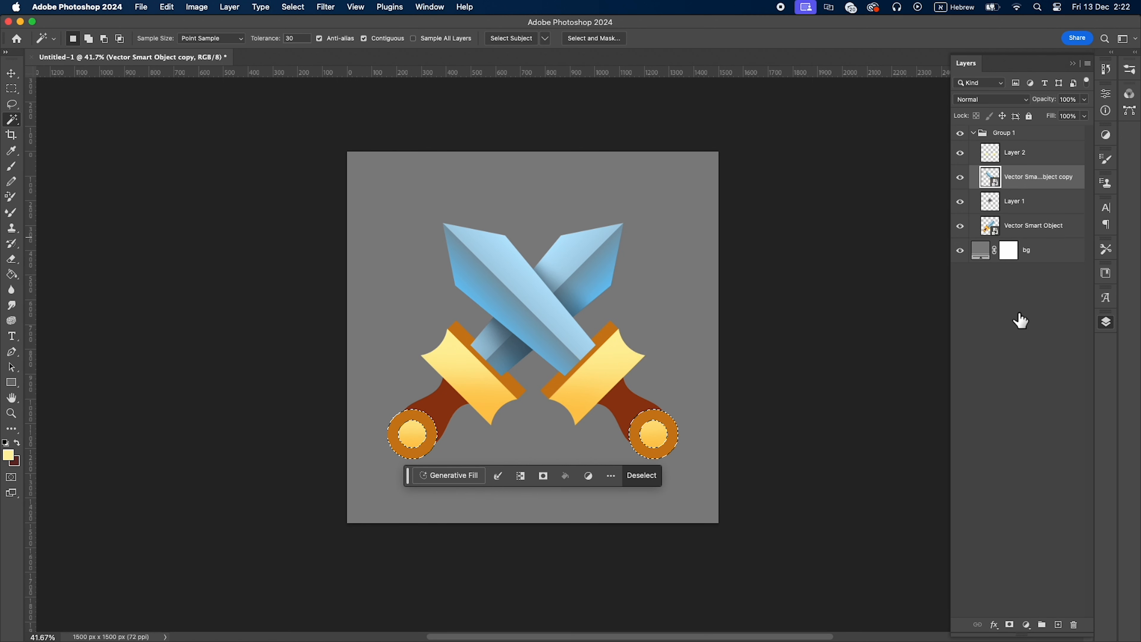
pyautogui.click(1063, 625)
# Paint a pale yellow highlight fading down over both pommel rings with the soft brush at 300 px
pyautogui.press('b')
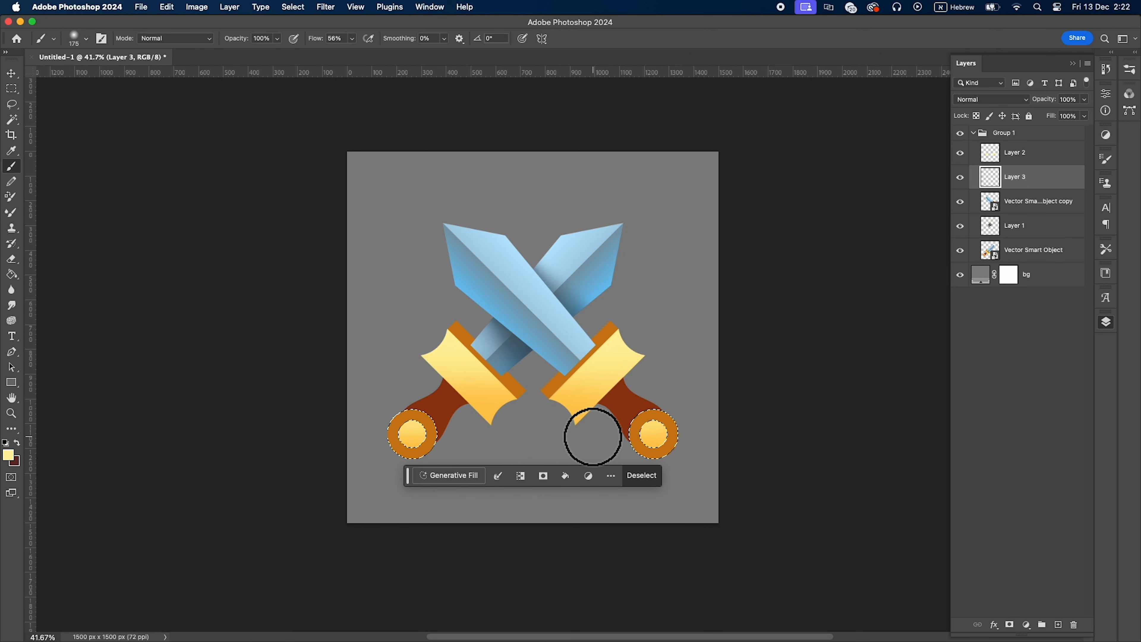
pyautogui.press(']')
pyautogui.moveTo(720, 401)
pyautogui.mouseDown()
pyautogui.moveTo(279, 403)
pyautogui.moveTo(858, 497)
pyautogui.mouseUp()
pyautogui.press('super+z')
pyautogui.moveTo(732, 435); pyautogui.dragTo(199, 409)
pyautogui.press('super+z')
pyautogui.moveTo(319, 428); pyautogui.dragTo(832, 437)
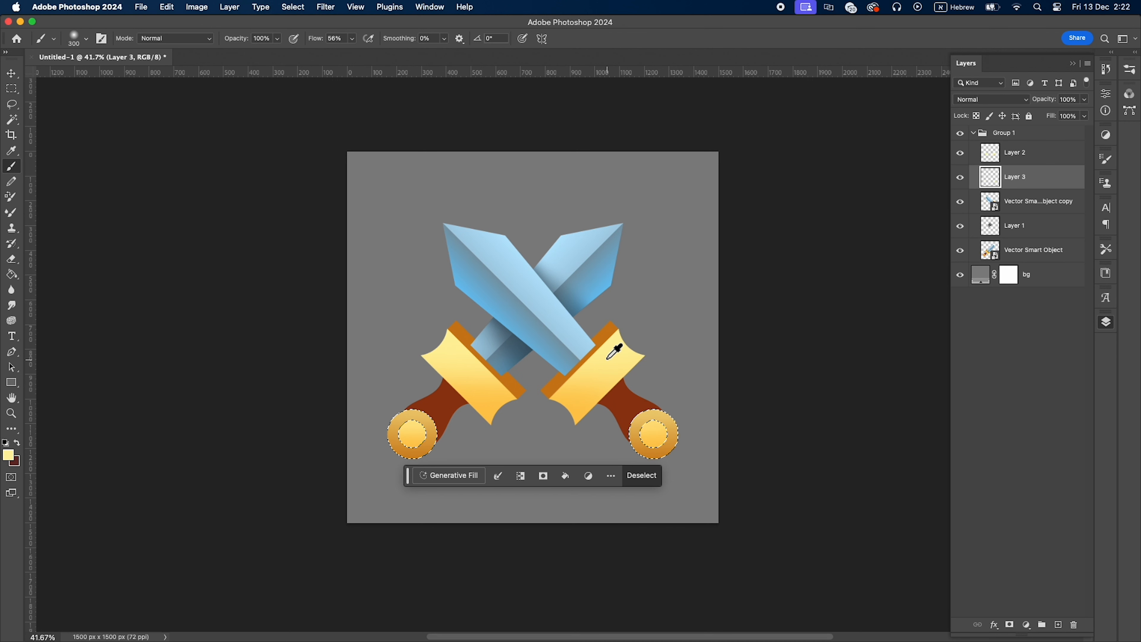
# Sample the guard's dark orange as the foreground color and switch to a smaller hard round brush
pyautogui.keyDown('alt'); pyautogui.click(613, 332); pyautogui.keyUp('alt')
pyautogui.press('[')
pyautogui.press('[')
pyautogui.press('[')
pyautogui.press('[')
pyautogui.press('[')
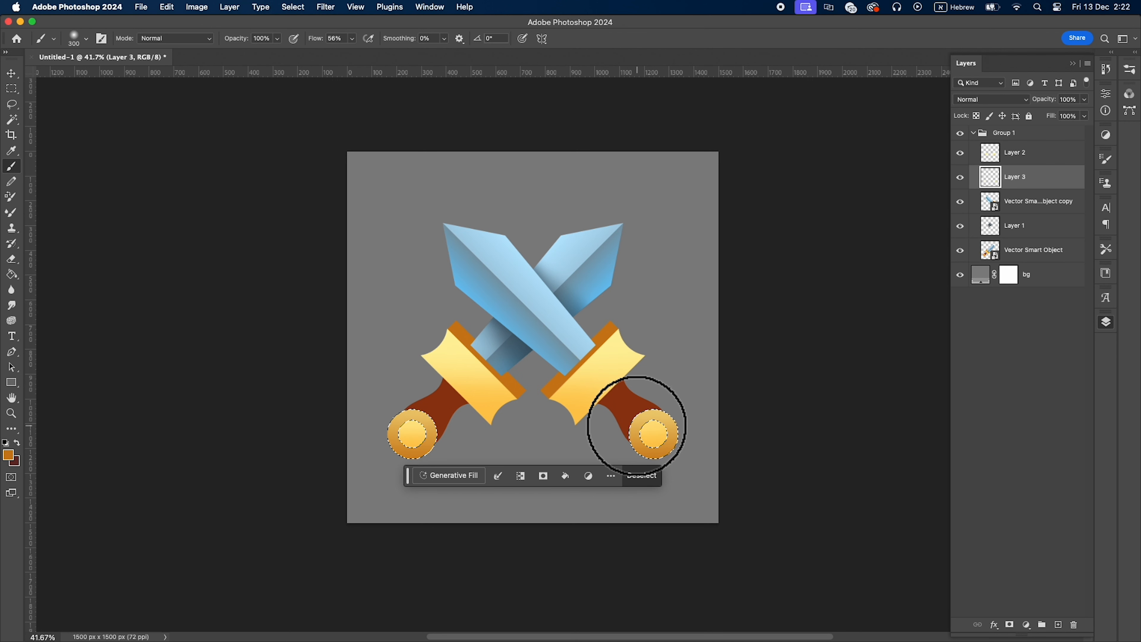
pyautogui.press('[')
pyautogui.press('[')
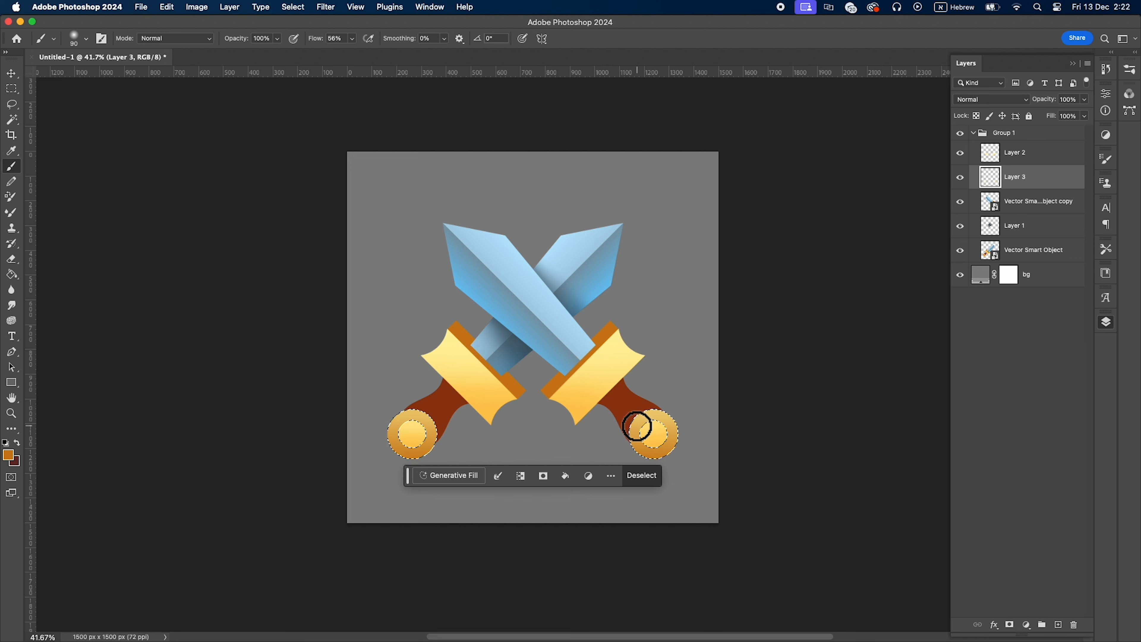
pyautogui.rightClick(663, 419)
pyautogui.click(743, 554)
pyautogui.click(796, 300)
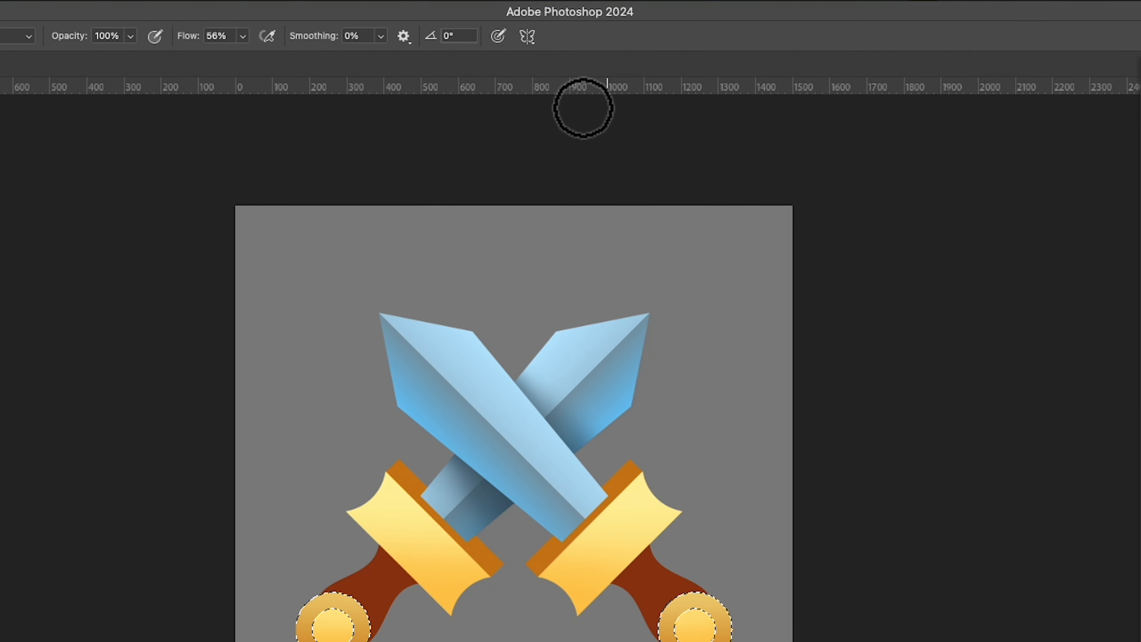
# Turn on vertical paint symmetry along the canvas center
pyautogui.click(532, 40)
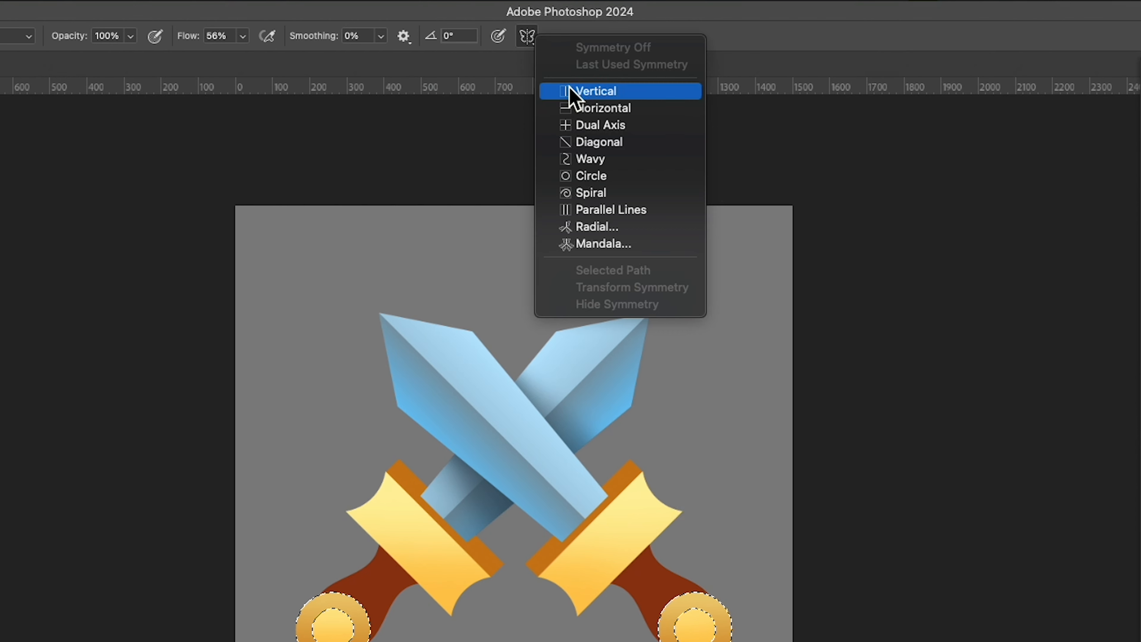
pyautogui.click(583, 90)
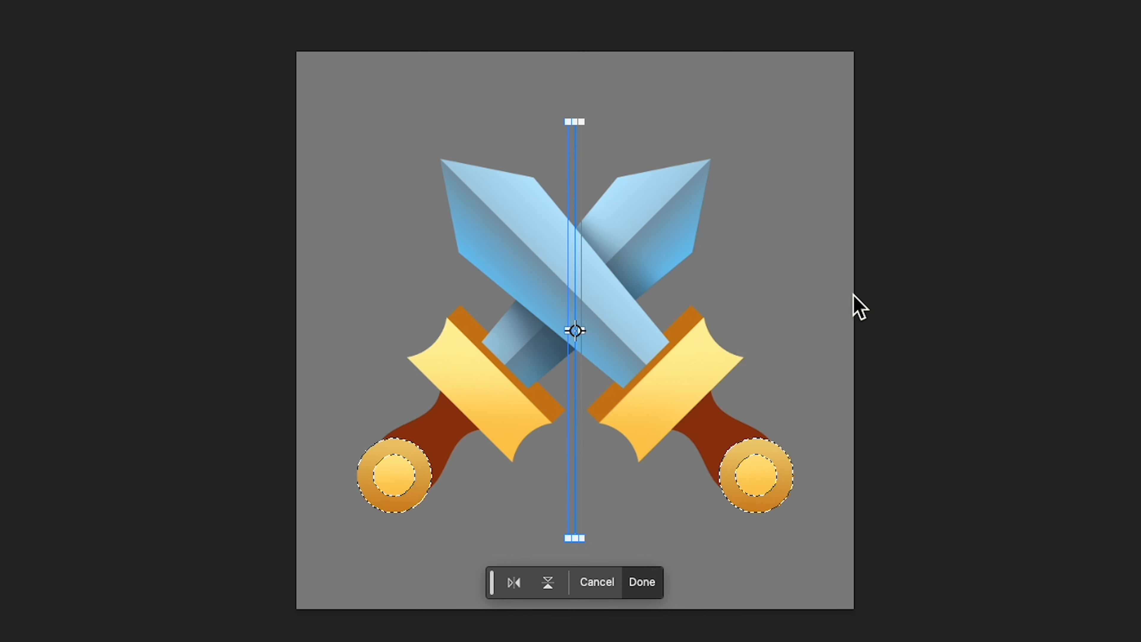
pyautogui.press('Return')
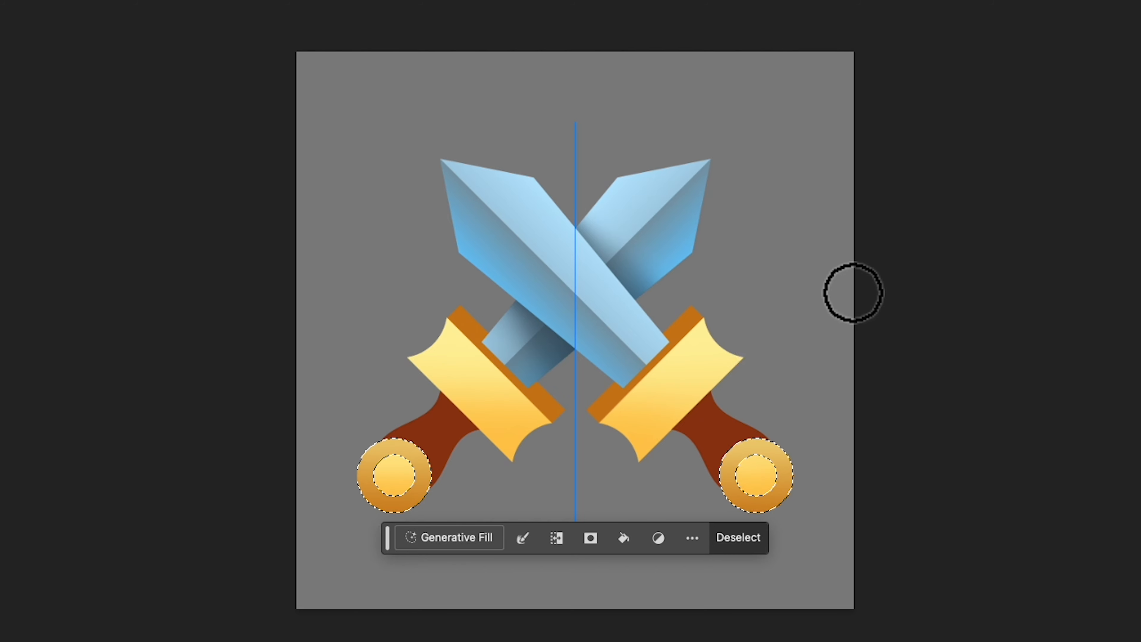
# Paint a thin dark orange ring around both pommel centers with the hard brush at 70 px and clear the selection
pyautogui.moveTo(756, 476); pyautogui.dragTo(759, 478)
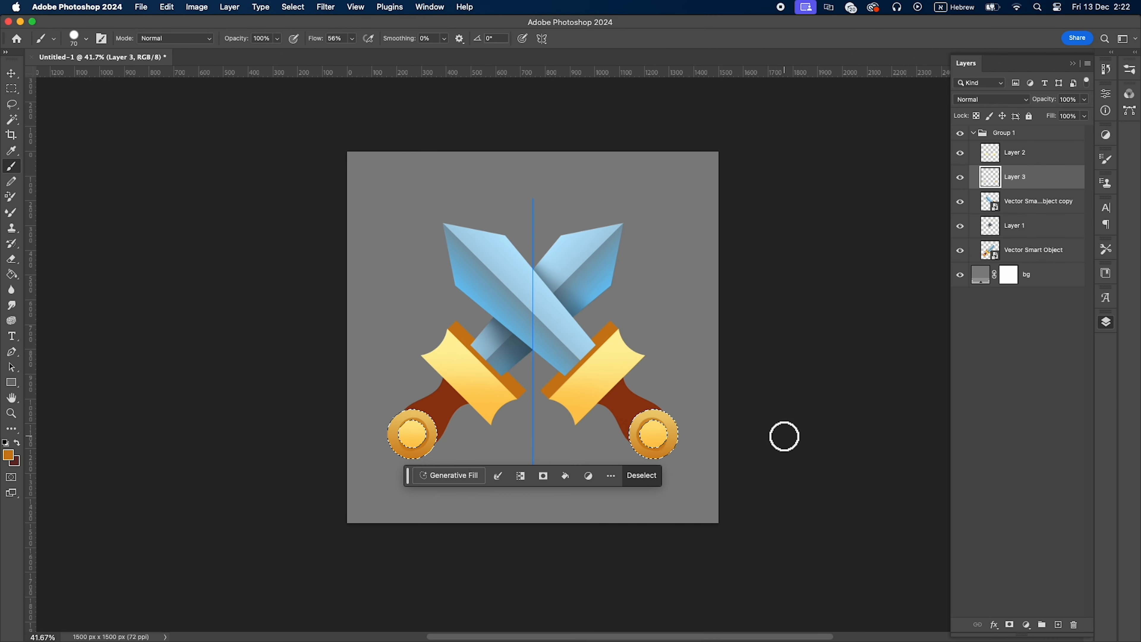
pyautogui.scroll(5, 665, 438)
pyautogui.press('[')
pyautogui.press('[')
pyautogui.moveTo(583, 379)
pyautogui.mouseDown()
pyautogui.moveTo(633, 450)
pyautogui.moveTo(590, 450)
pyautogui.moveTo(588, 360)
pyautogui.moveTo(631, 437)
pyautogui.moveTo(539, 375)
pyautogui.moveTo(592, 351)
pyautogui.moveTo(582, 400)
pyautogui.mouseUp()
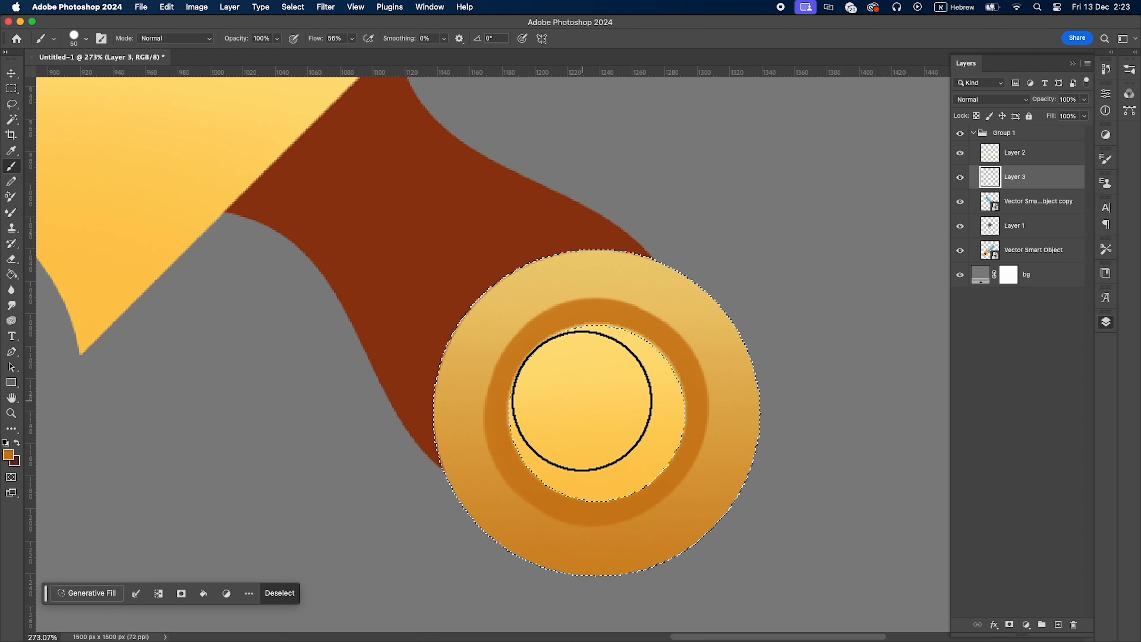
pyautogui.scroll(-5, 582, 402)
pyautogui.press('l')
pyautogui.press('super+d')
pyautogui.moveTo(632, 369); pyautogui.dragTo(665, 384)
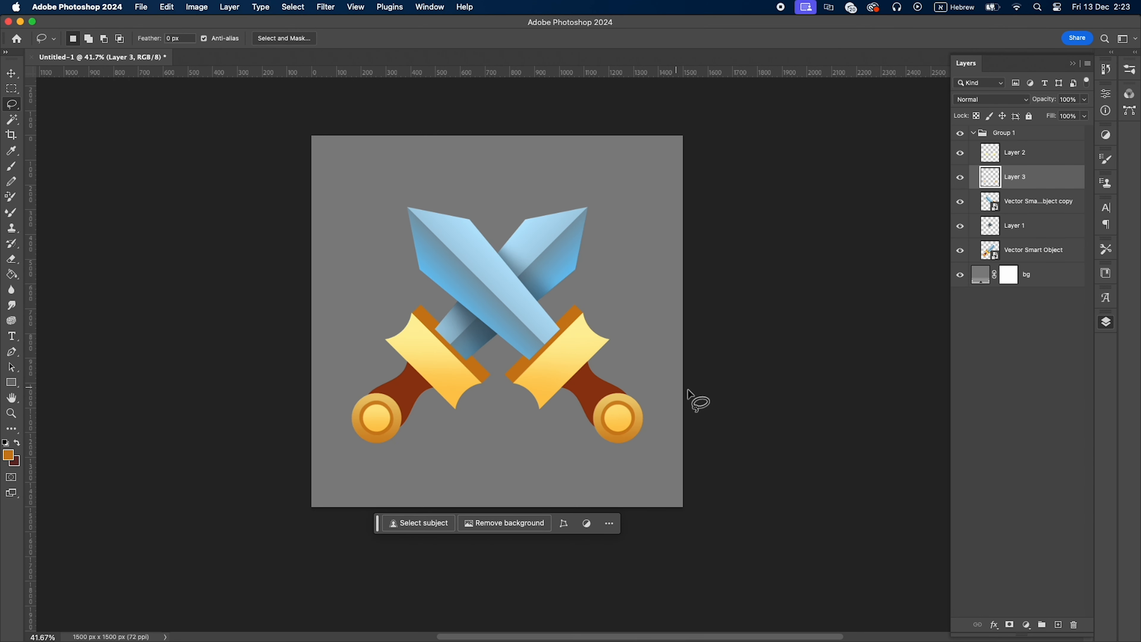
# Select the dark red grips of both swords with the Magic Wand on their Vector Smart Object layers
pyautogui.click(1012, 203)
pyautogui.press('w')
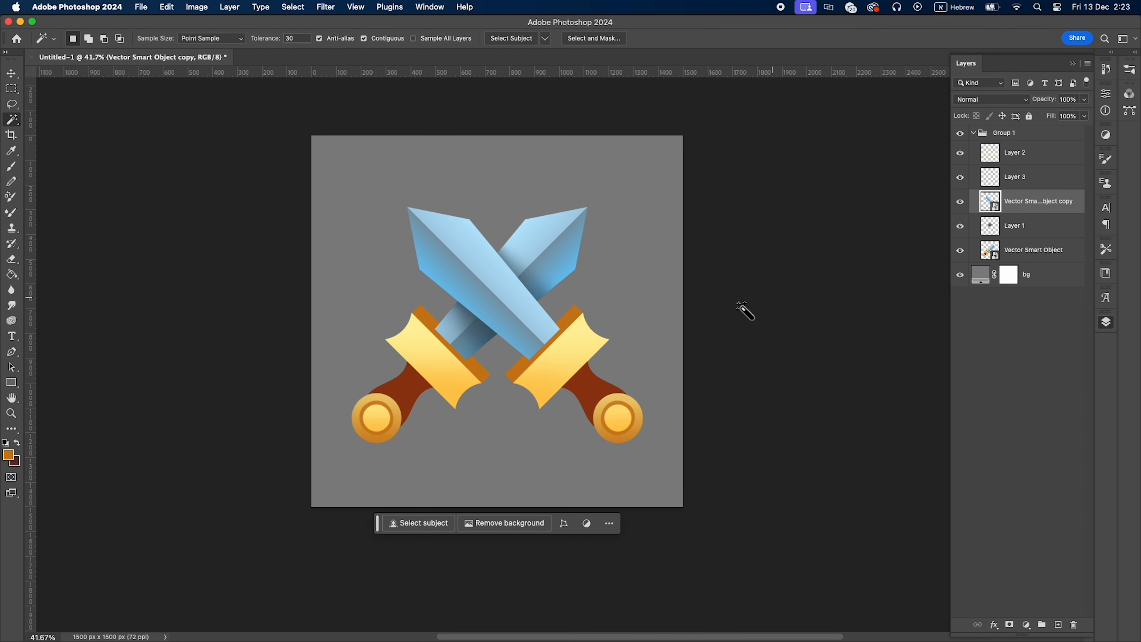
pyautogui.click(601, 390)
pyautogui.click(984, 255)
pyautogui.click(411, 378)
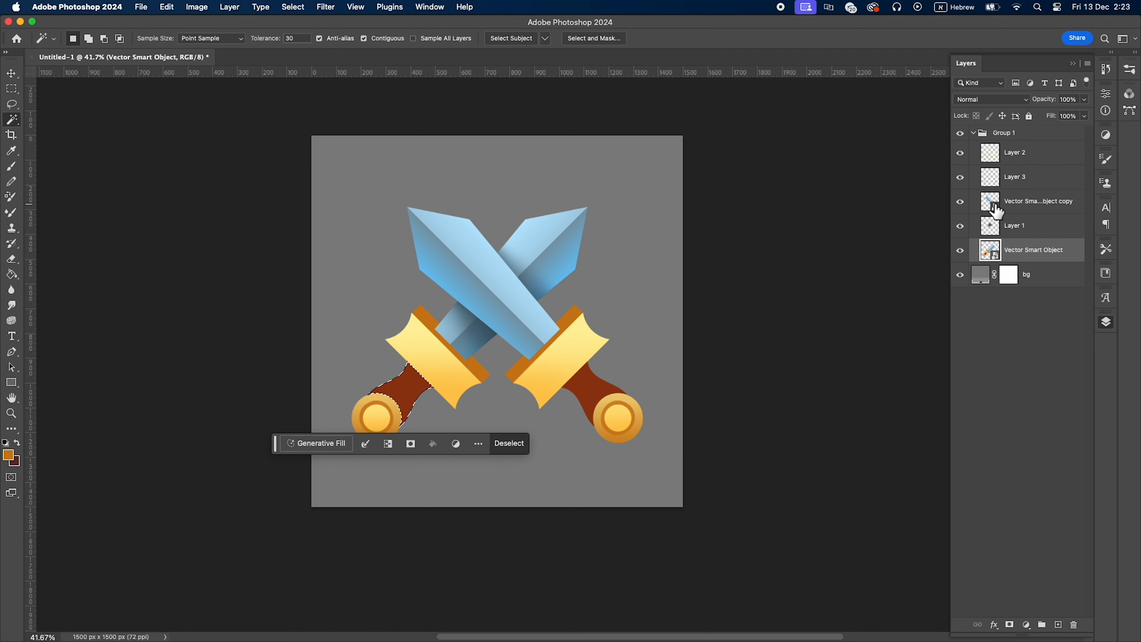
pyautogui.press('super+z')
pyautogui.keyDown('shift'); pyautogui.click(409, 401); pyautogui.keyUp('shift')
# Add a new layer above the front sword and set the foreground color to a very dark brown
pyautogui.click(1022, 209)
pyautogui.click(1058, 624)
pyautogui.press('b')
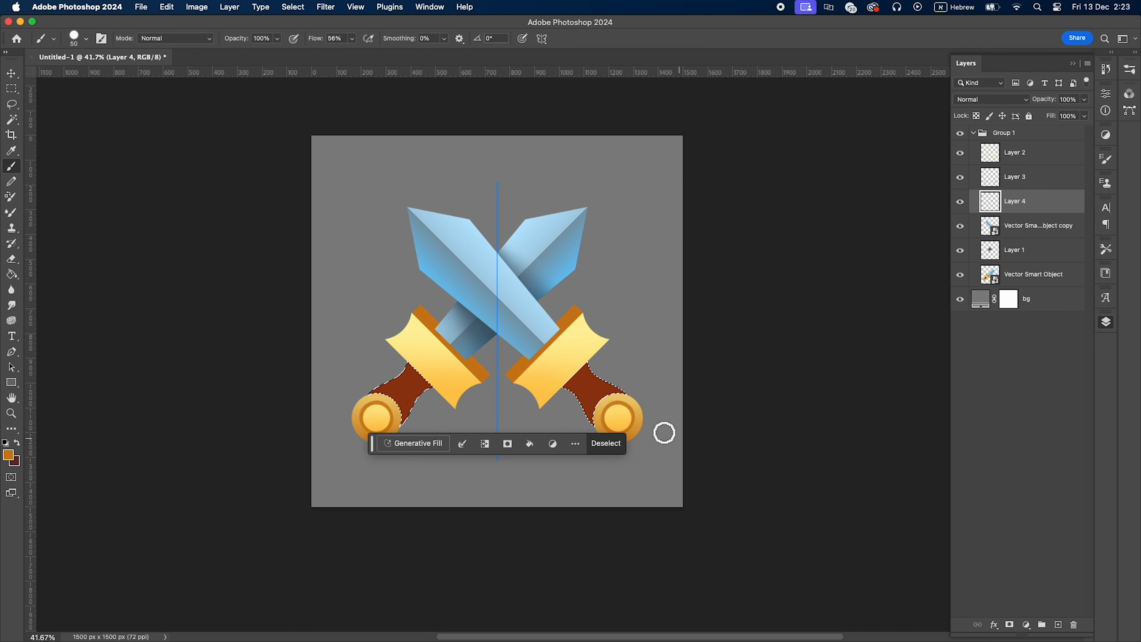
pyautogui.click(8, 455)
pyautogui.click(401, 394)
pyautogui.click(1098, 67)
# Paint dark brown shadows on both grips with the Soft Round Pressure Opacity and Flow brush at 140 px
pyautogui.press(']')
pyautogui.press(']')
pyautogui.press(']')
pyautogui.press(']')
pyautogui.rightClick(610, 363)
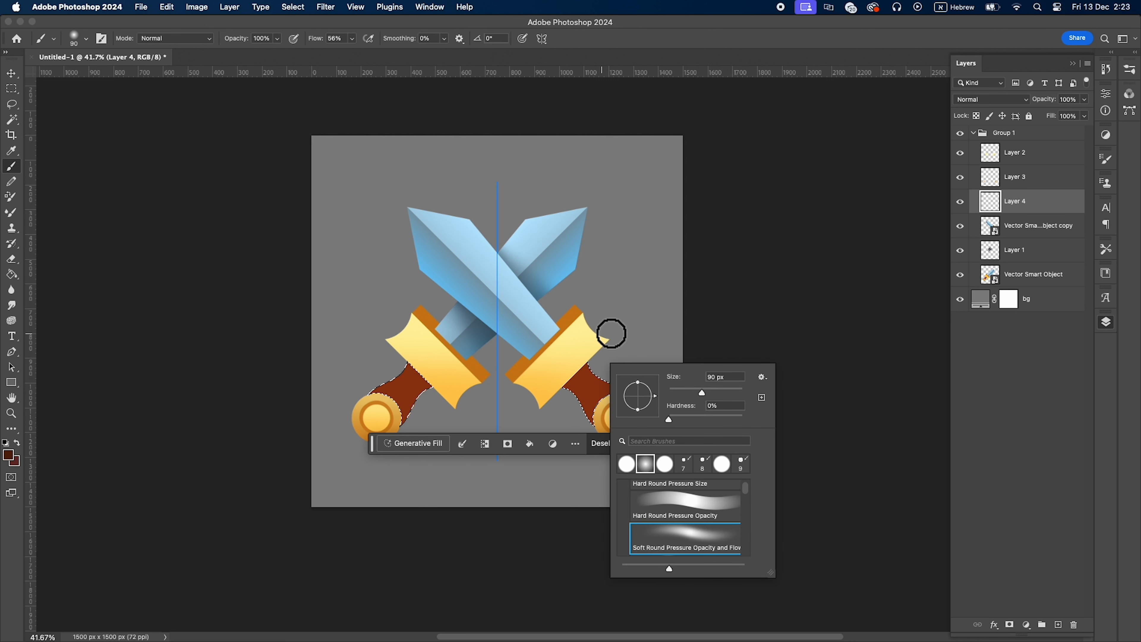
pyautogui.doubleClick(715, 377)
pyautogui.write('140')
pyautogui.press('Return')
pyautogui.moveTo(391, 348)
pyautogui.mouseDown()
pyautogui.moveTo(428, 378)
pyautogui.moveTo(437, 405)
pyautogui.mouseUp()
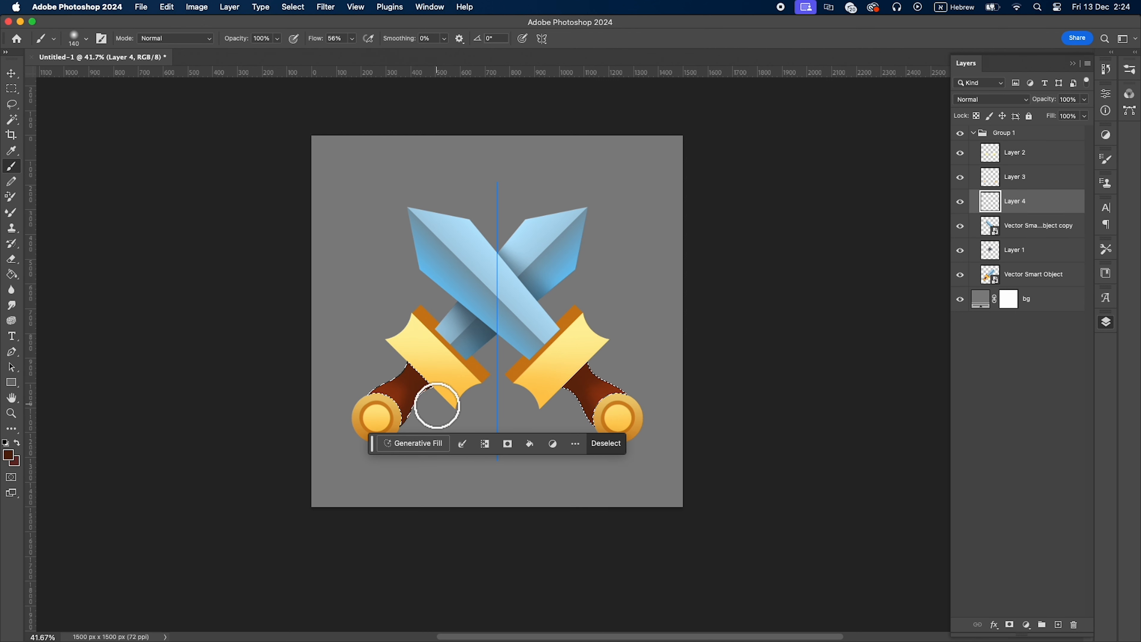
# Soften the dark shadows on both grips with the Eraser at up to 250 px and clear the selection
pyautogui.press('e')
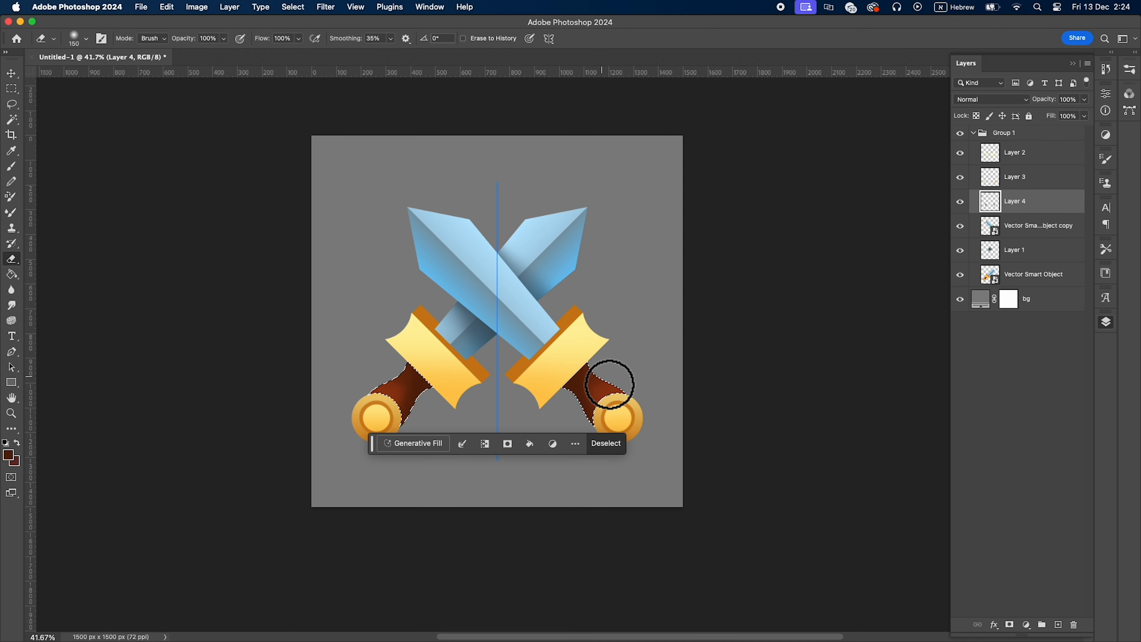
pyautogui.press(']')
pyautogui.press(']')
pyautogui.press(']')
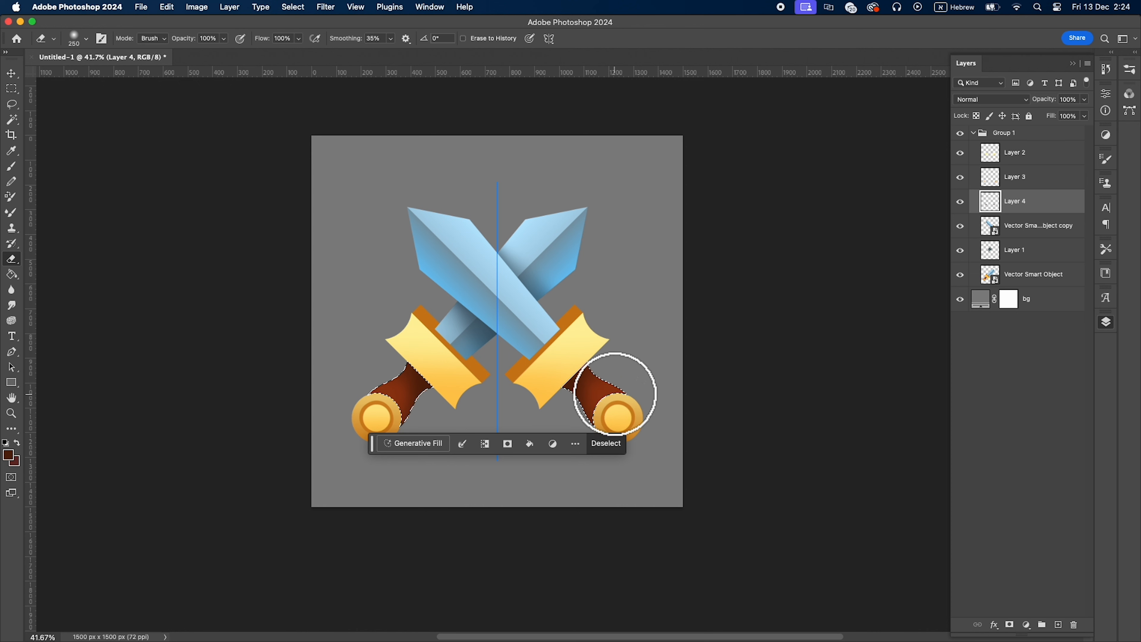
pyautogui.press('b')
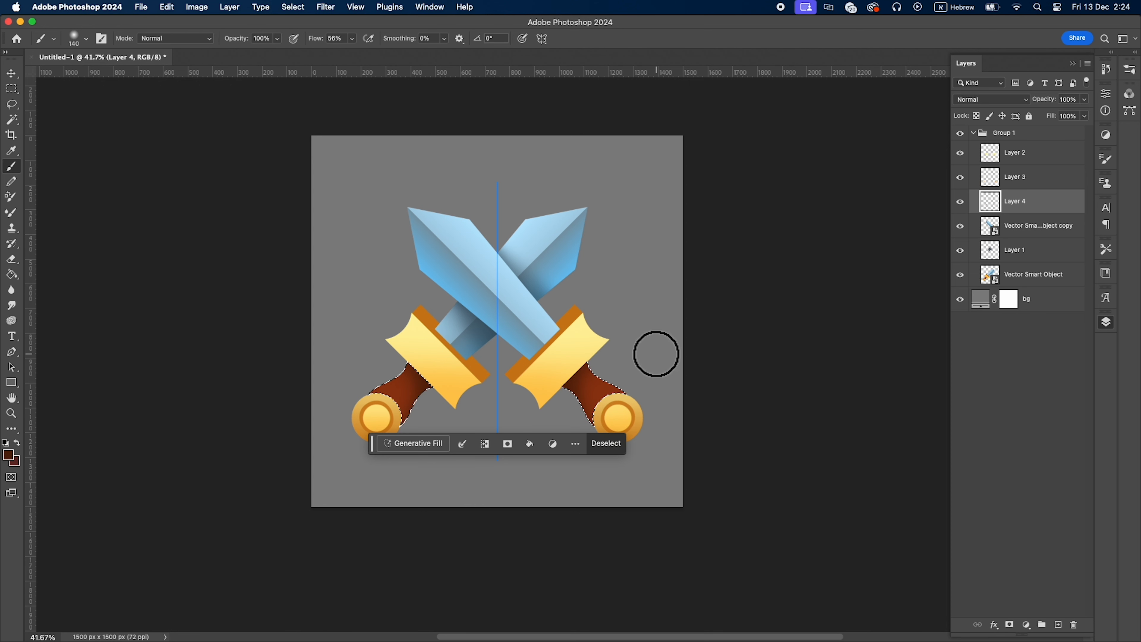
pyautogui.press('l')
pyautogui.press('super+d')
# Select the orange collars between guard and blade on both swords with the Magic Wand on their Vector Smart Object layers
pyautogui.click(972, 227)
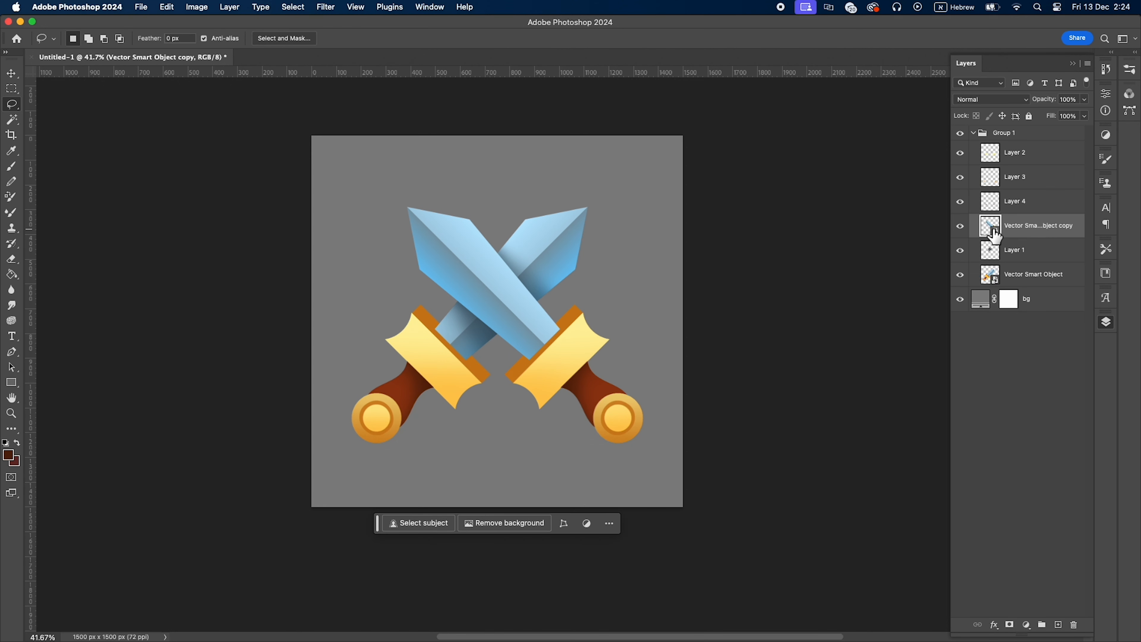
pyautogui.press('w')
pyautogui.click(571, 323)
pyautogui.click(1021, 283)
pyautogui.click(1055, 228)
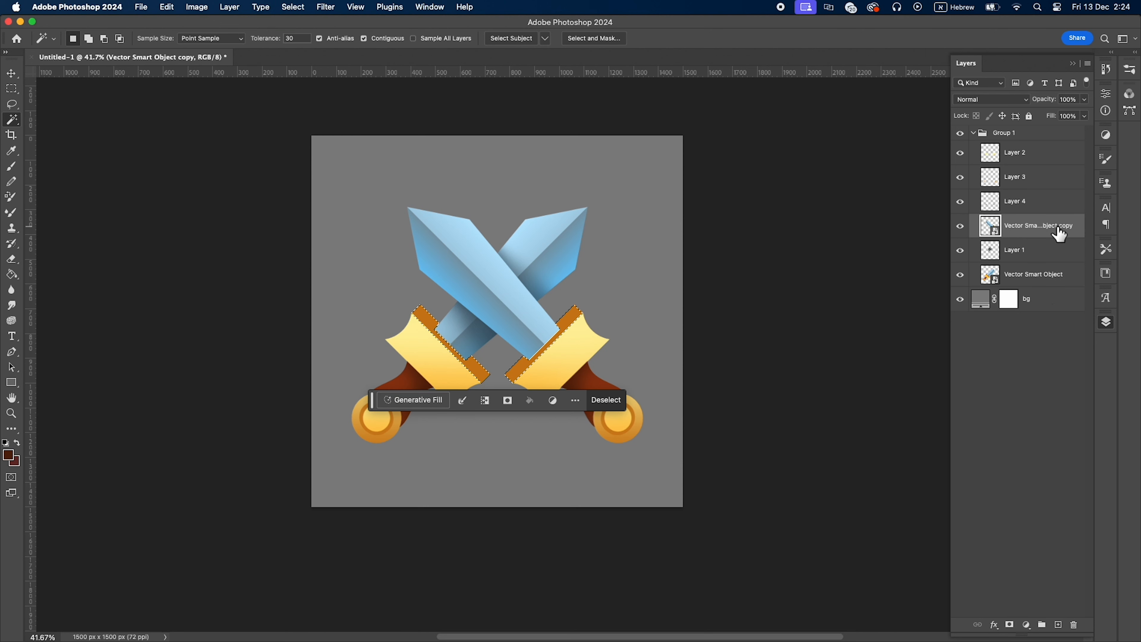
# Add a new layer above the front sword and set the foreground color to a darker orange-brown
pyautogui.click(1058, 624)
pyautogui.press('b')
pyautogui.press('[')
pyautogui.press('[')
pyautogui.press('[')
pyautogui.press('[')
pyautogui.click(8, 455)
pyautogui.click(965, 142)
pyautogui.click(1099, 64)
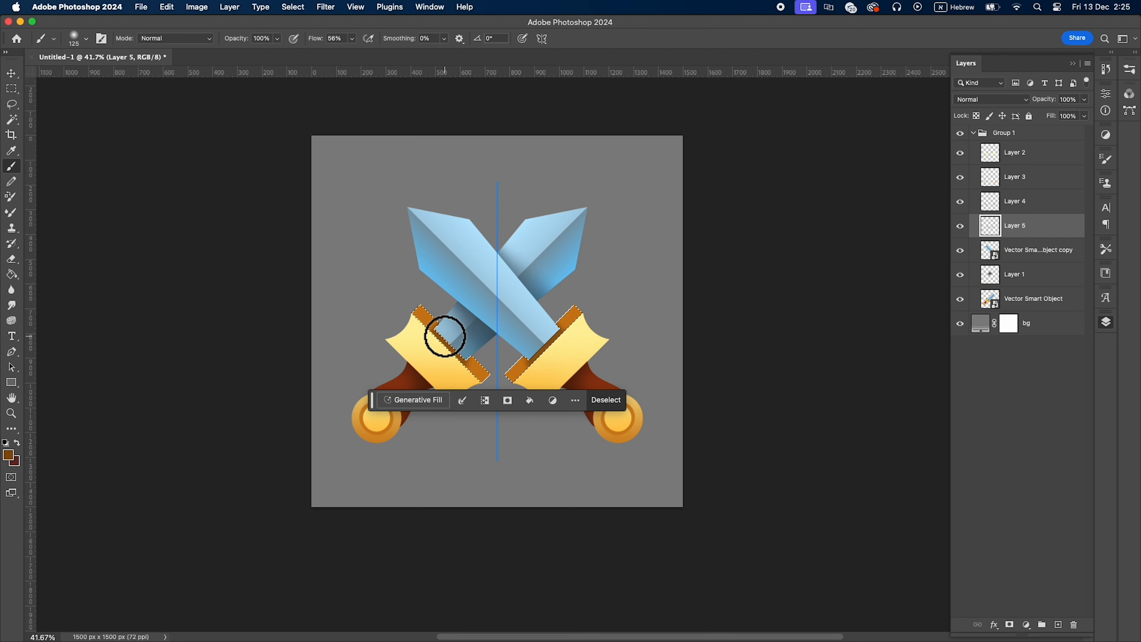
# Paint orange-brown shadows on both collars beside the blades with the soft brush at 80 px and clear the selection
pyautogui.press('[')
pyautogui.press('[')
pyautogui.press('[')
pyautogui.hotkey('ctrl', 'd')
pyautogui.press('l')
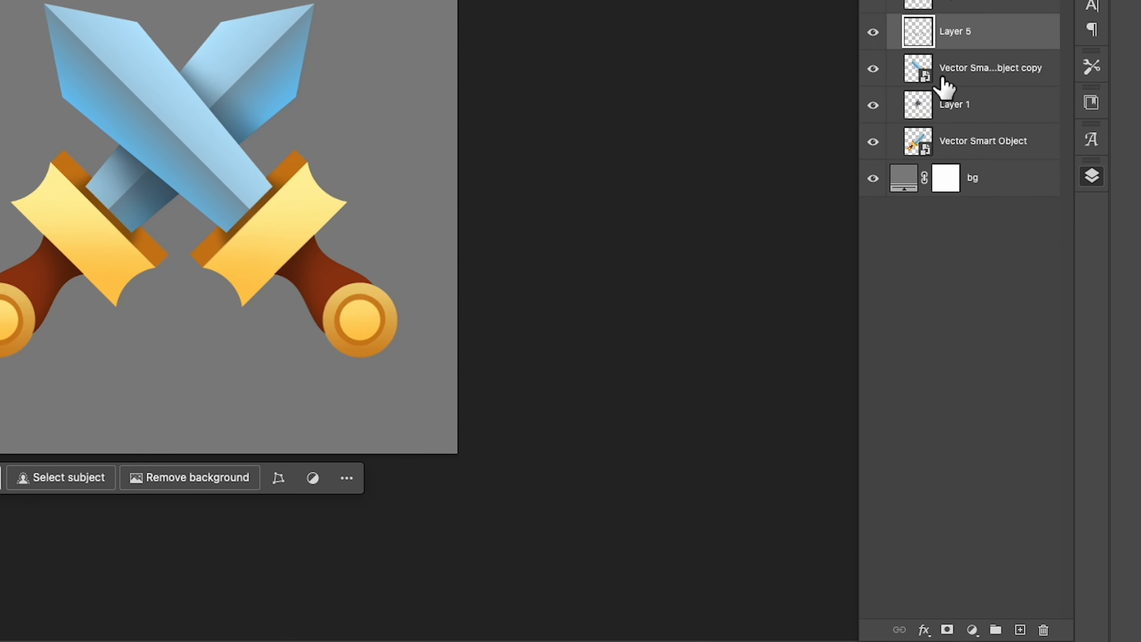
# Add a new layer above the front sword and select the upper light facet of its blade with the Magic Wand
pyautogui.click(1004, 255)
pyautogui.click(1020, 630)
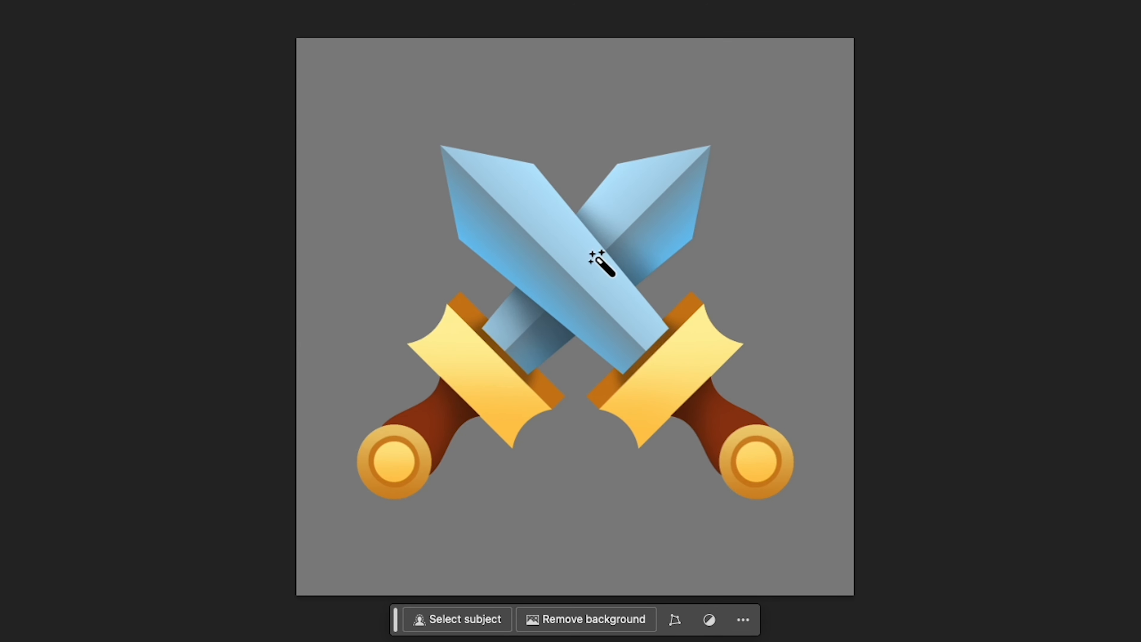
pyautogui.click(601, 263)
# Turn off paint symmetry for the Brush tool
pyautogui.press('b')
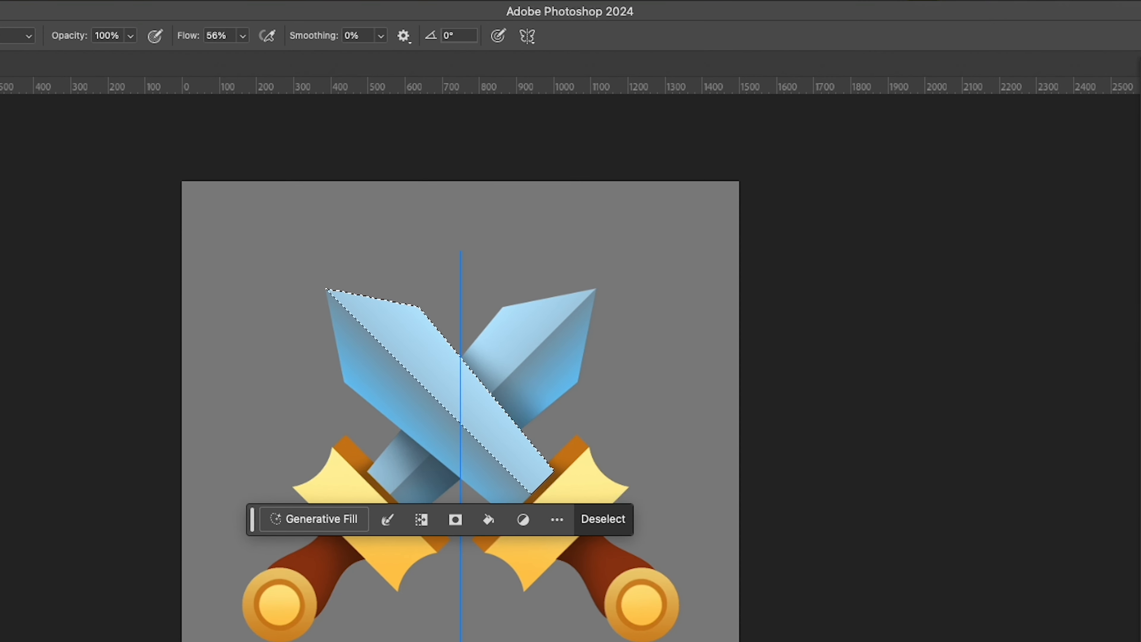
pyautogui.click(527, 36)
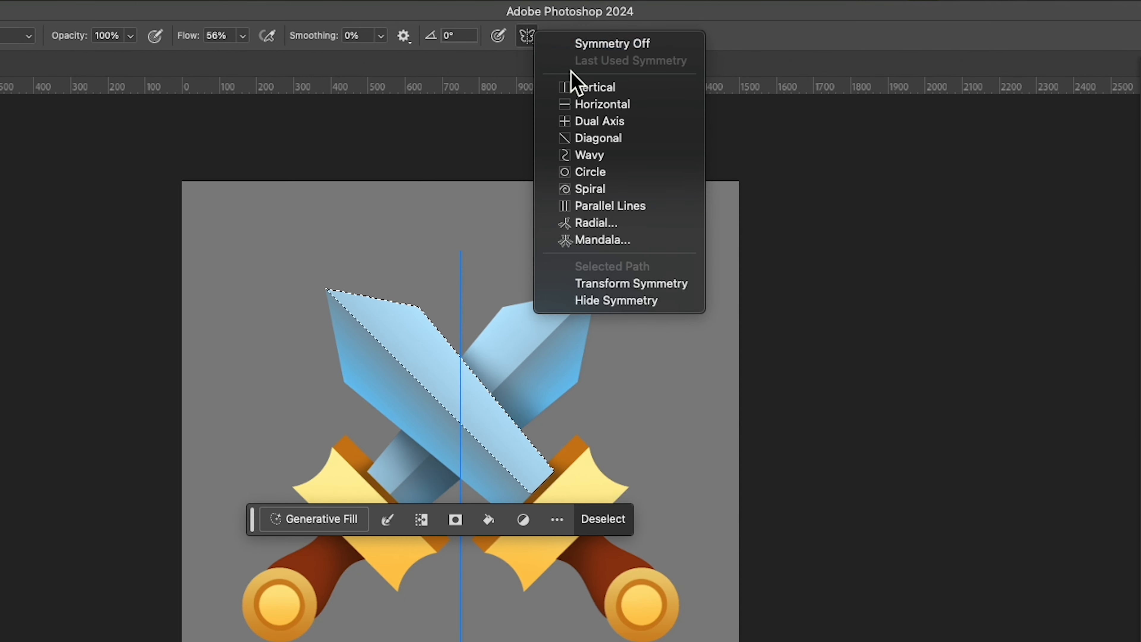
pyautogui.click(573, 43)
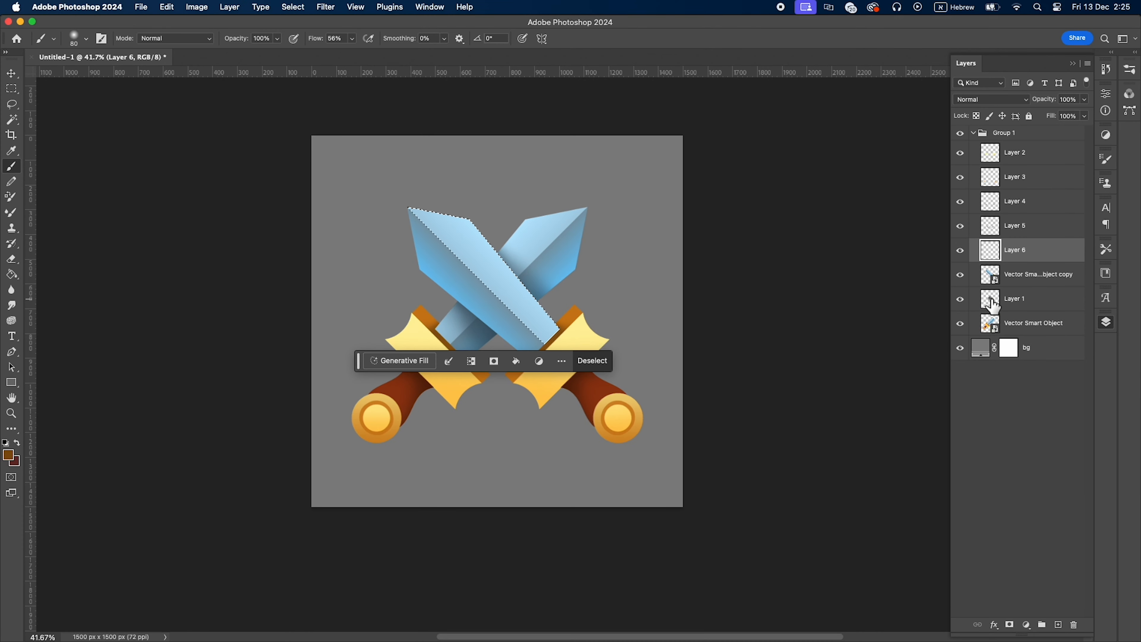
# Sample the light blue of the blade and set the foreground to an almost white tint of it
pyautogui.press('i')
pyautogui.click(509, 247)
pyautogui.click(11, 453)
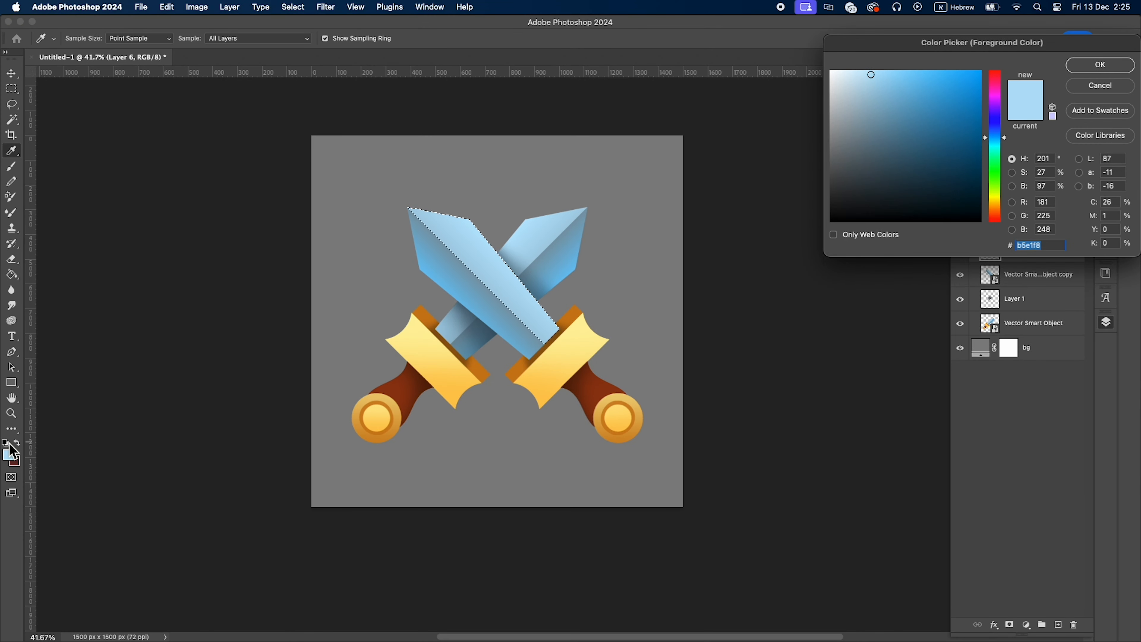
pyautogui.click(841, 73)
pyautogui.click(1075, 68)
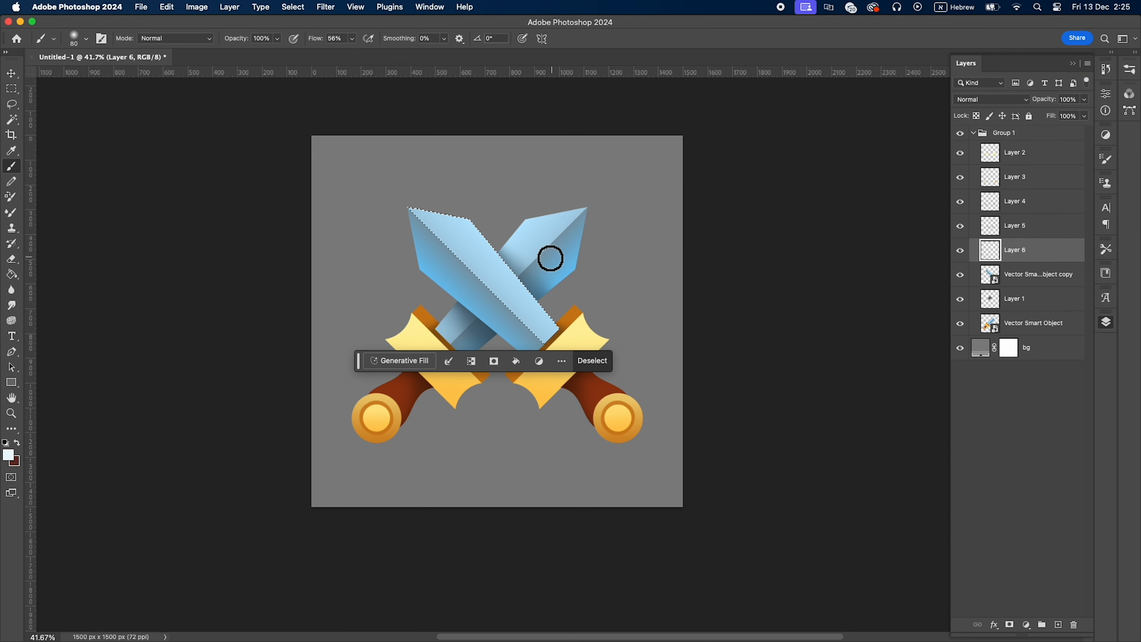
# Paint a pale highlight along the front blade's selected facet with the soft brush at 90 px and clear the selection
pyautogui.press('[')
pyautogui.moveTo(445, 232); pyautogui.dragTo(532, 329)
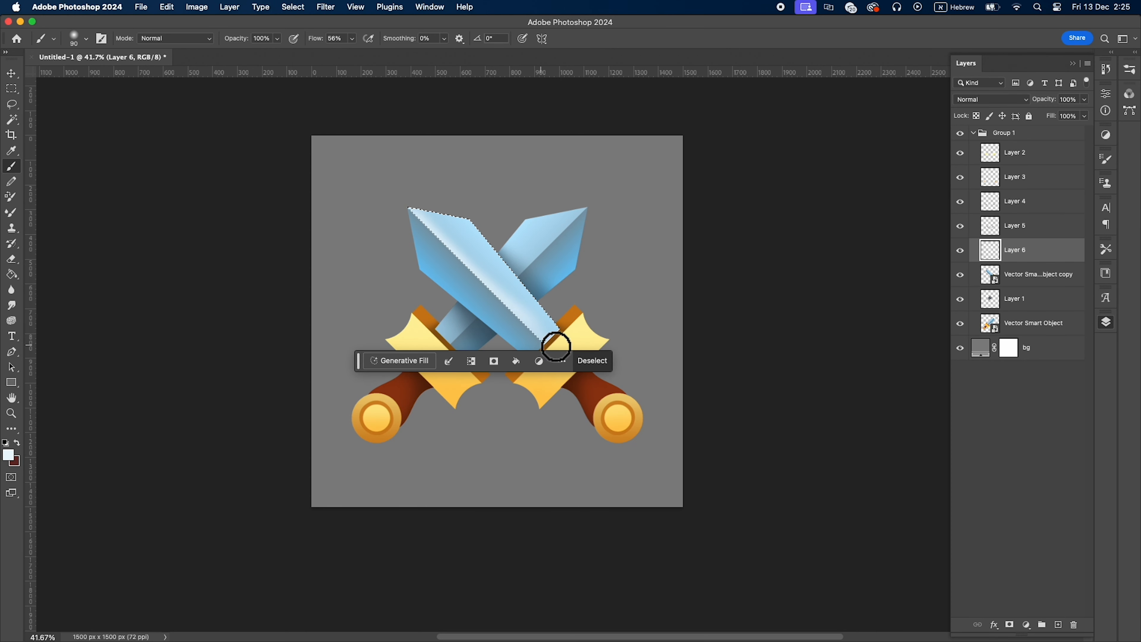
pyautogui.press('super+d')
pyautogui.press('l')
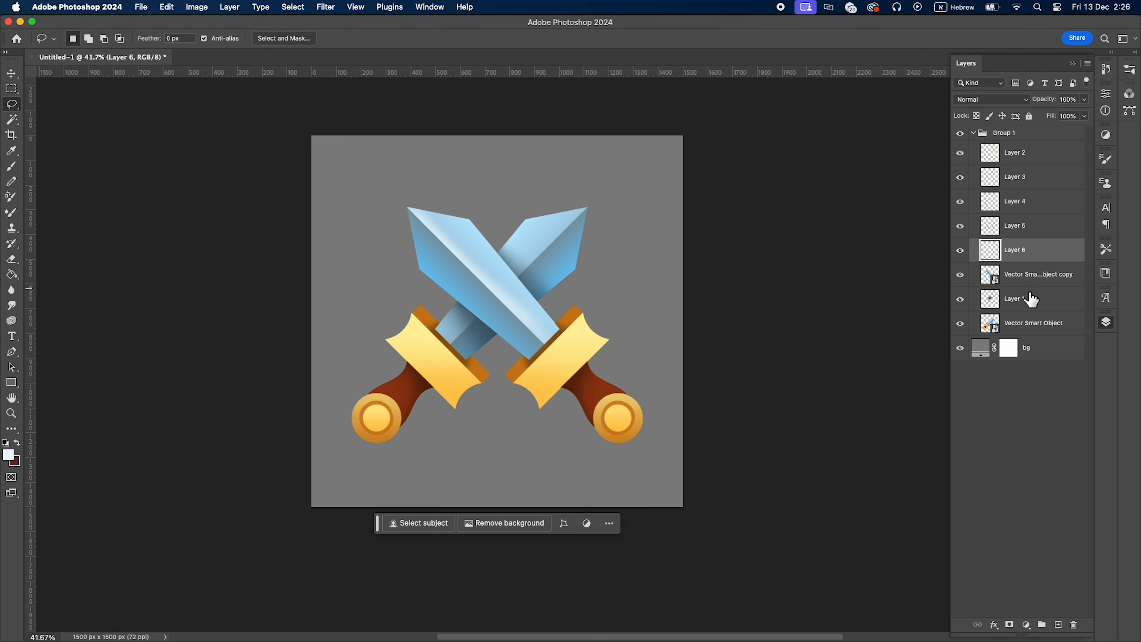
# Set the blade highlight layer, Layer 6, to Overlay blending at 50% opacity
pyautogui.click(1024, 325)
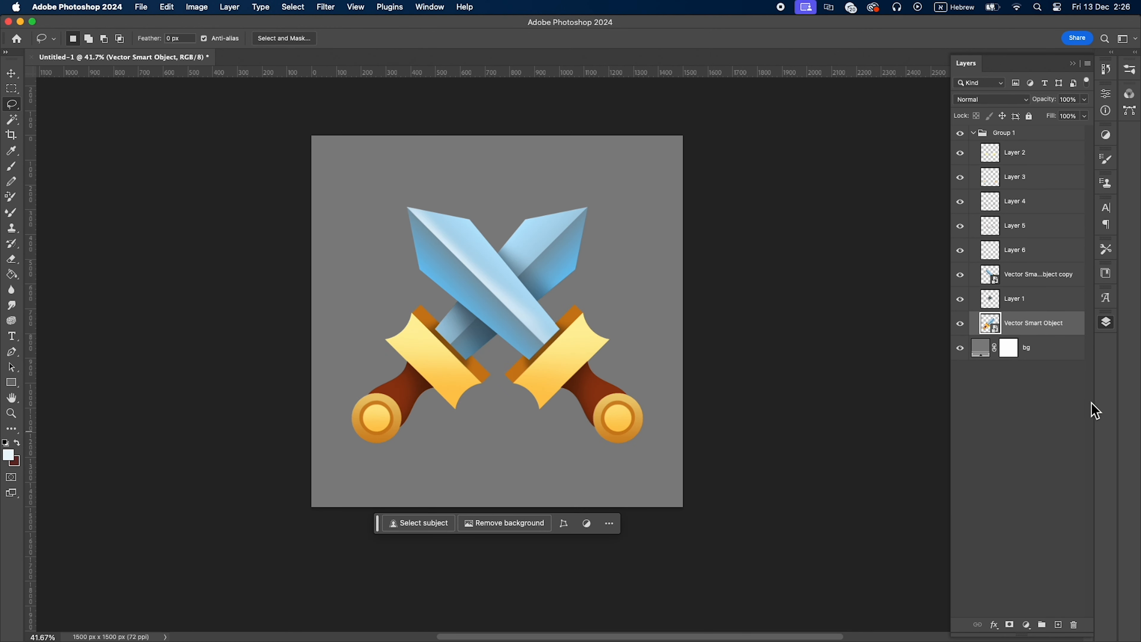
pyautogui.click(1029, 254)
pyautogui.click(966, 127)
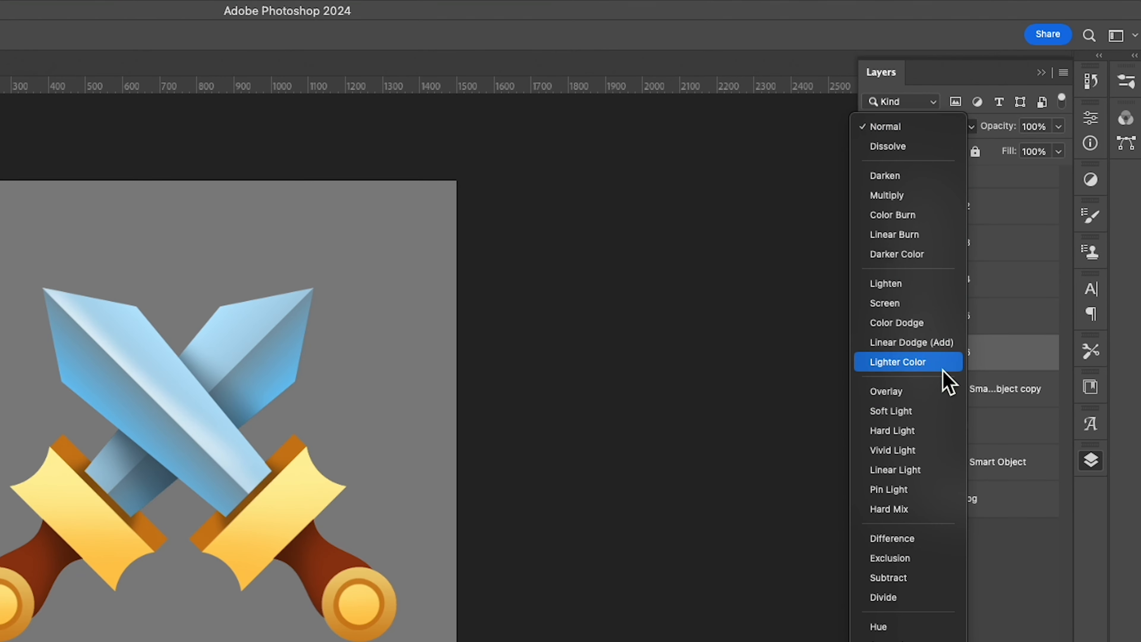
pyautogui.click(937, 391)
pyautogui.click(1033, 125)
pyautogui.hotkey('shift', 'Down')
pyautogui.hotkey('shift', 'Down')
pyautogui.hotkey('shift', 'Down')
pyautogui.hotkey('shift', 'Down')
pyautogui.hotkey('shift', 'Down')
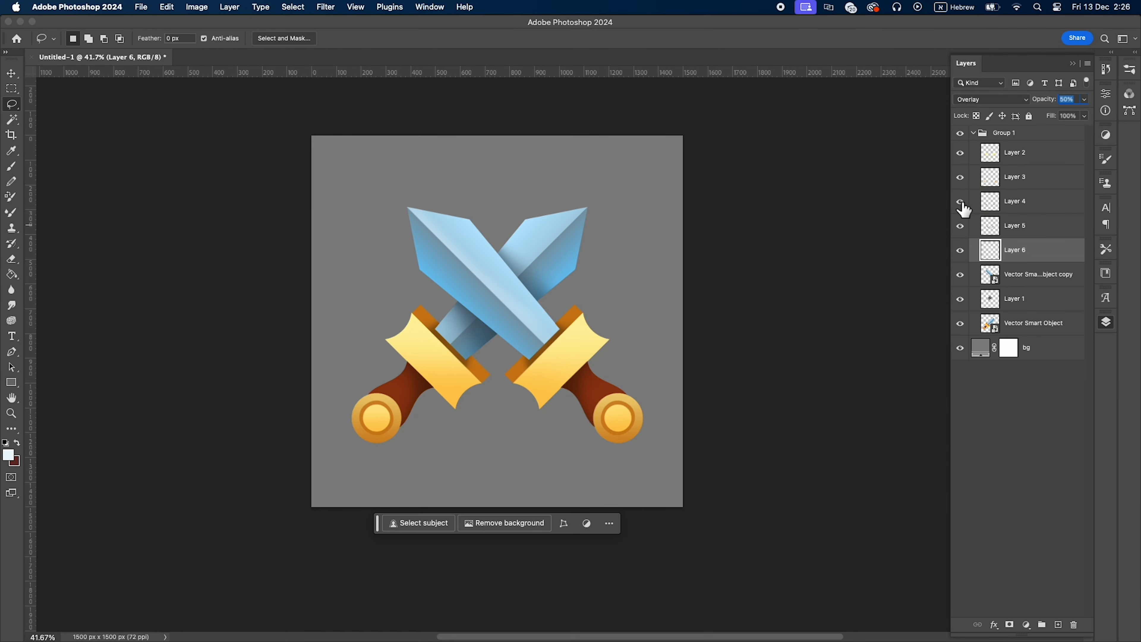
# Select the dark red grips of both swords with the Magic Wand on their Vector Smart Object layers and make Layer 4 active
pyautogui.click(1005, 202)
pyautogui.click(998, 276)
pyautogui.press('w')
pyautogui.click(592, 393)
pyautogui.click(993, 326)
pyautogui.keyDown('shift'); pyautogui.click(402, 393); pyautogui.keyUp('shift')
pyautogui.click(992, 203)
pyautogui.click(960, 202)
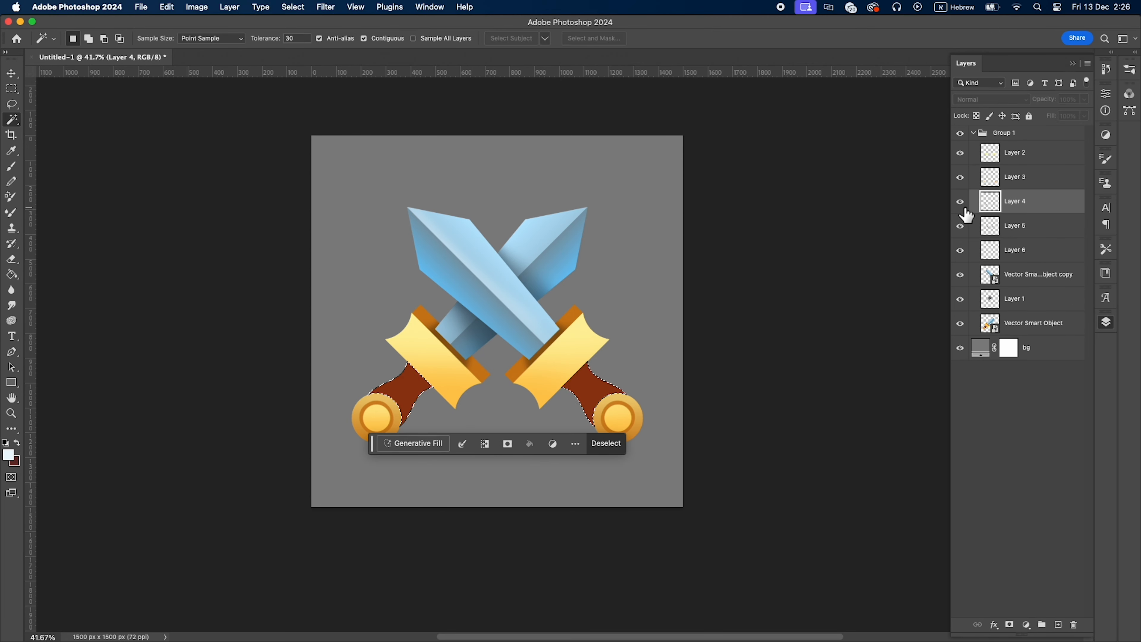
pyautogui.click(961, 202)
# Add a new layer above Layer 4 and set the foreground to a very dark brown based on the grip color
pyautogui.click(1058, 624)
pyautogui.press('b')
pyautogui.keyDown('alt'); pyautogui.click(609, 393); pyautogui.keyUp('alt')
pyautogui.click(8, 454)
pyautogui.click(979, 191)
pyautogui.click(1100, 64)
# Switch to the hard brush and turn on vertical paint symmetry
pyautogui.rightClick(612, 373)
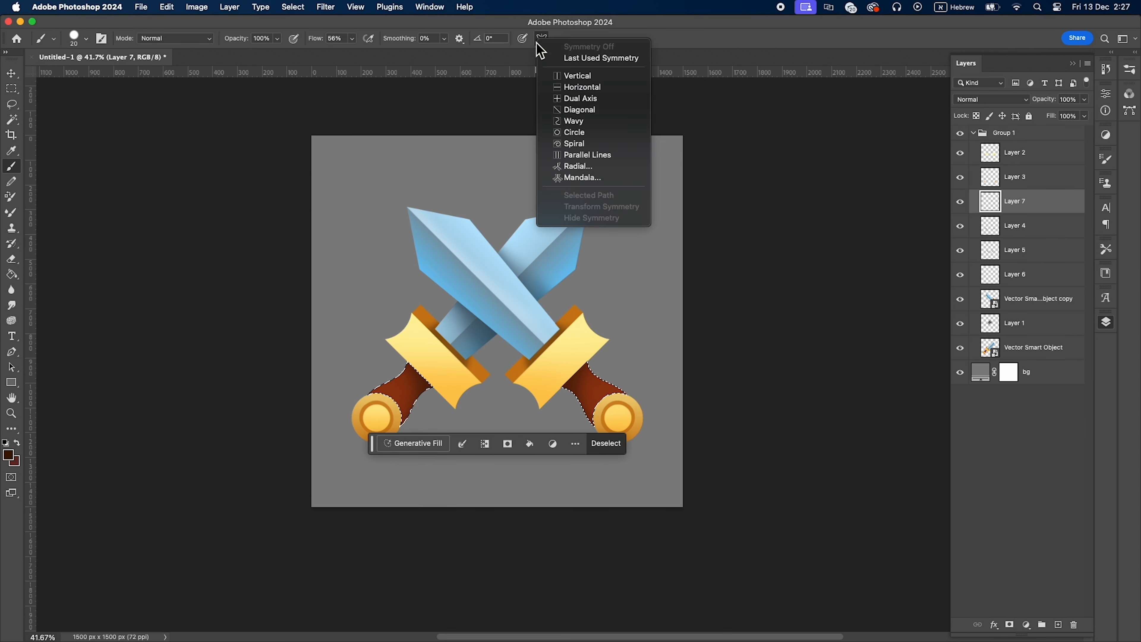
pyautogui.click(542, 41)
pyautogui.click(565, 75)
pyautogui.press('Return')
pyautogui.scroll(5, 433, 409)
pyautogui.moveTo(382, 283)
pyautogui.mouseDown()
pyautogui.moveTo(434, 409)
pyautogui.moveTo(411, 344)
pyautogui.mouseUp()
pyautogui.press('super+z')
pyautogui.press(']')
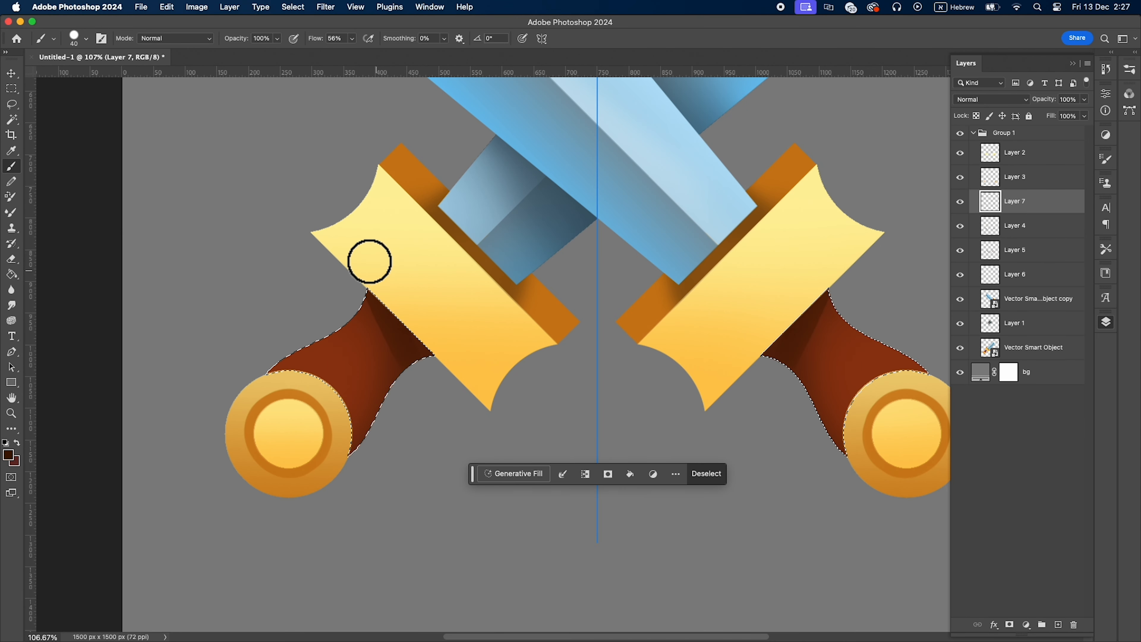
pyautogui.press('super+z')
# Paint hard-edged dark brown shadows on both grips next to the guards with the brush at 70 px and clear the selection
pyautogui.press(']')
pyautogui.press(']')
pyautogui.press(']')
pyautogui.moveTo(400, 292)
pyautogui.mouseDown()
pyautogui.moveTo(429, 332)
pyautogui.moveTo(429, 360)
pyautogui.mouseUp()
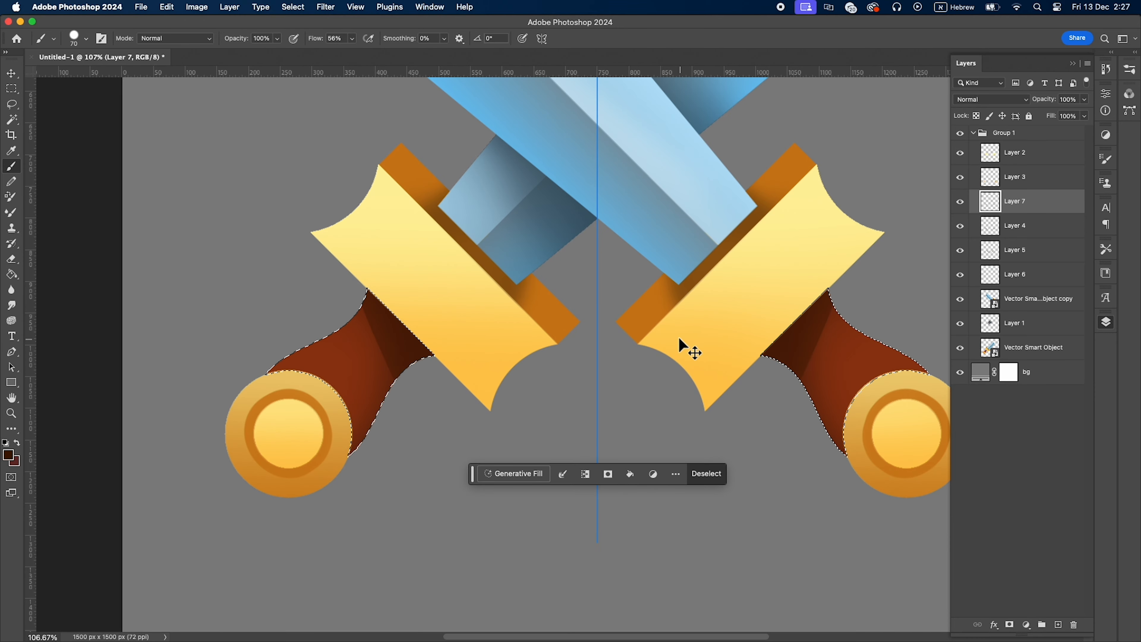
pyautogui.scroll(-5, 539, 396)
pyautogui.press('super+d')
pyautogui.press('m')
pyautogui.moveTo(844, 376); pyautogui.dragTo(839, 400)
pyautogui.moveTo(840, 400); pyautogui.dragTo(842, 408)
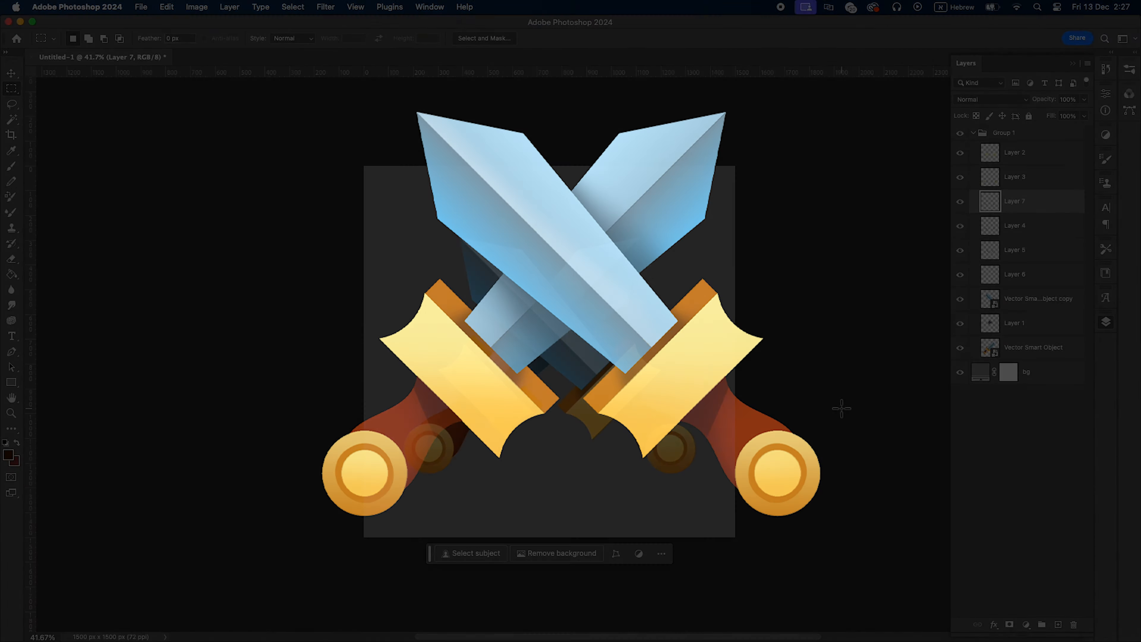